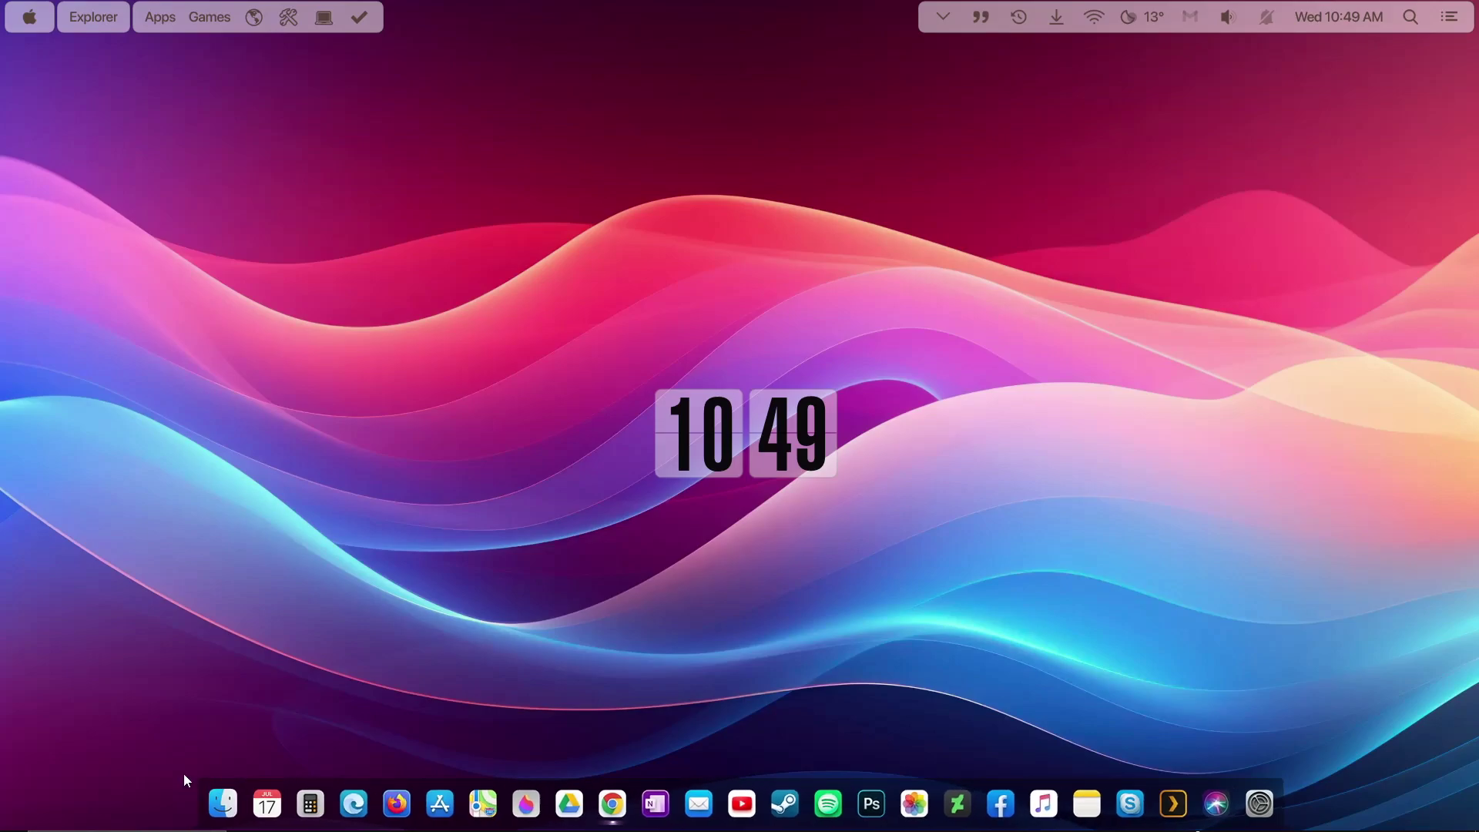
Look through the installed apps, game categories and web shortcuts offered by the customized desktop's bar.
click(148, 27)
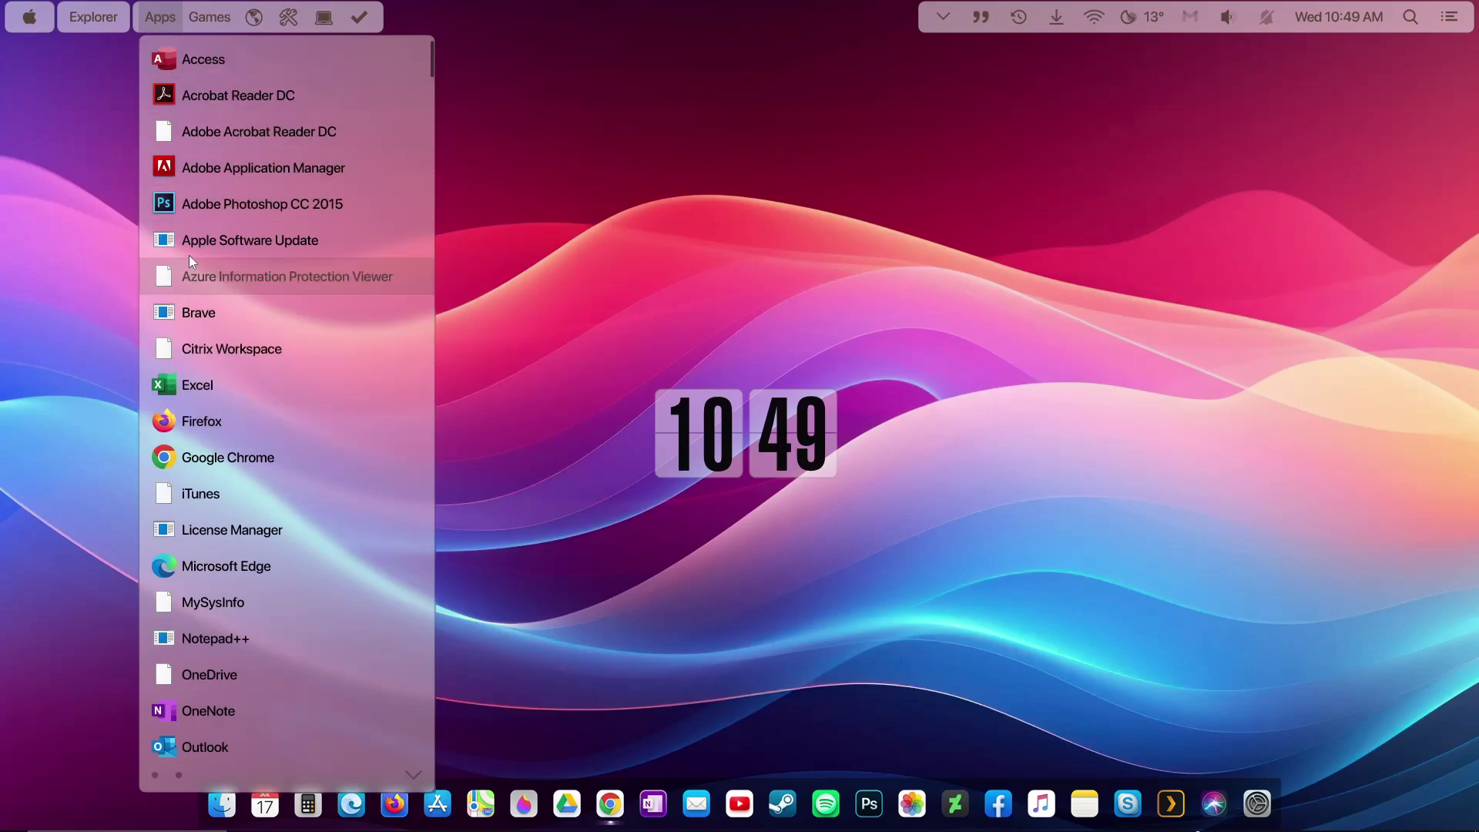
click(164, 23)
click(205, 18)
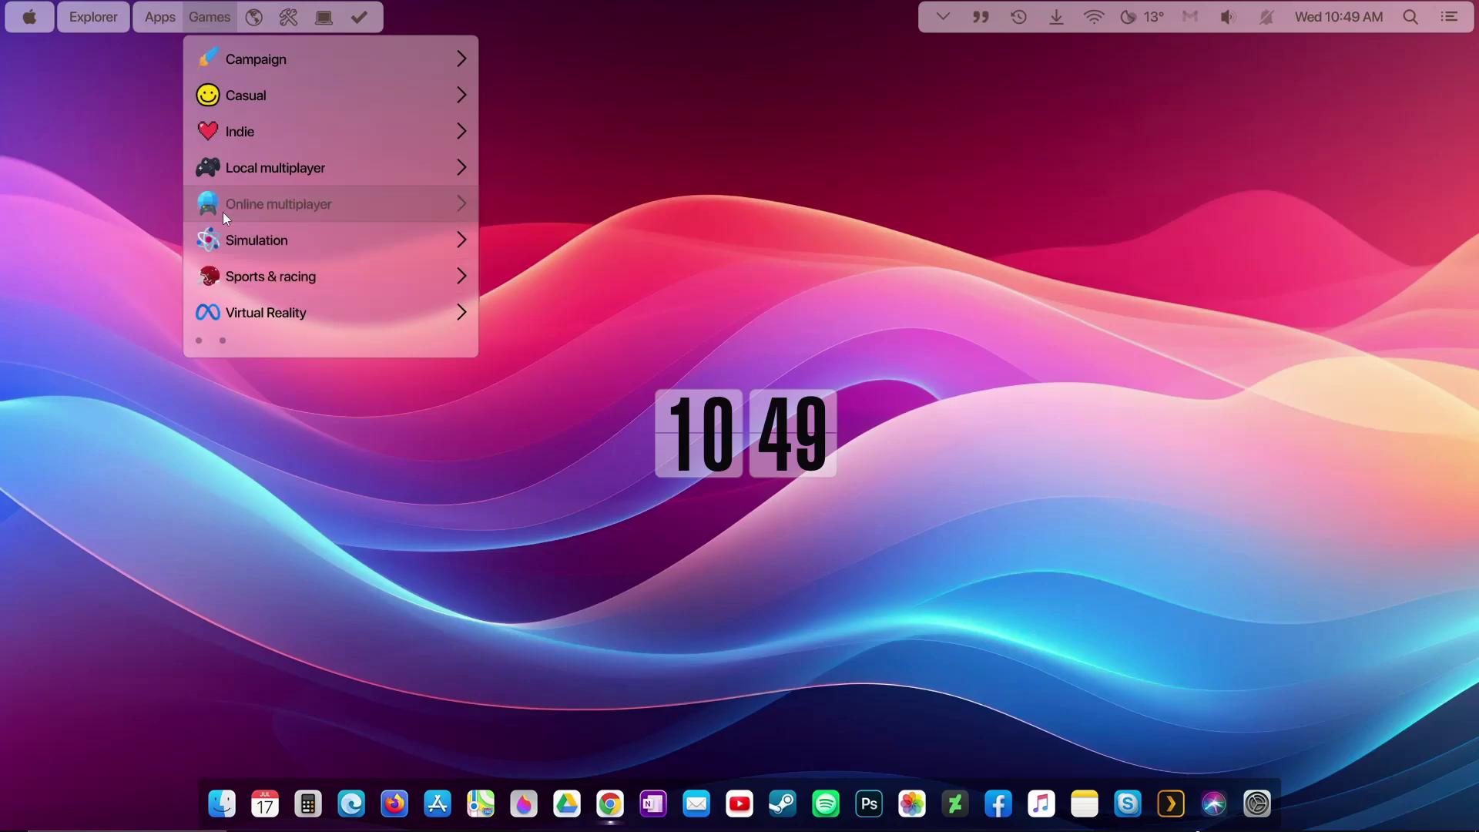
click(210, 20)
click(245, 17)
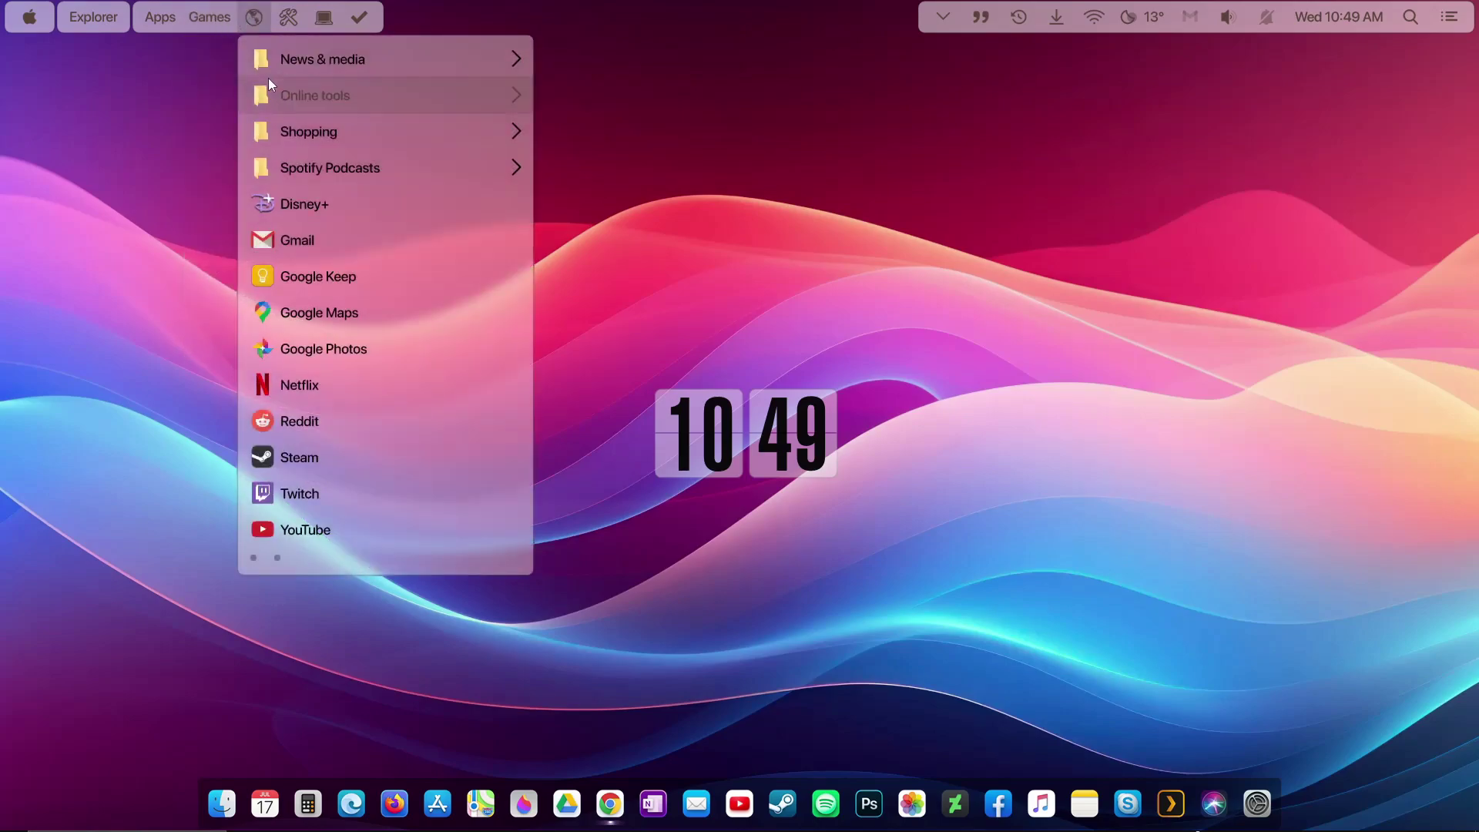
Open Task Manager from the customized bar's system tools shortcuts, and close its window.
click(283, 25)
click(287, 23)
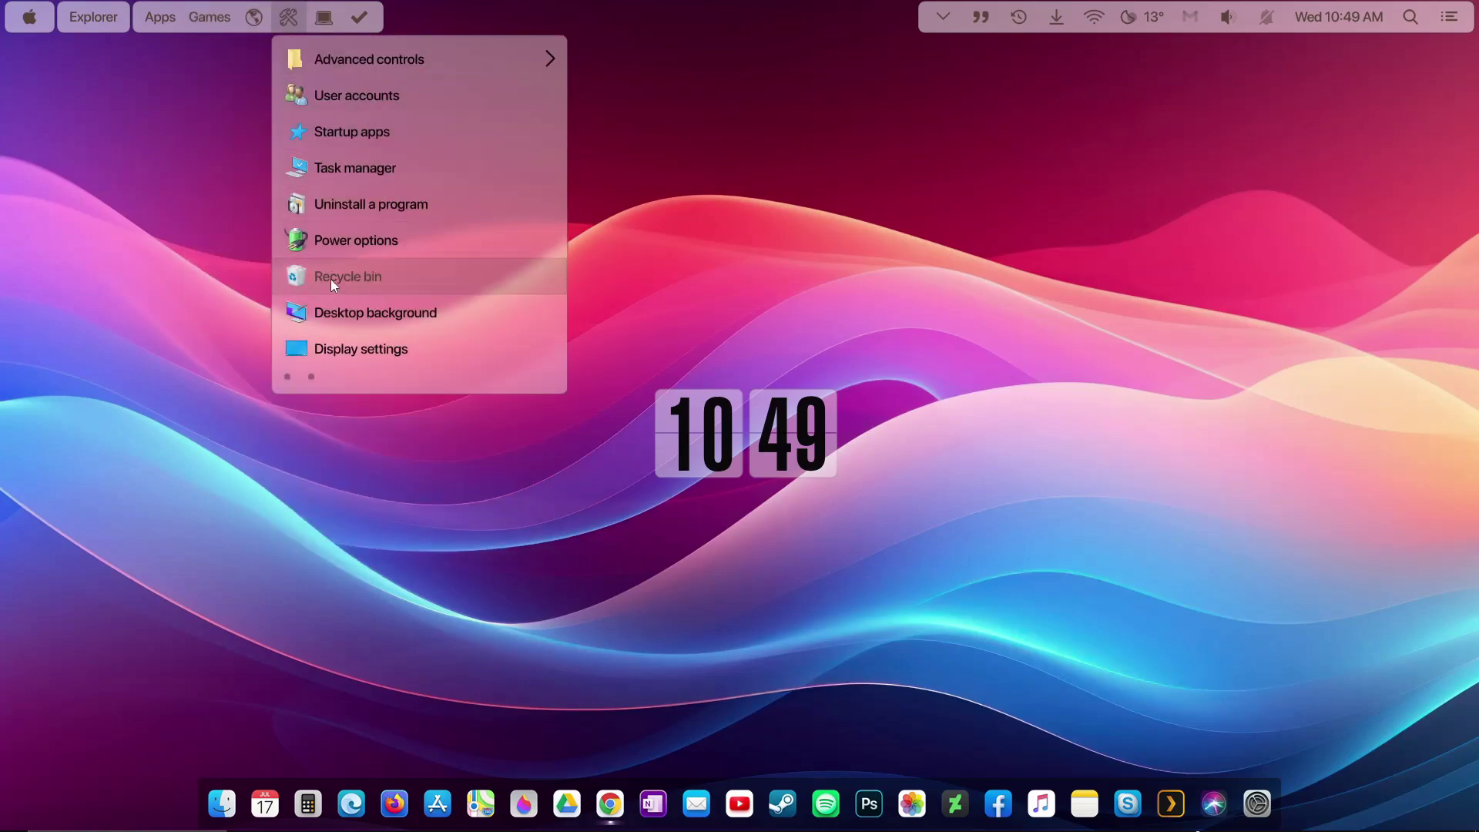
click(342, 168)
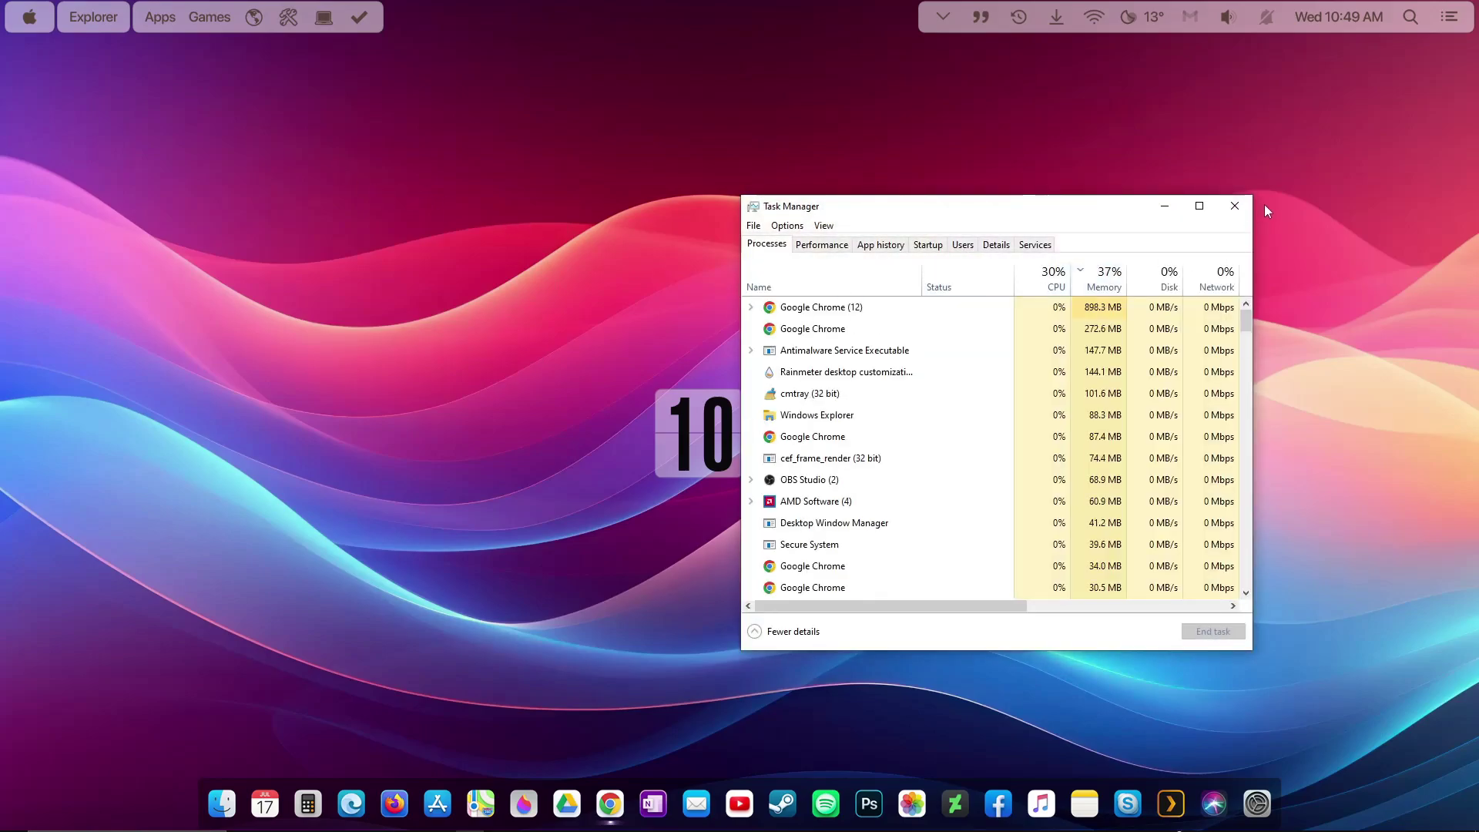
click(1242, 203)
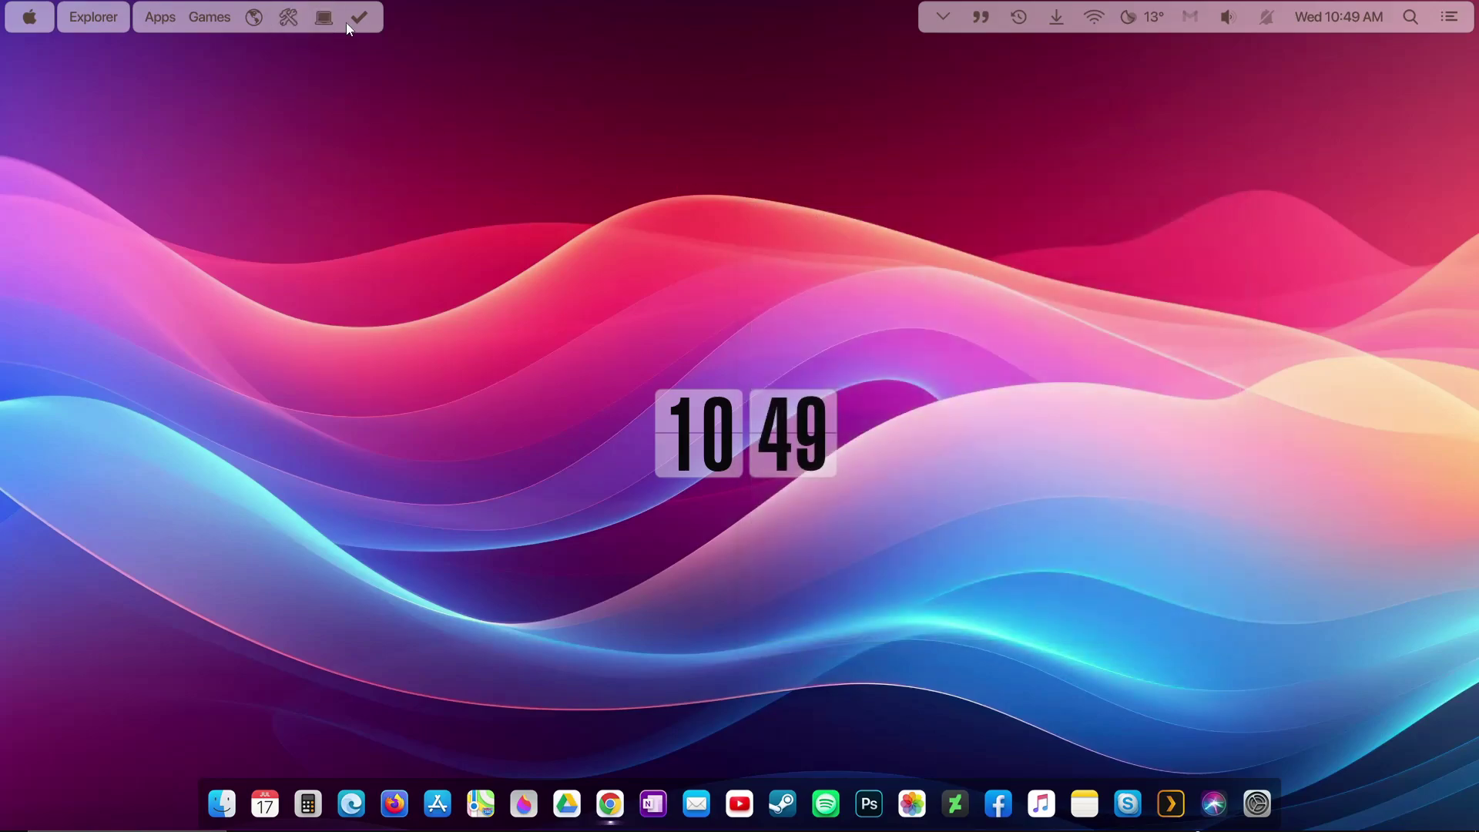
Examine the user-folder shortcuts and the status items on the customized desktop's bar.
click(327, 22)
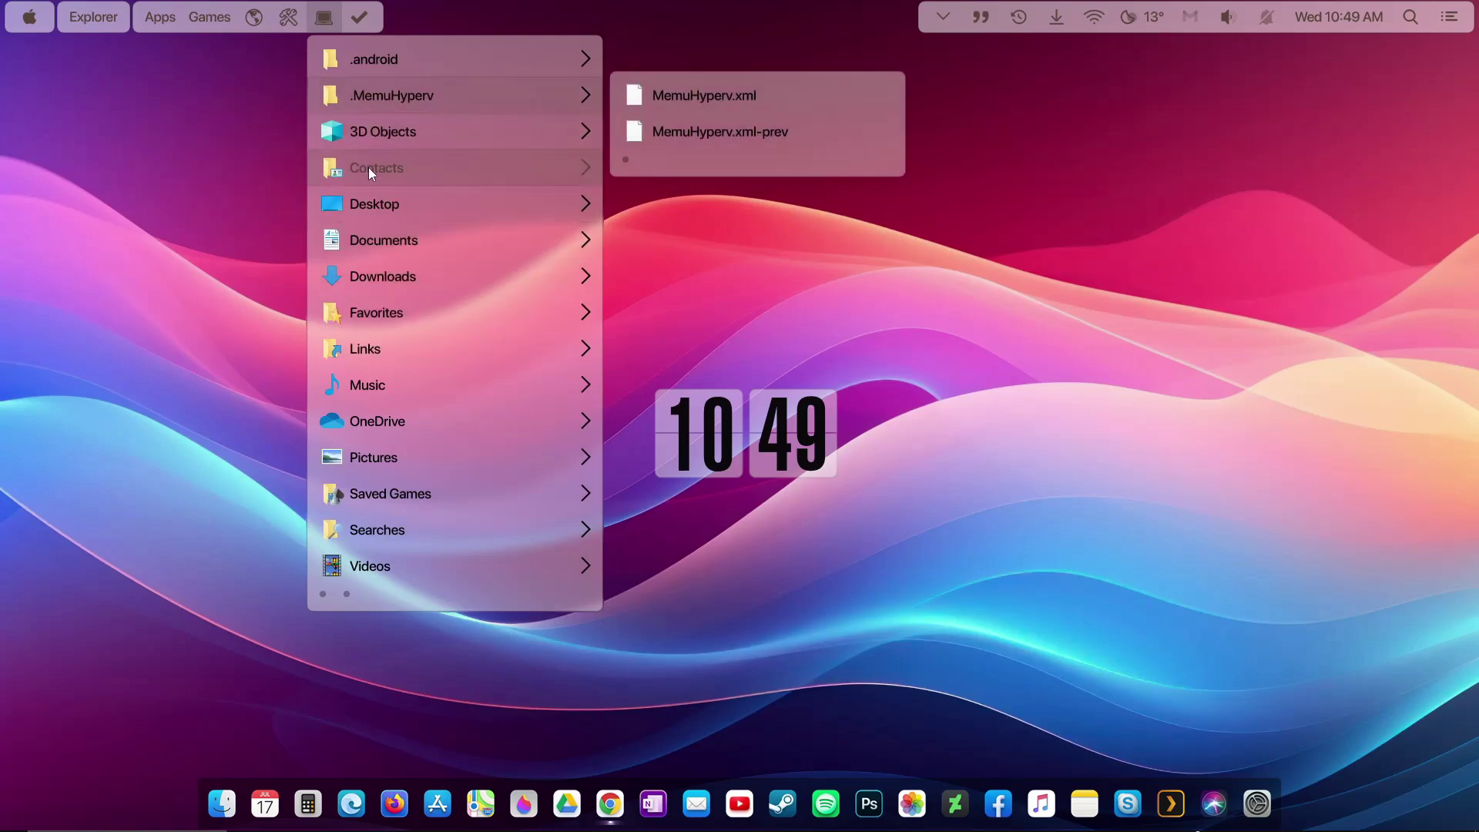
click(326, 22)
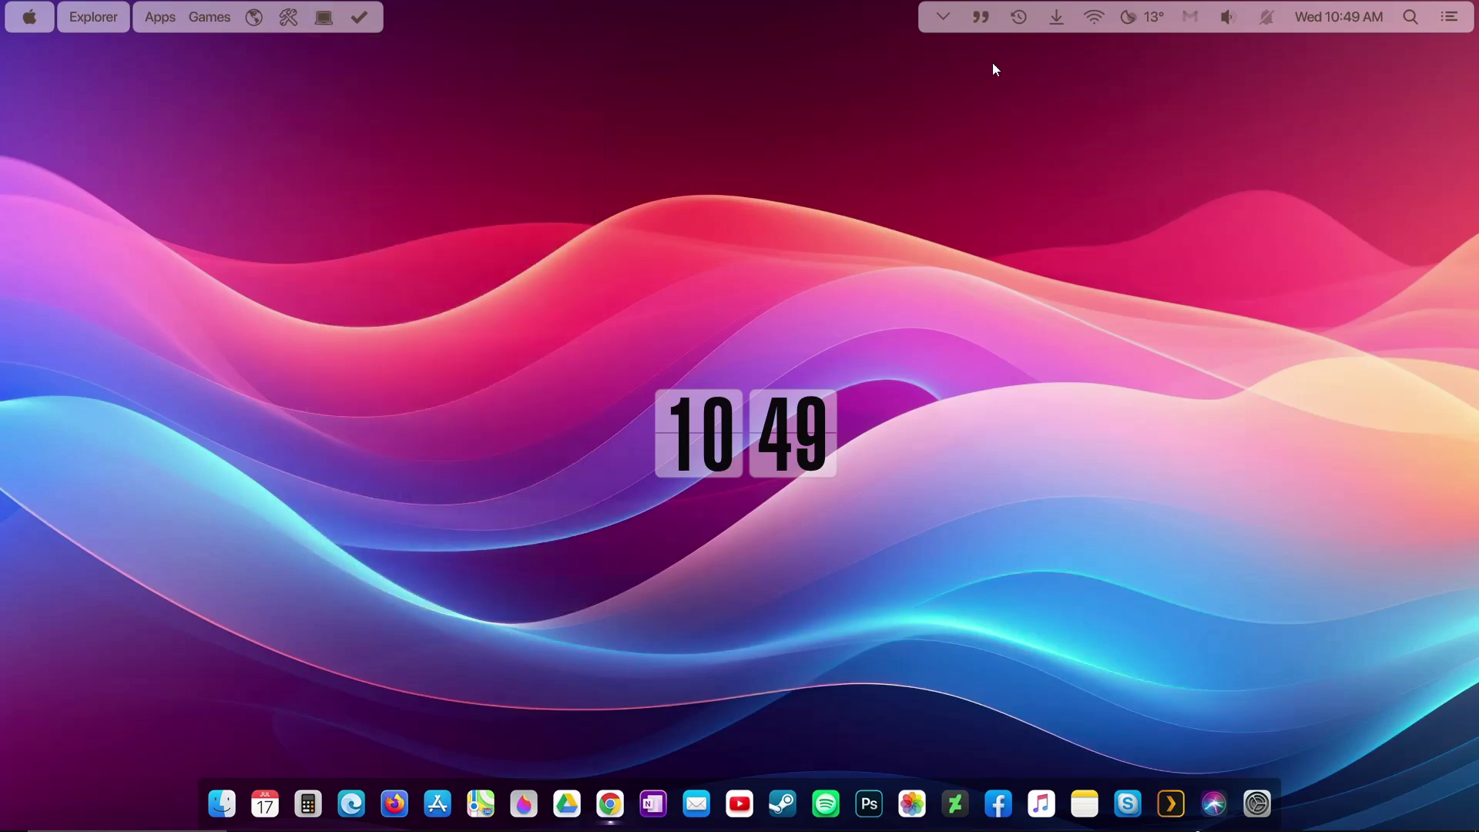
click(1054, 17)
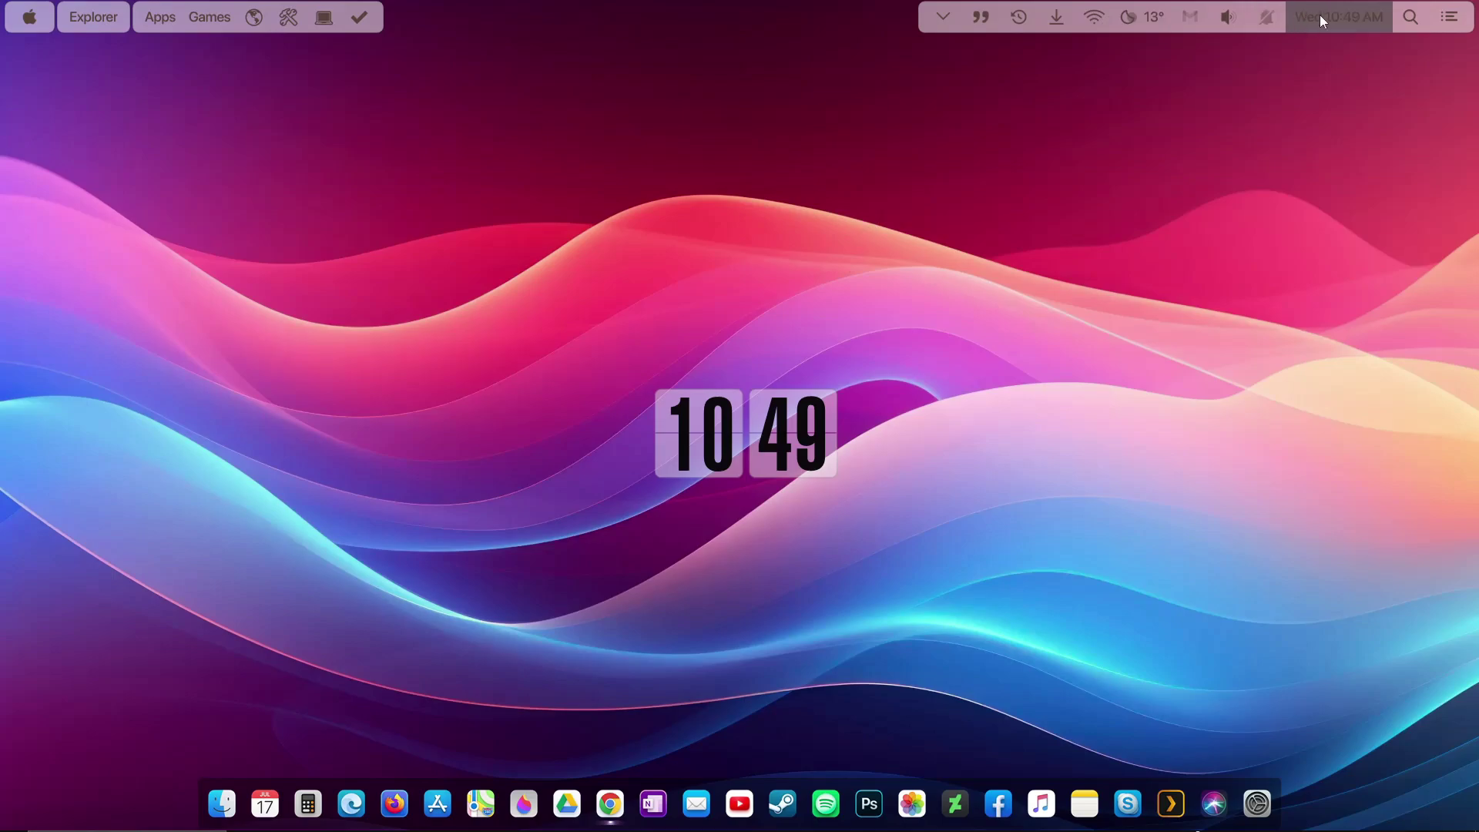
click(1450, 16)
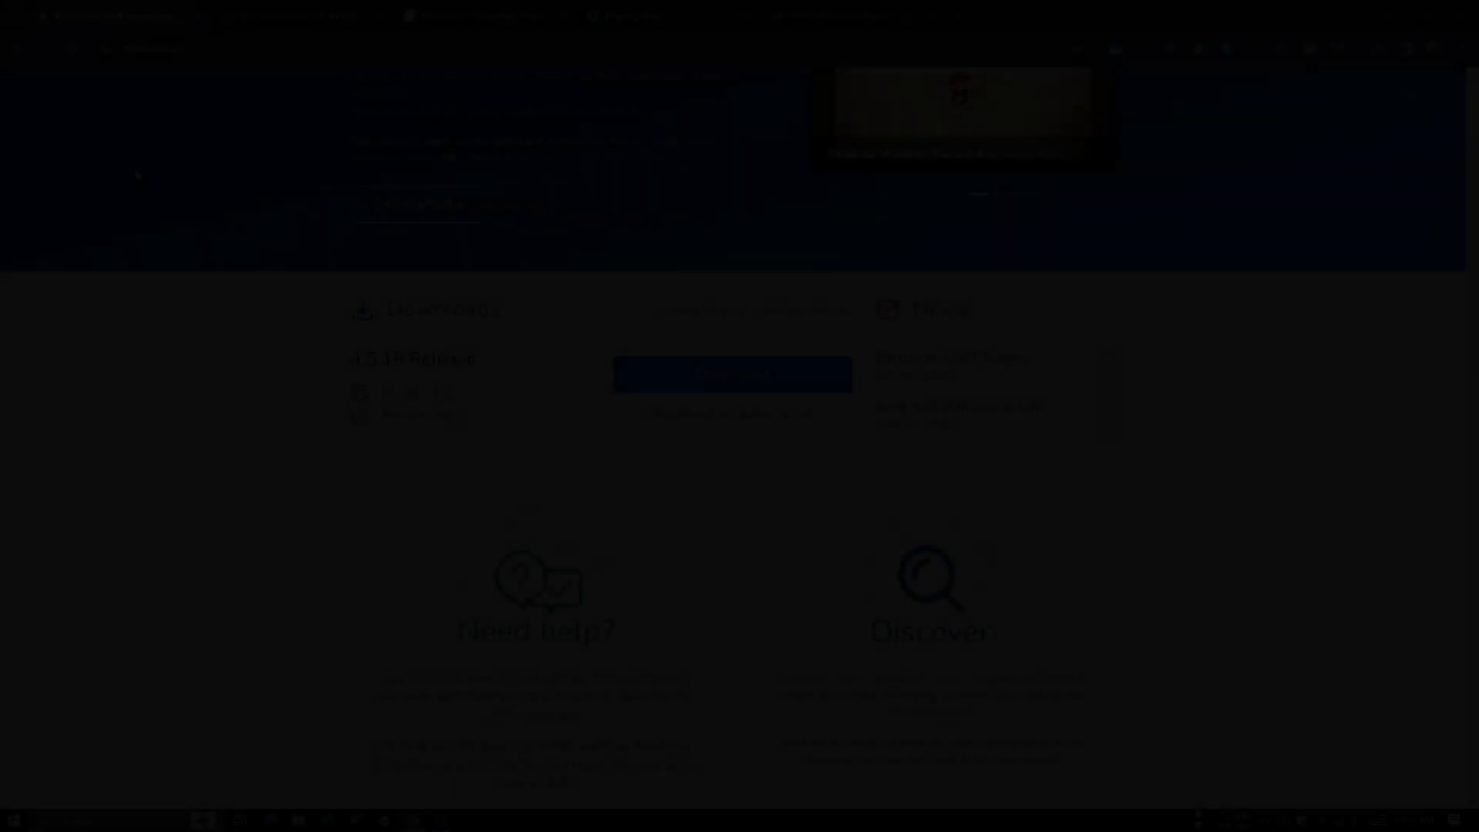
Download Rainmeter 4.5.18 from rainmeter.net and the free Winstep Nexus dock from winstep.net.
scroll(135, 215, down, 1)
click(688, 319)
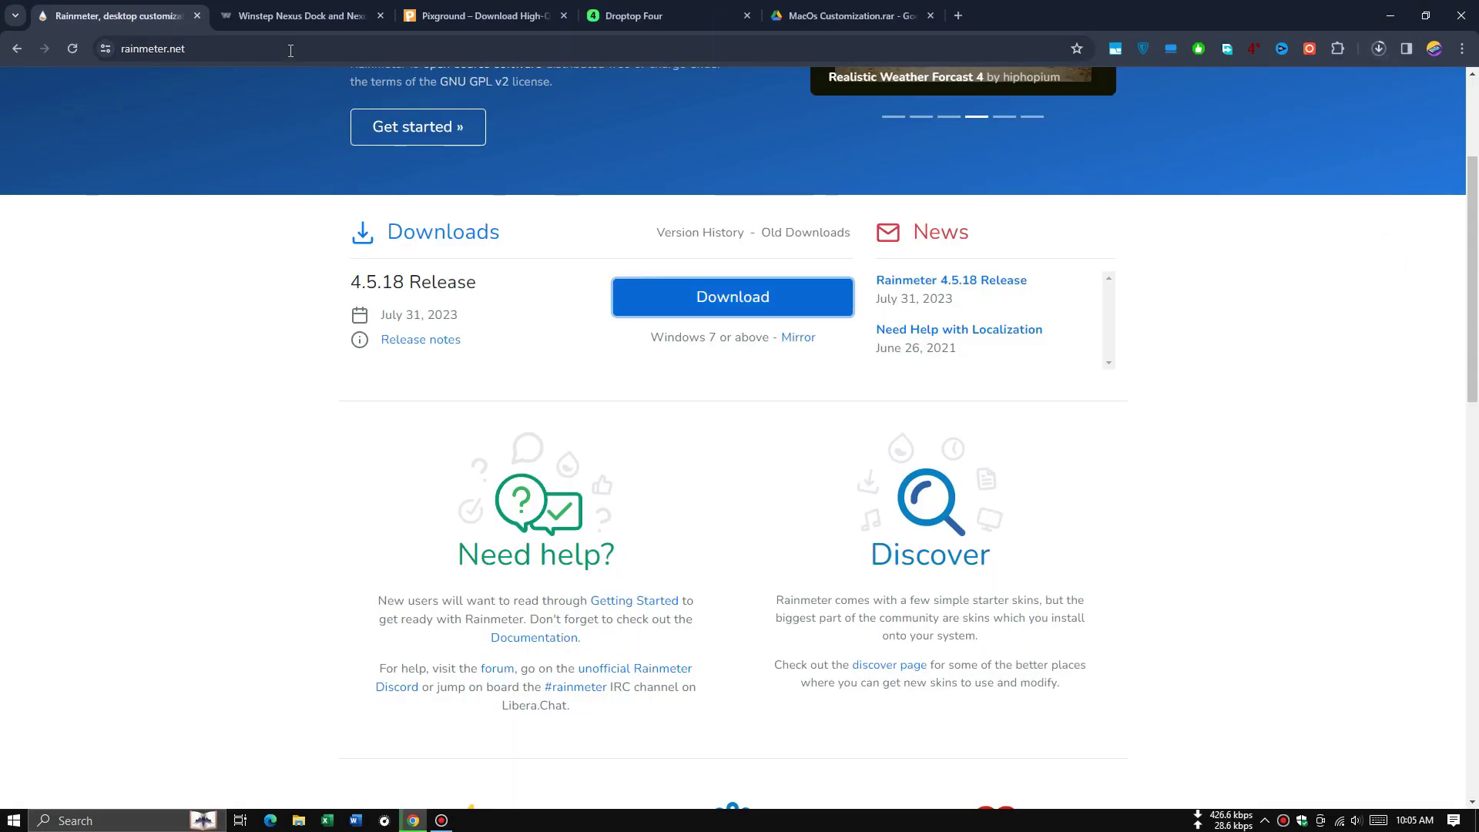
click(280, 21)
scroll(297, 147, down, 5)
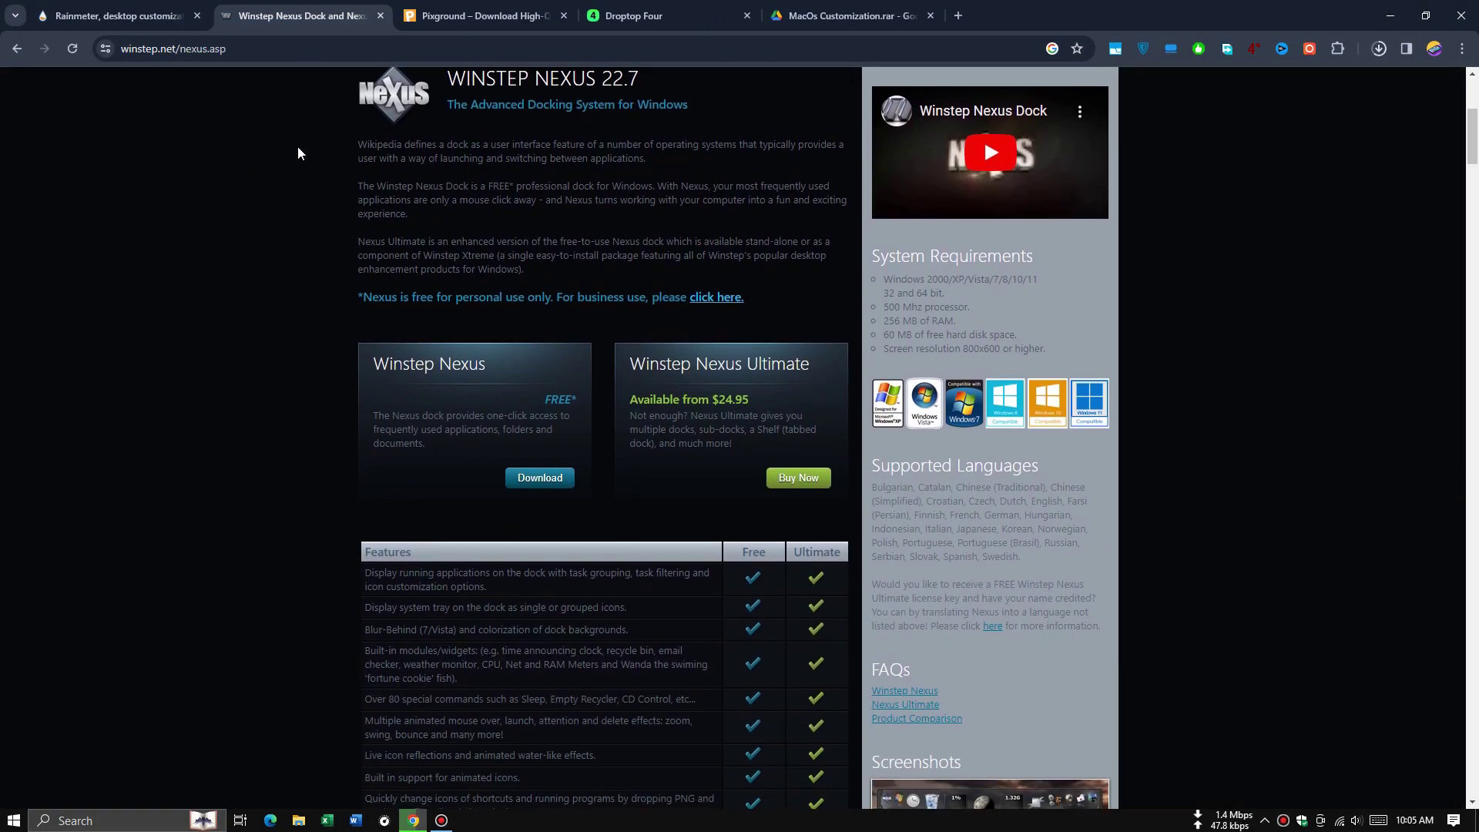
scroll(308, 231, down, 1)
click(530, 403)
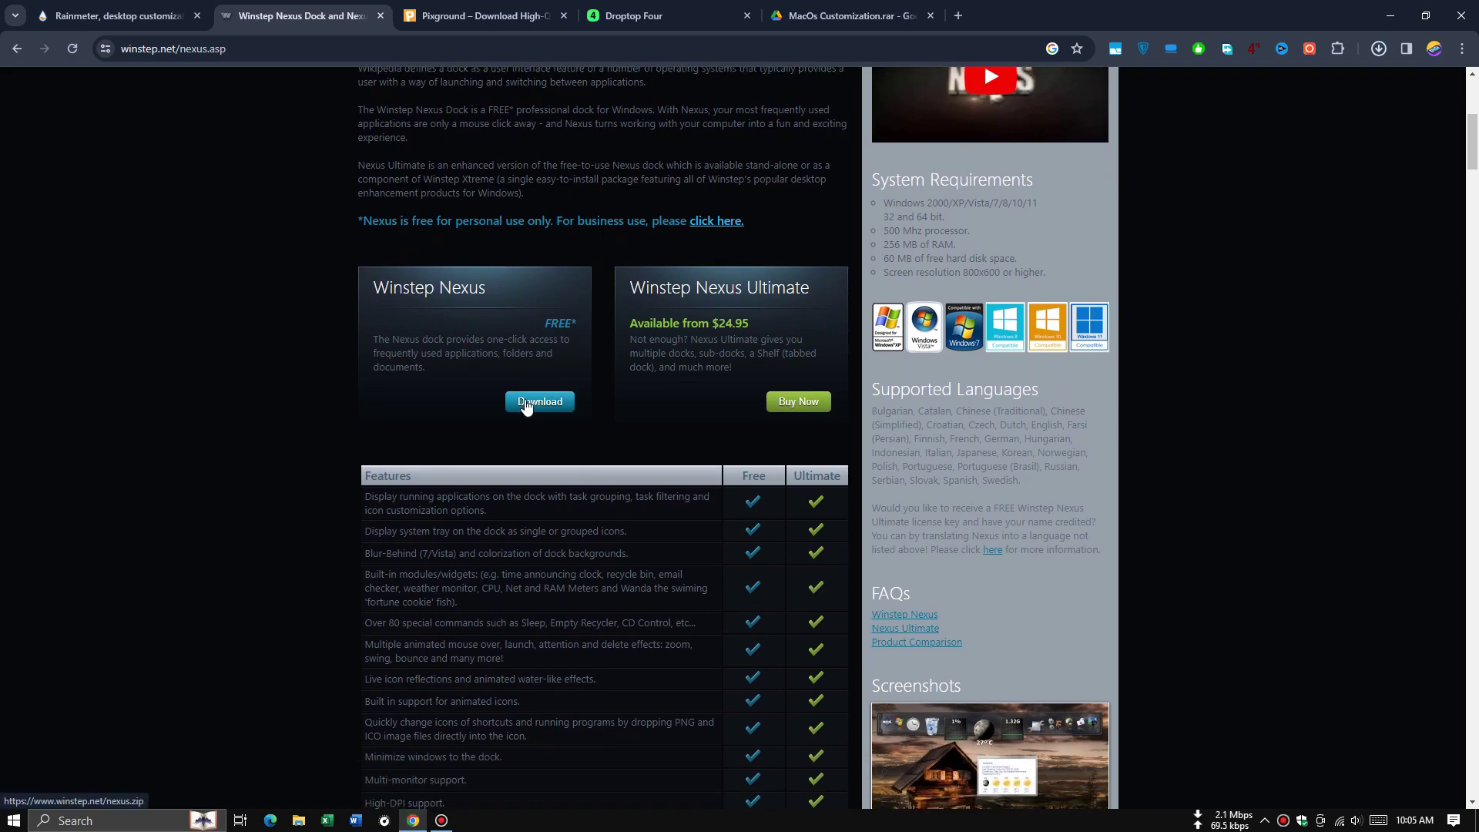
View the Pixground page of the "A Palette of Colors AI Generated 4K Wallpaper".
click(485, 17)
scroll(465, 176, down, 2)
scroll(465, 176, up, 2)
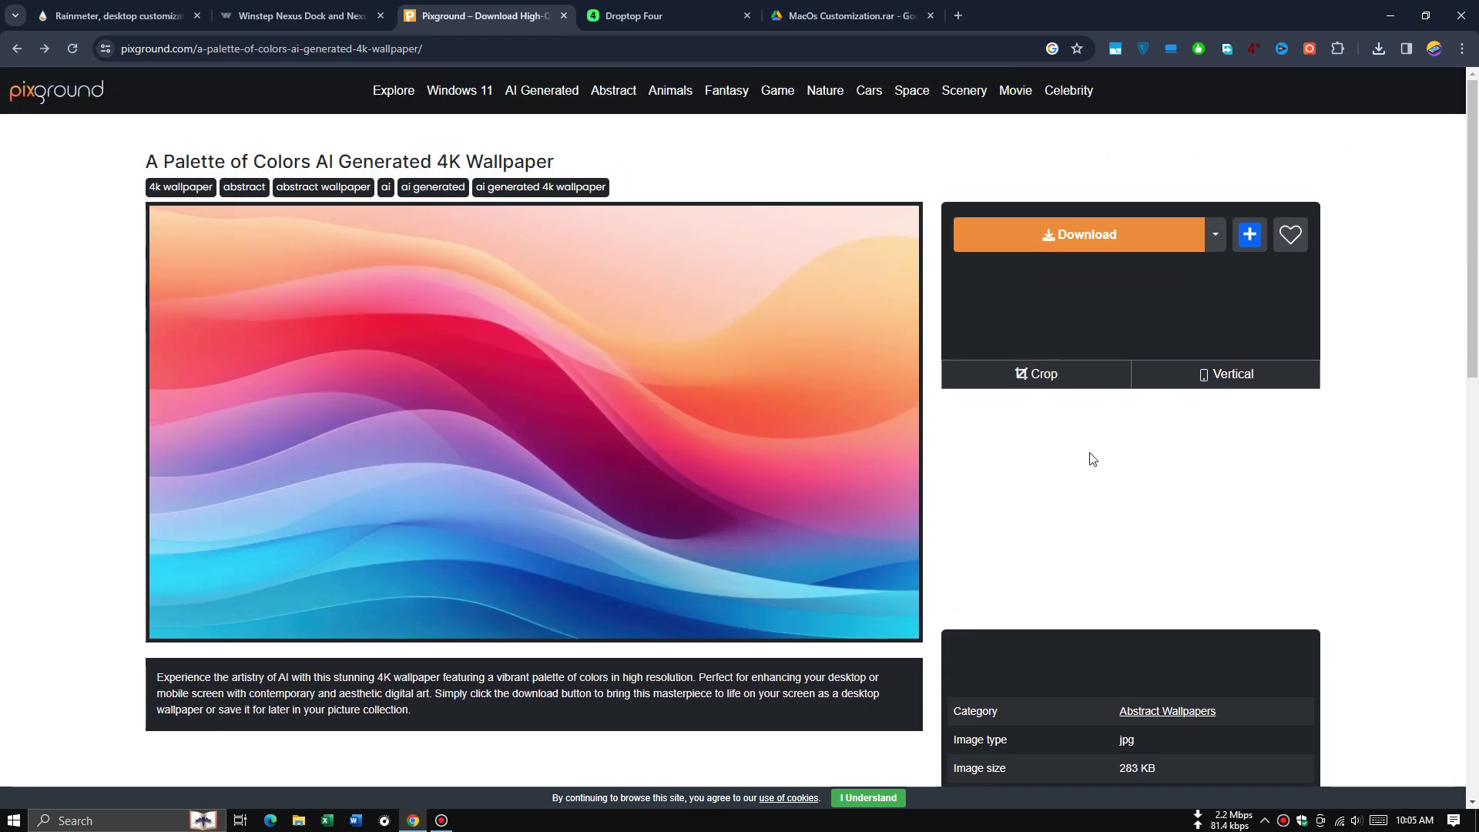
Download the free base version of Droptop Four and the MacOs Customization.rar file from Google Drive.
click(627, 17)
scroll(611, 145, down, 1)
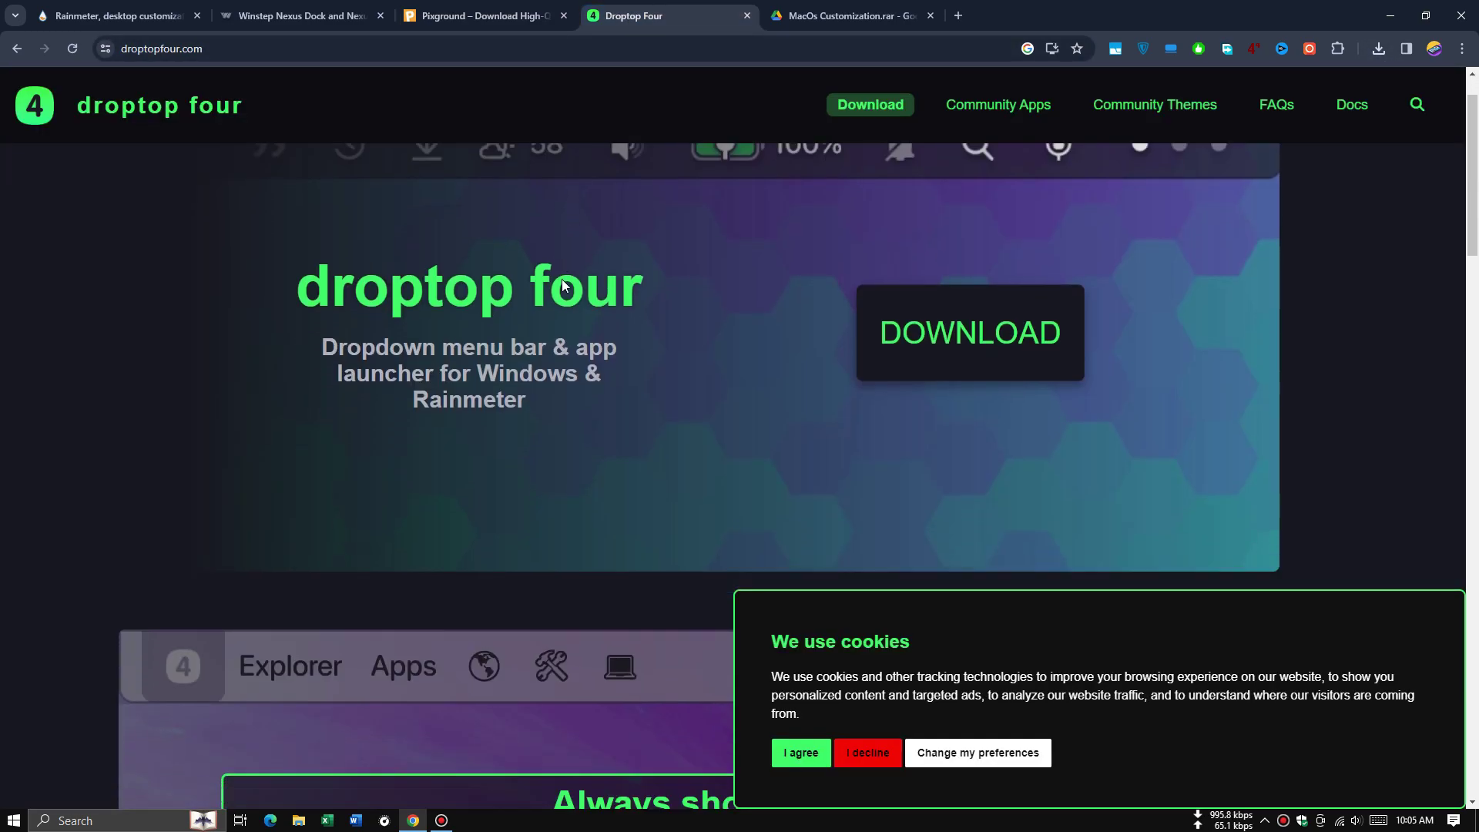
click(991, 351)
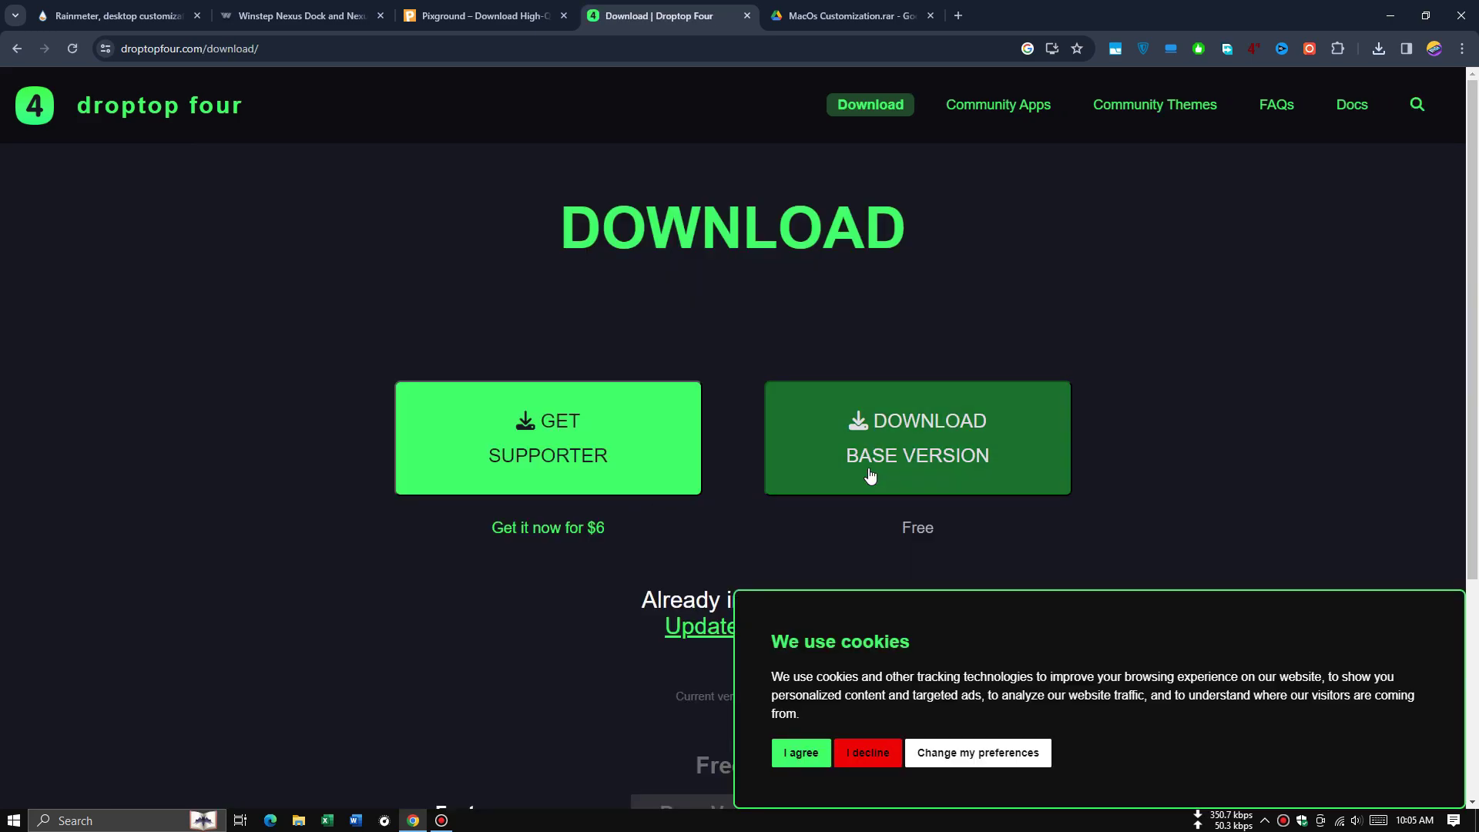
click(880, 465)
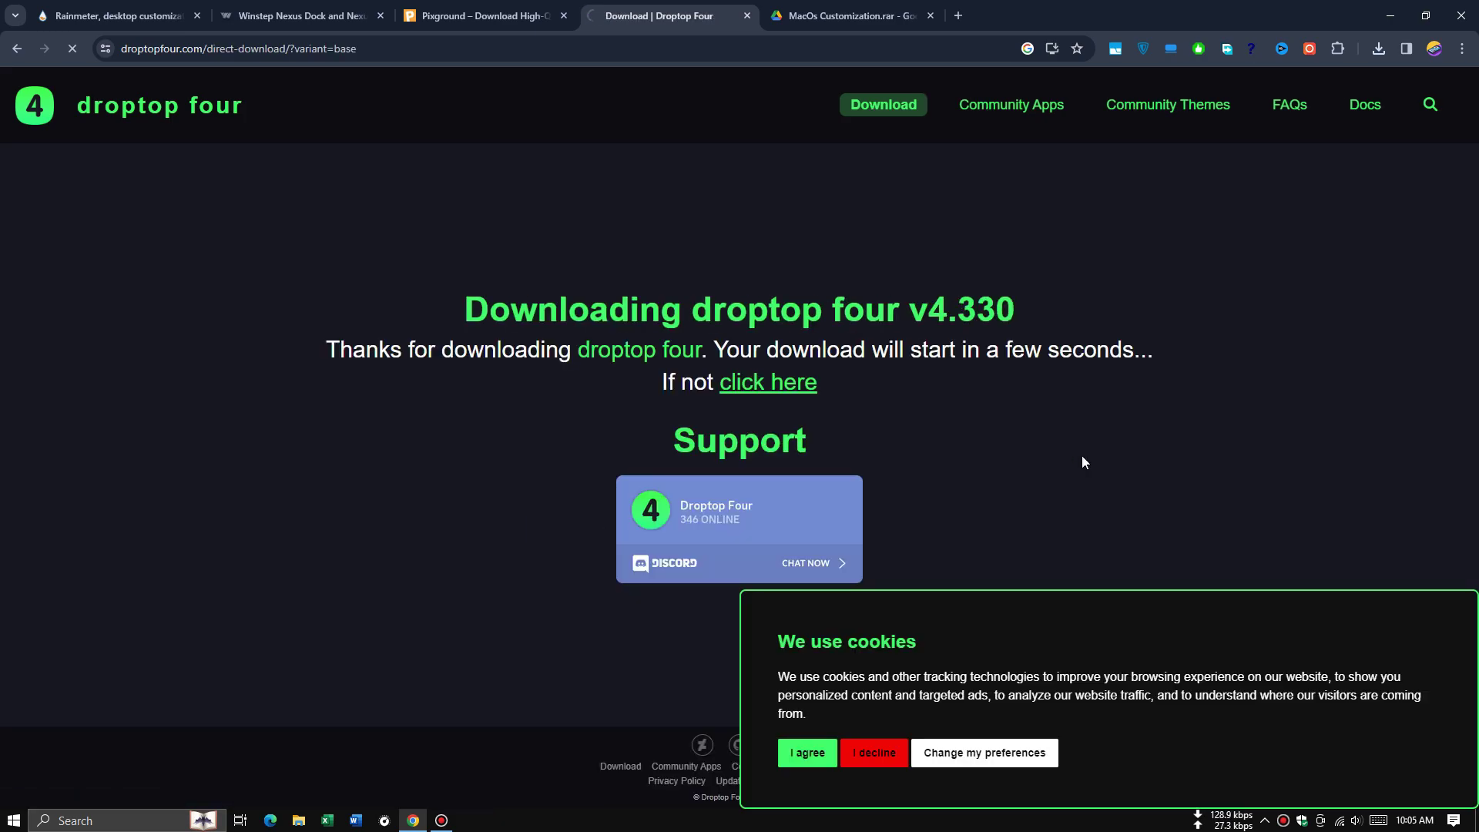
click(866, 18)
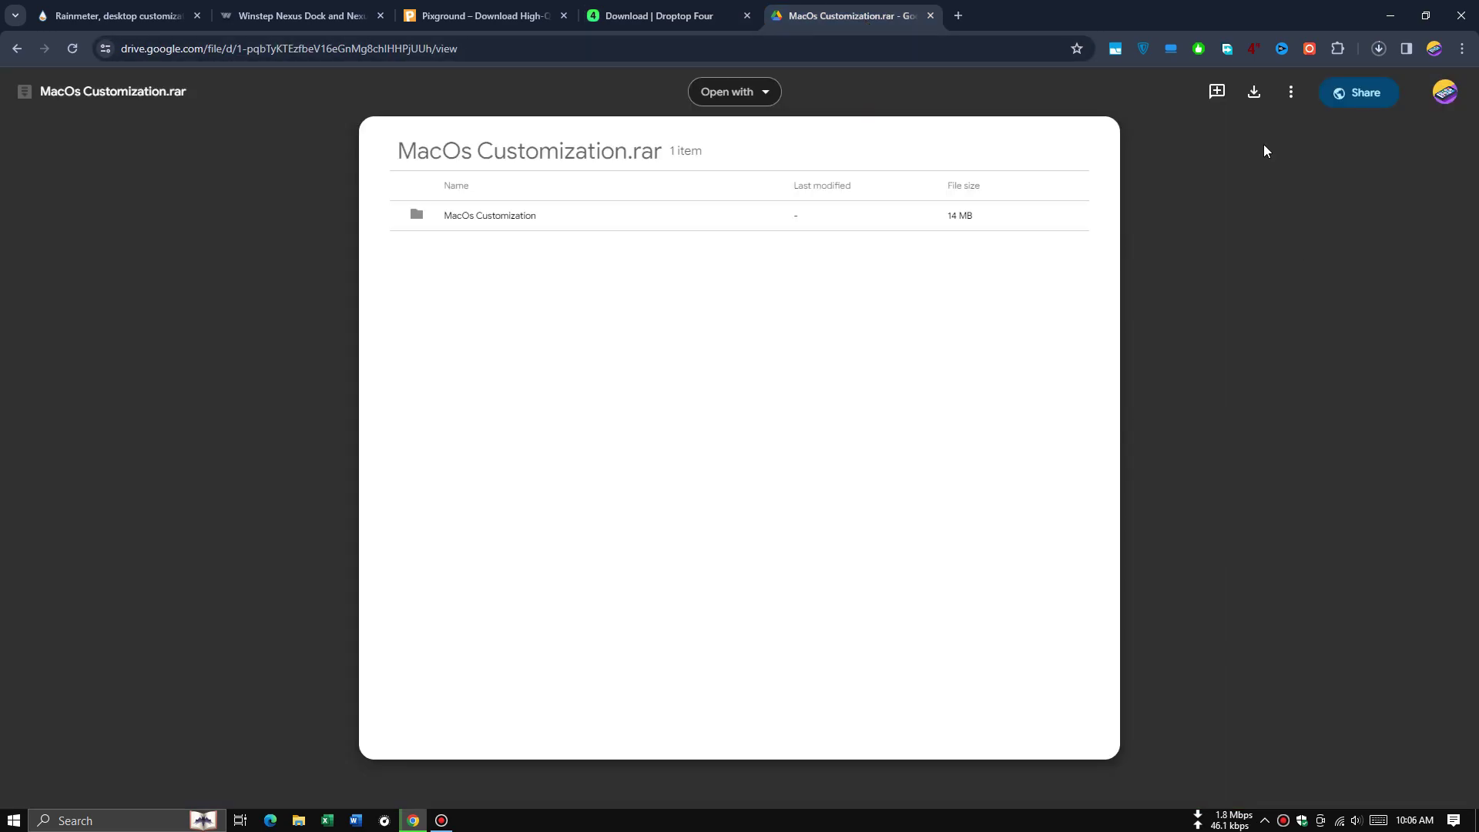
click(1255, 93)
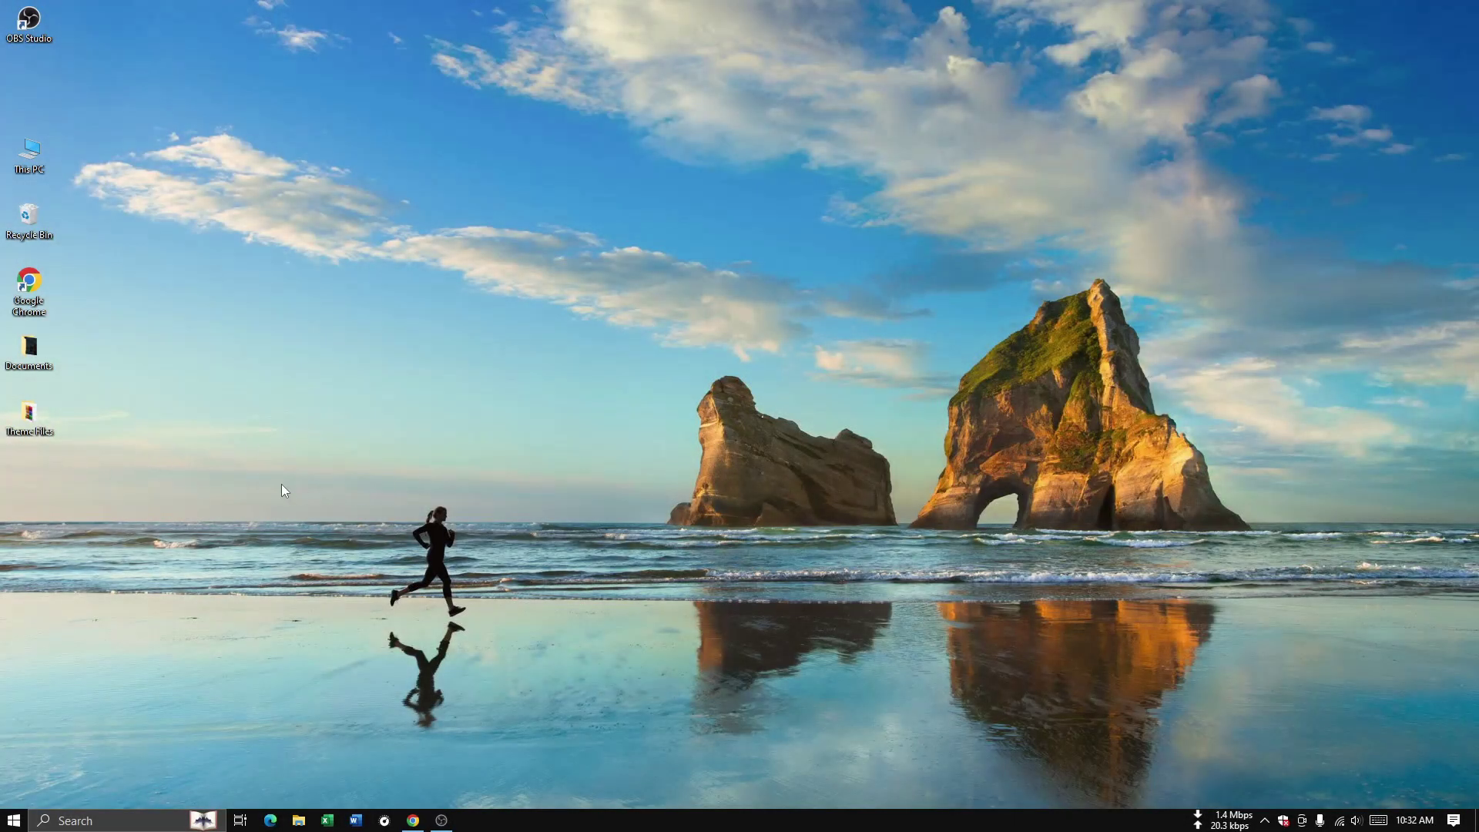
Set the A-Palette-of-Colors wallpaper image from the Theme Files folder as the desktop background.
double_click(31, 416)
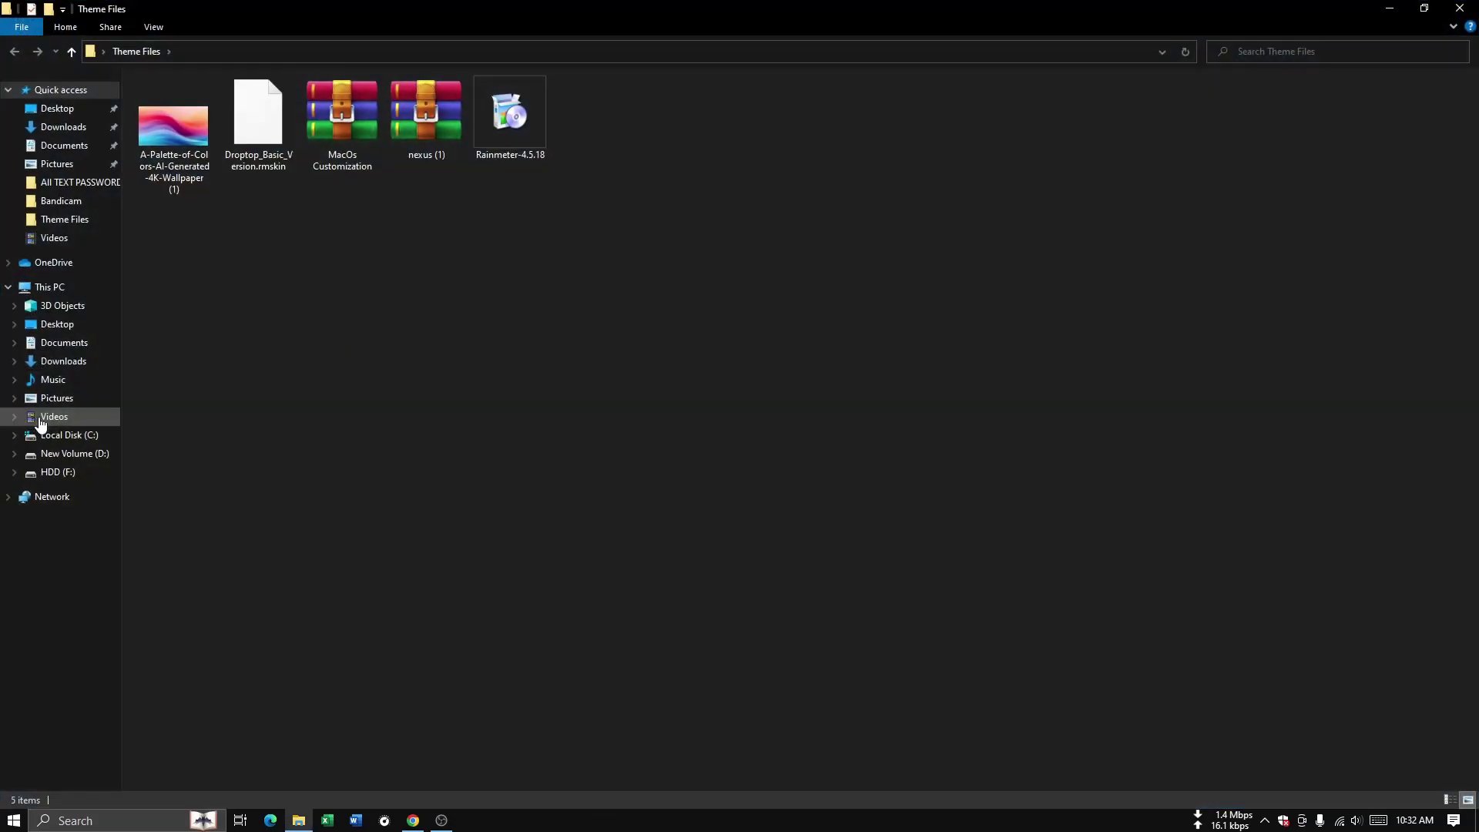
right_click(160, 131)
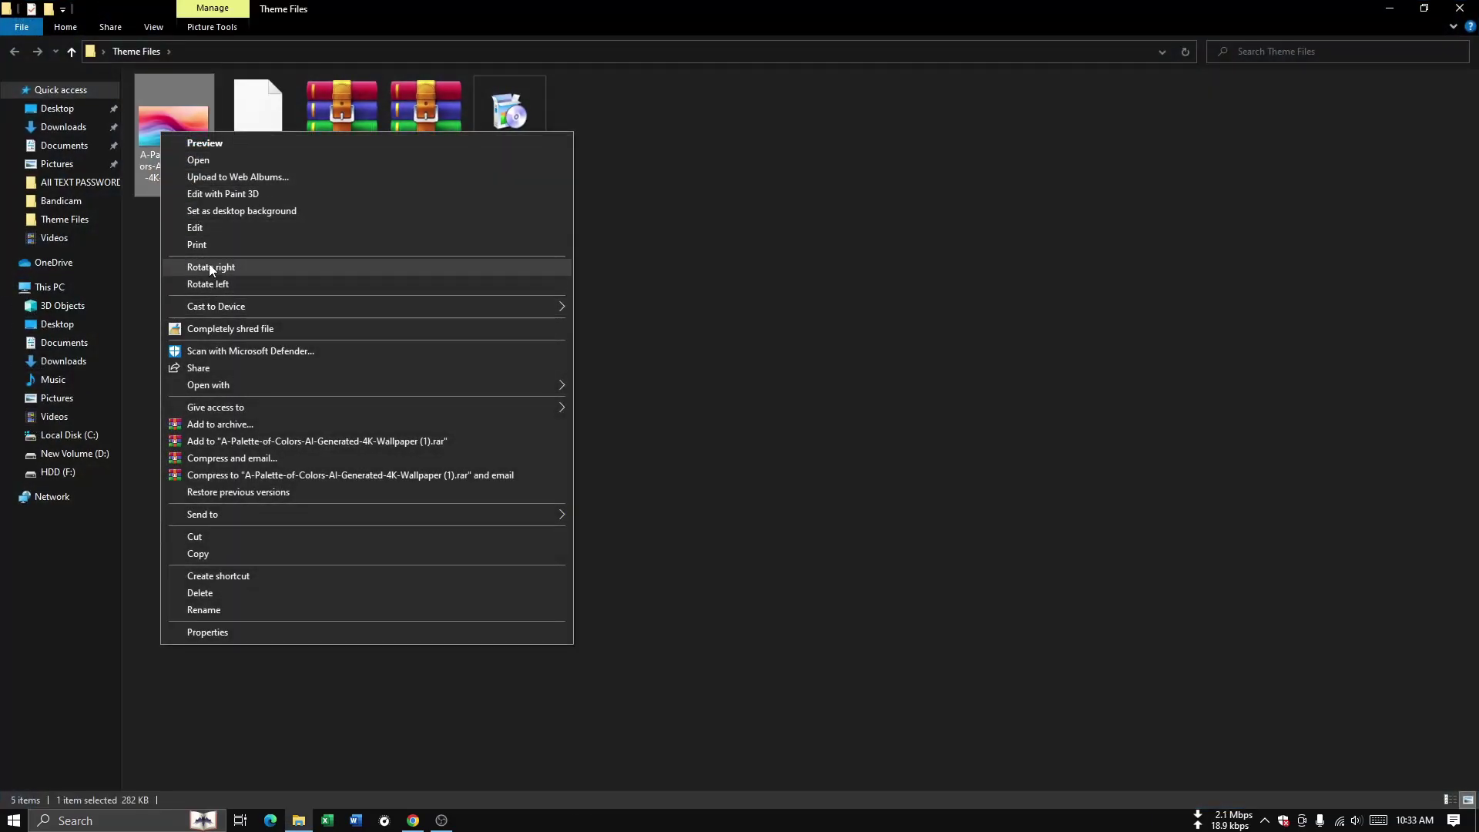
click(199, 211)
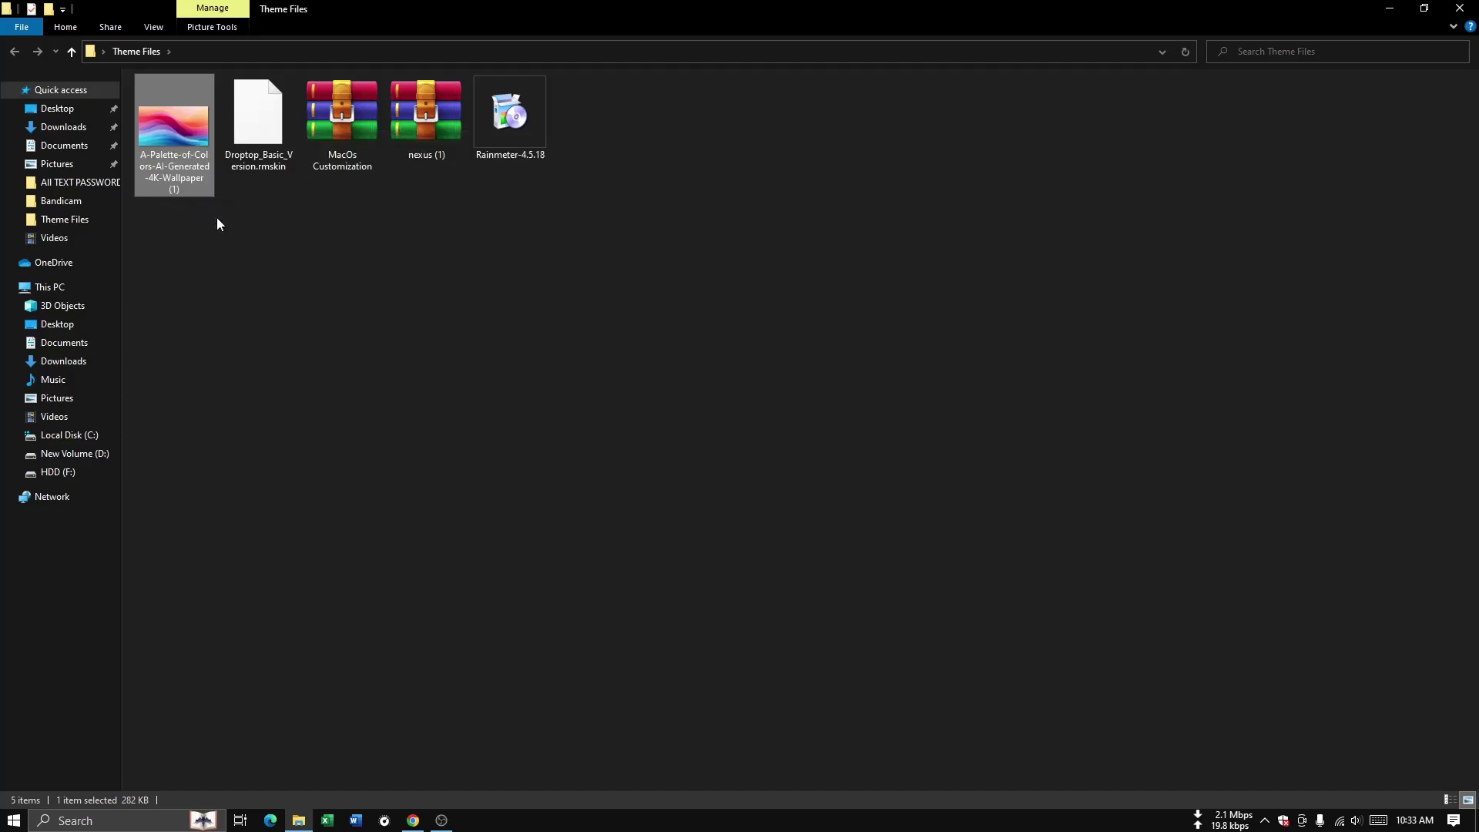
Install Nexus 22.7 from NexusSetup.exe in the nexus (1) archive, using English and the default settings, and close the archive.
double_click(425, 127)
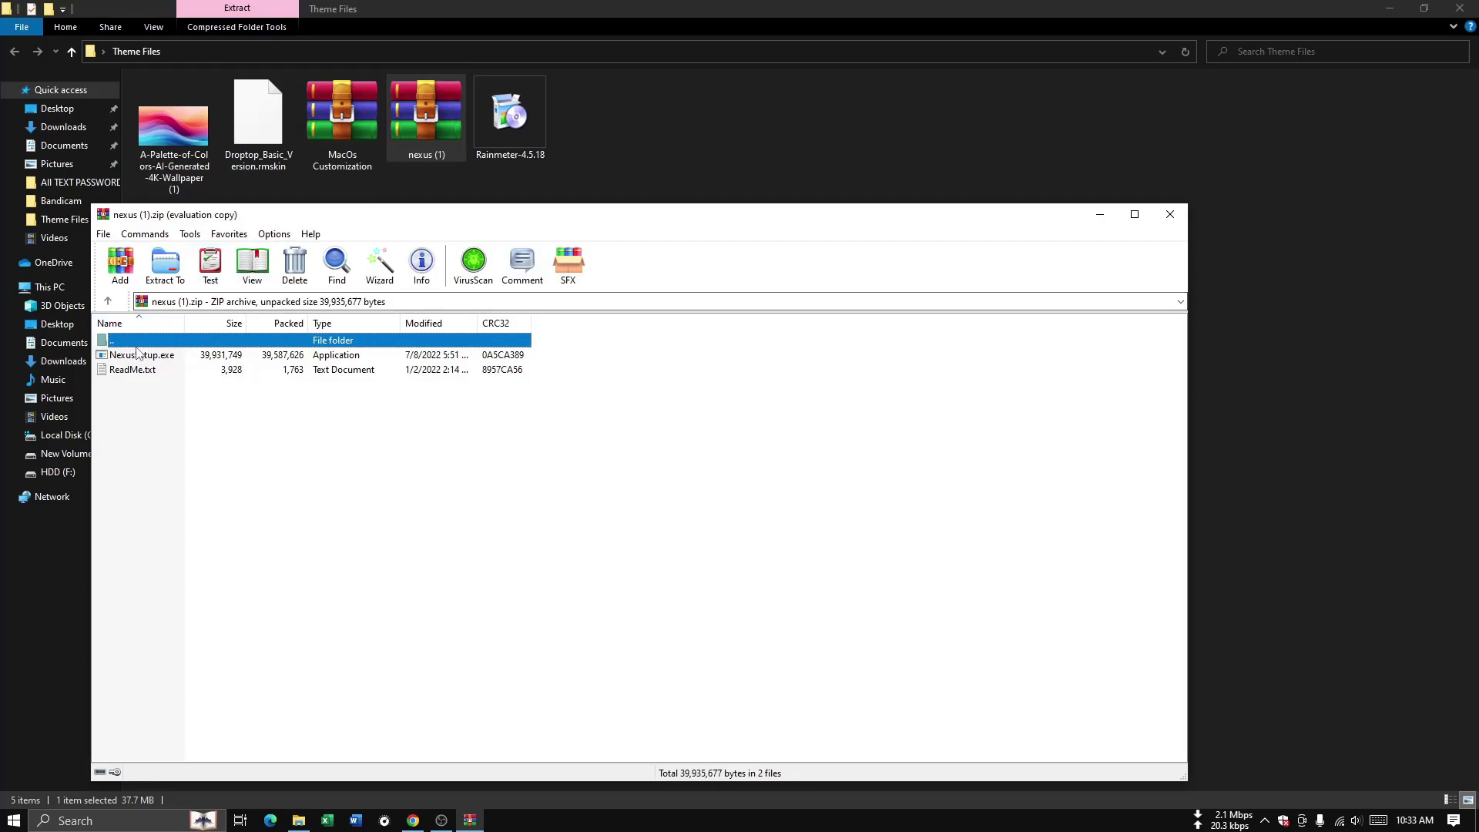
double_click(137, 354)
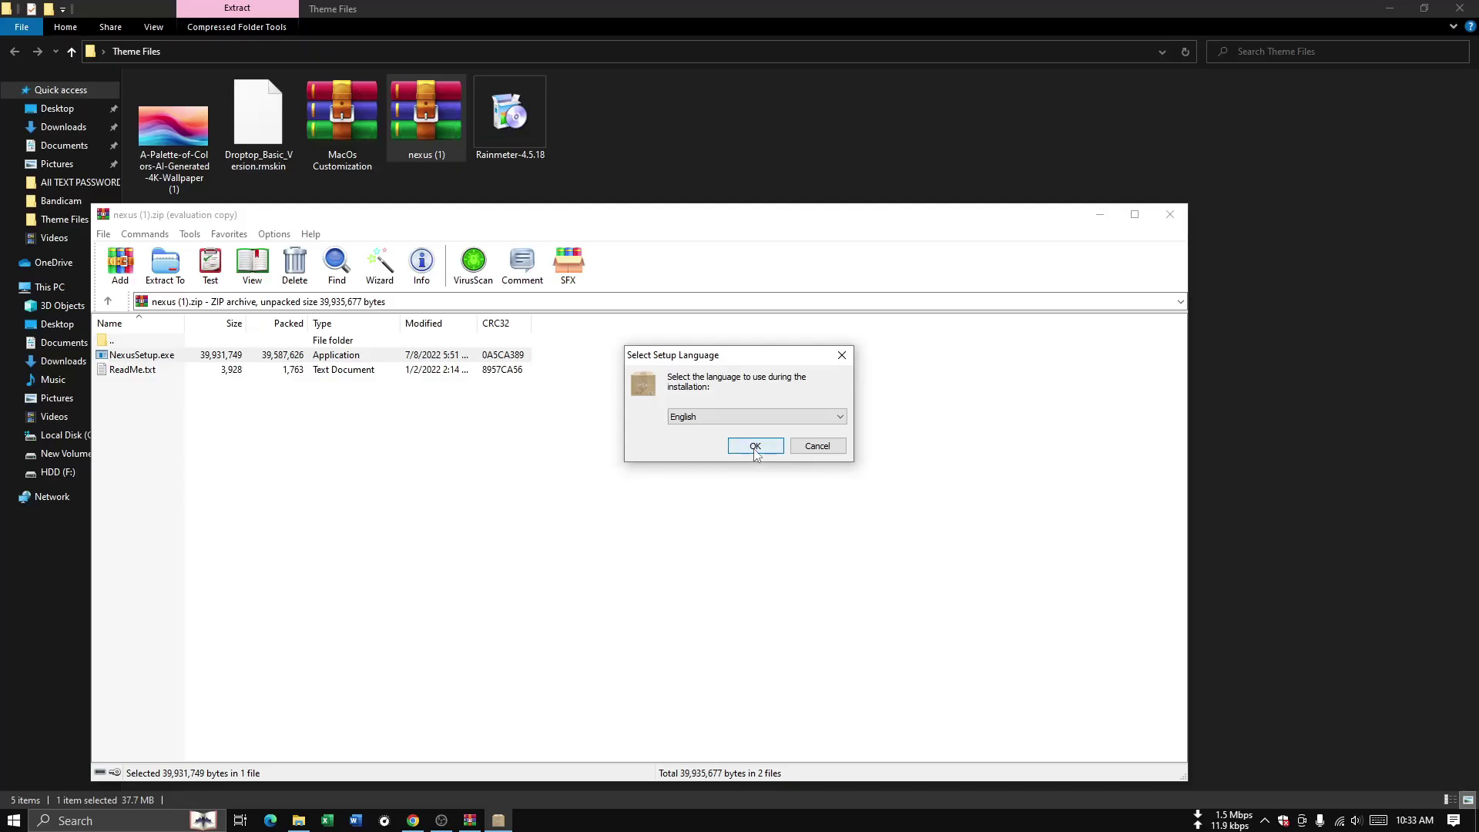
click(850, 446)
click(583, 488)
click(827, 535)
click(828, 534)
click(827, 535)
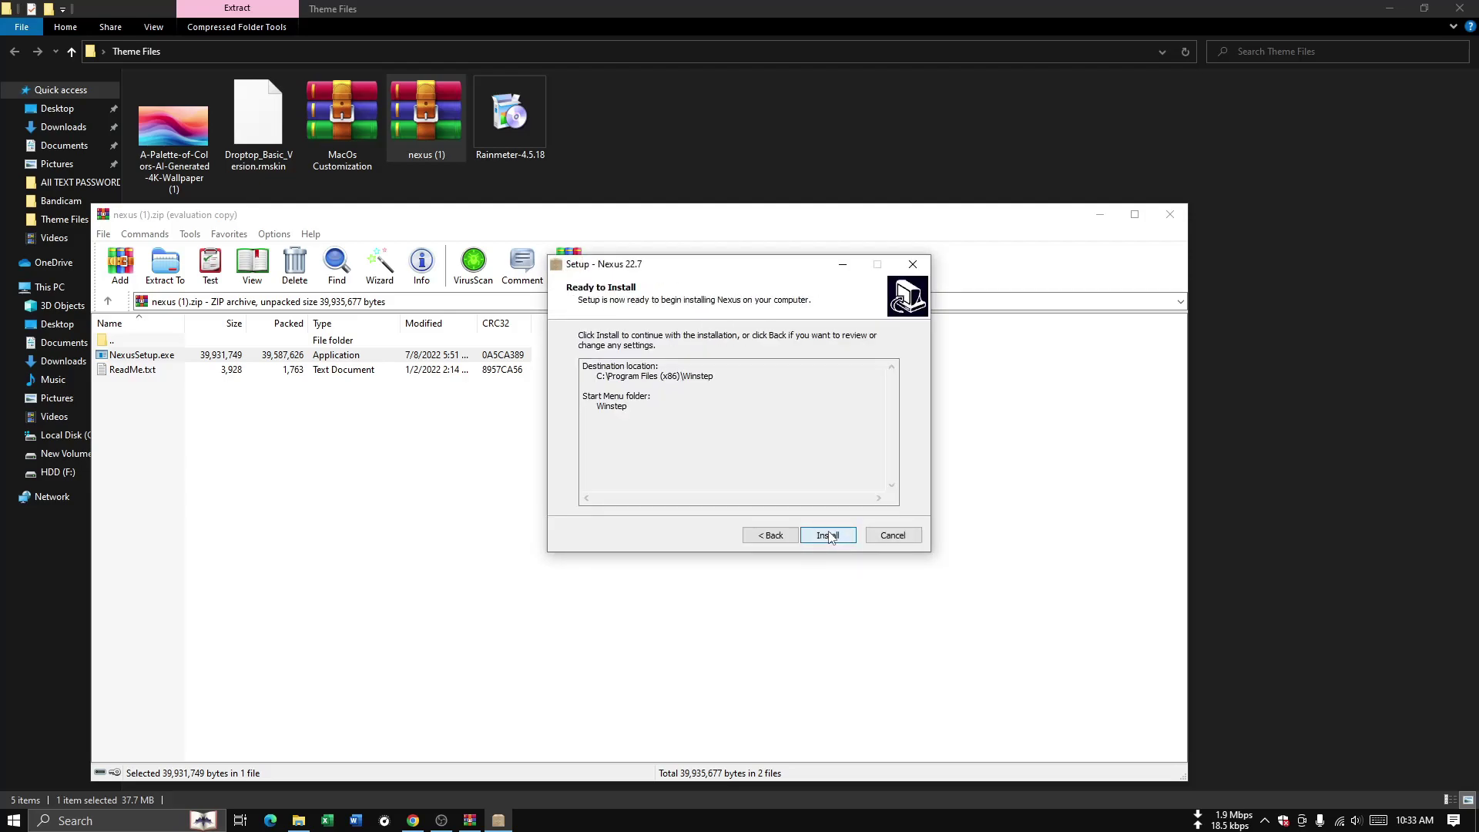
click(829, 536)
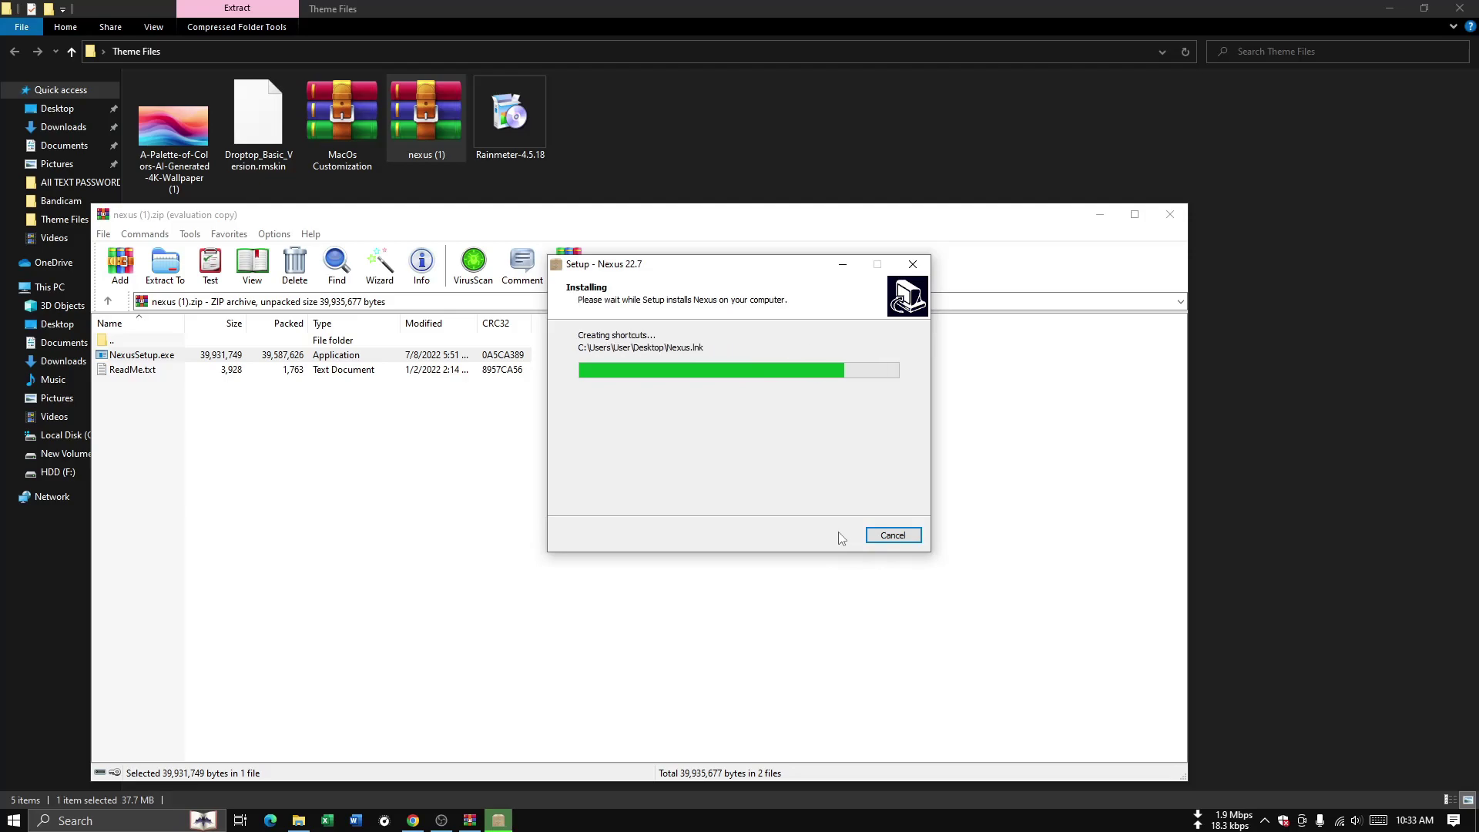
click(828, 535)
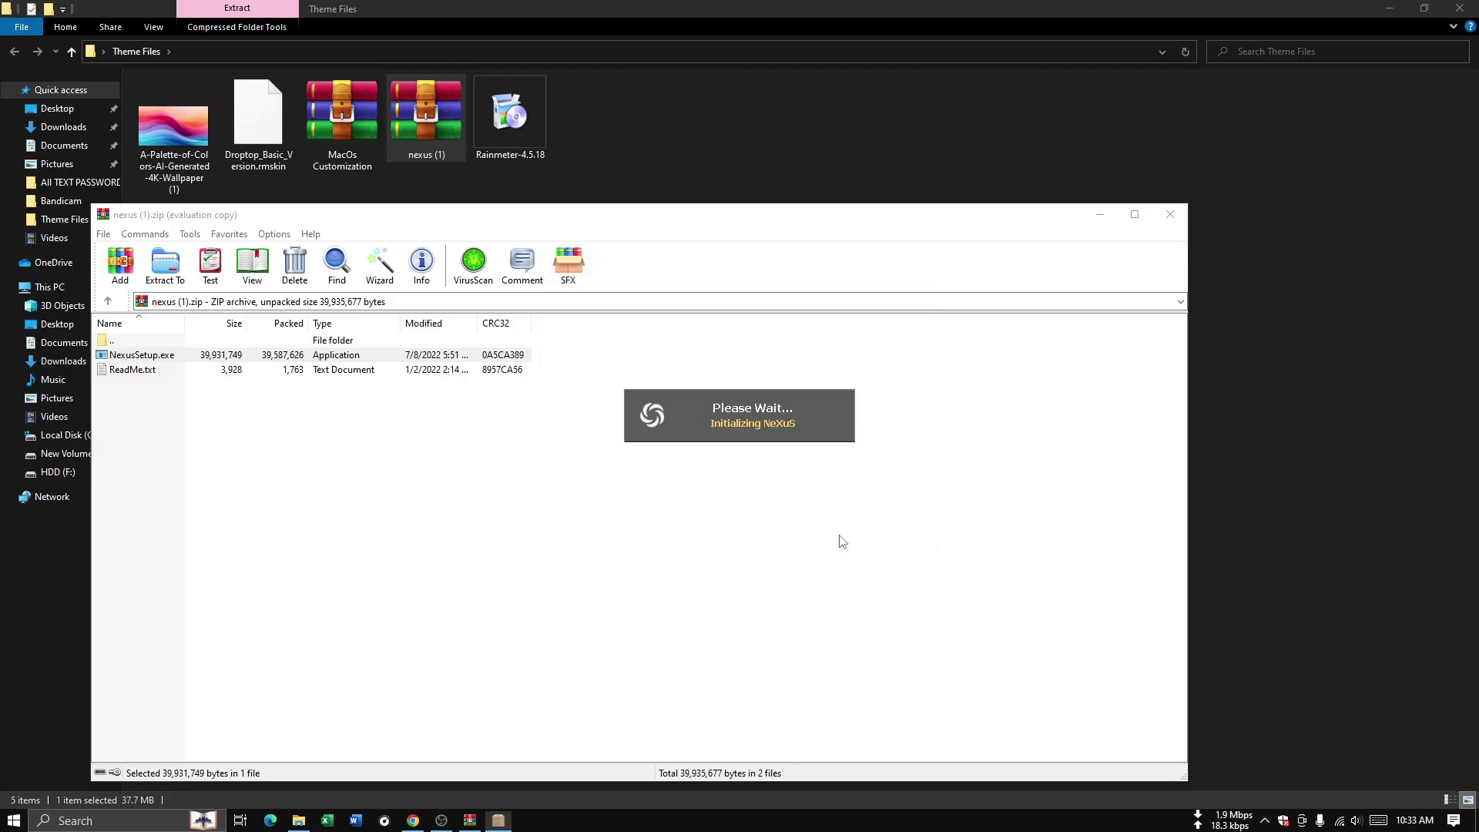
click(1170, 214)
click(1034, 309)
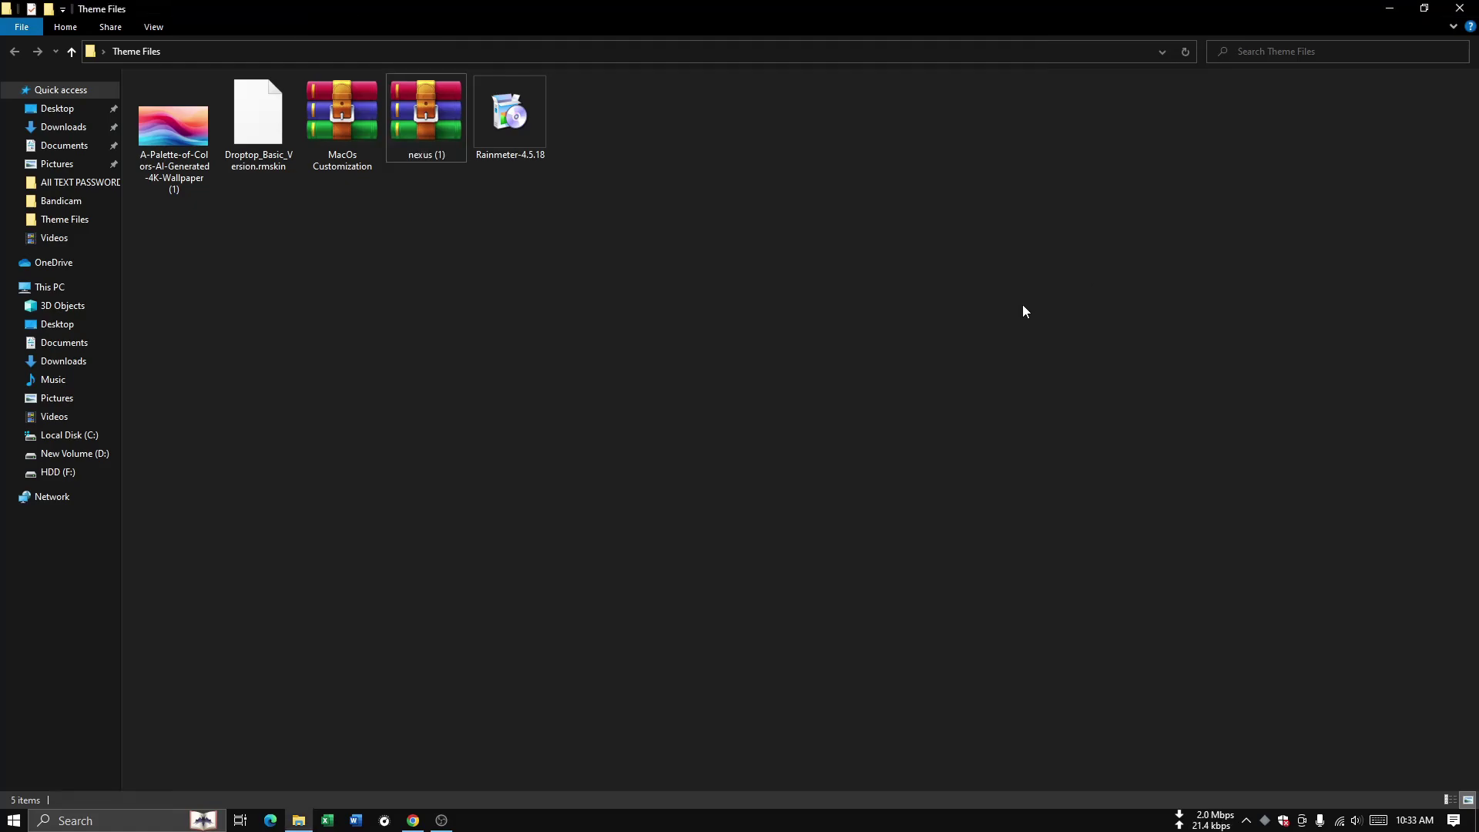
Extract the MacOs Customization archive into its own folder inside Theme Files.
right_click(334, 128)
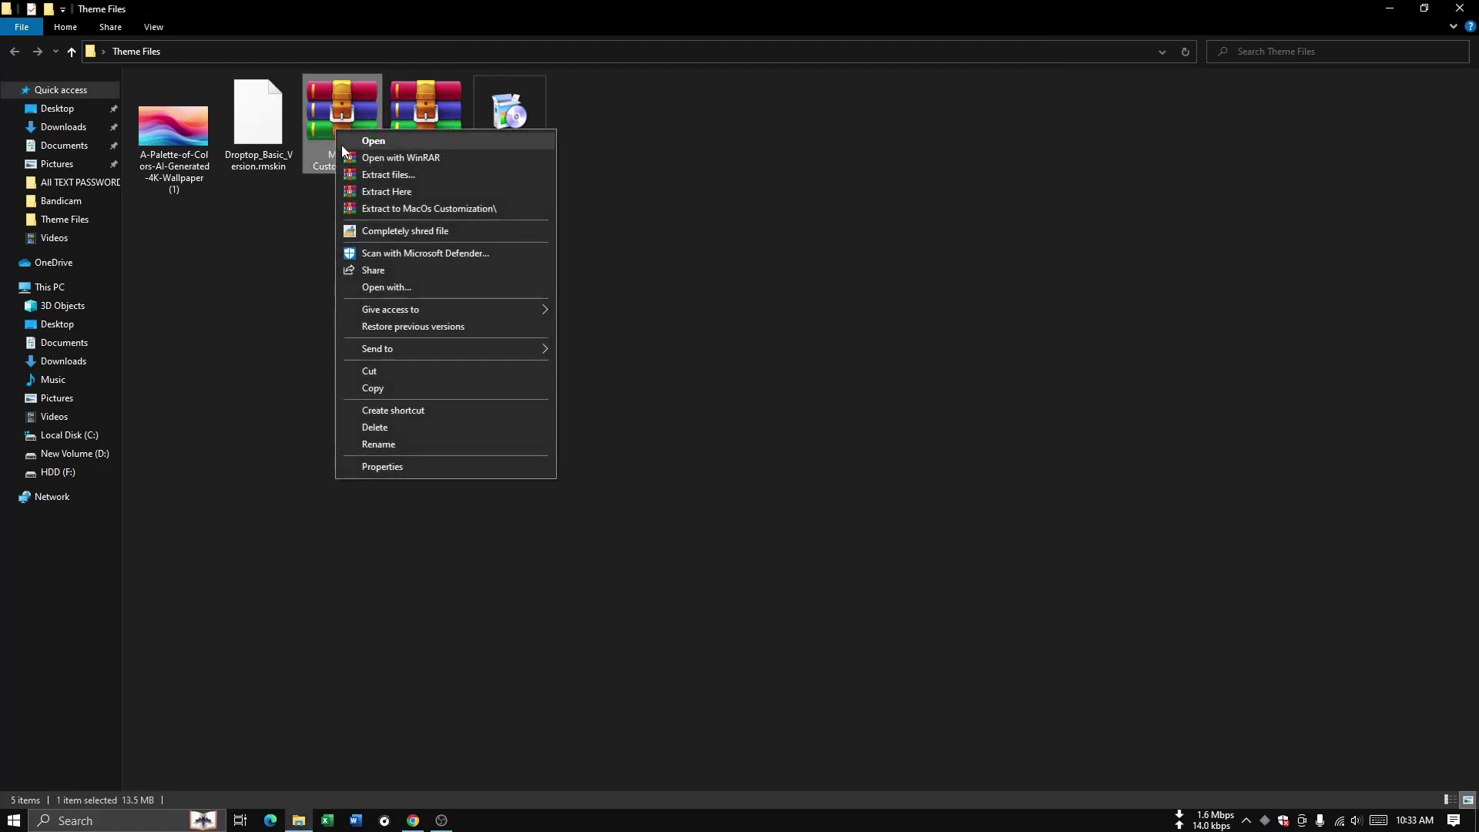
click(373, 176)
click(785, 570)
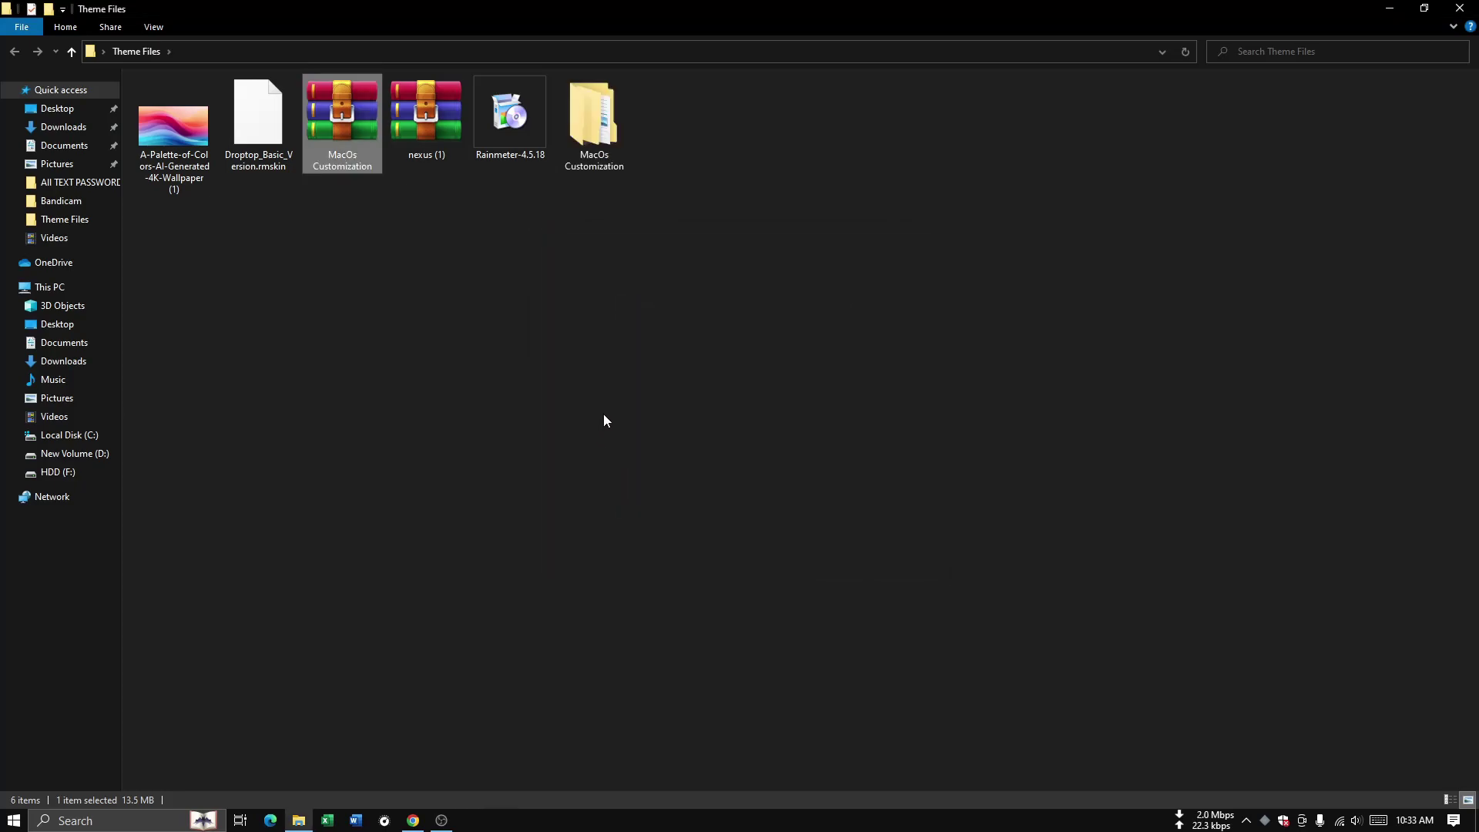
Copy the DOCK ICONS folder from the extracted MacOs Customization Dock folder to Local Disk (C:).
double_click(606, 167)
double_click(213, 109)
double_click(172, 104)
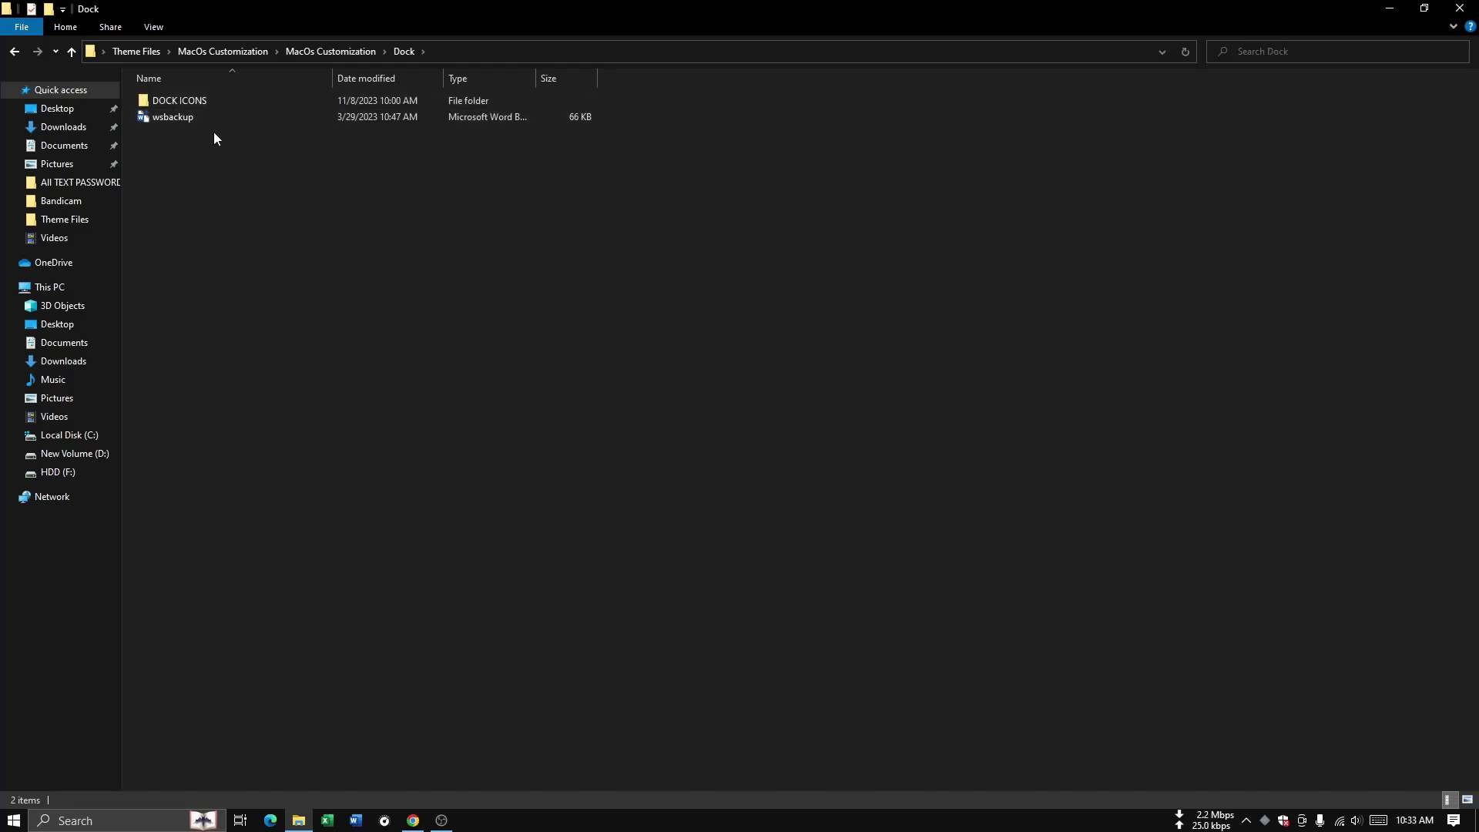
right_click(165, 99)
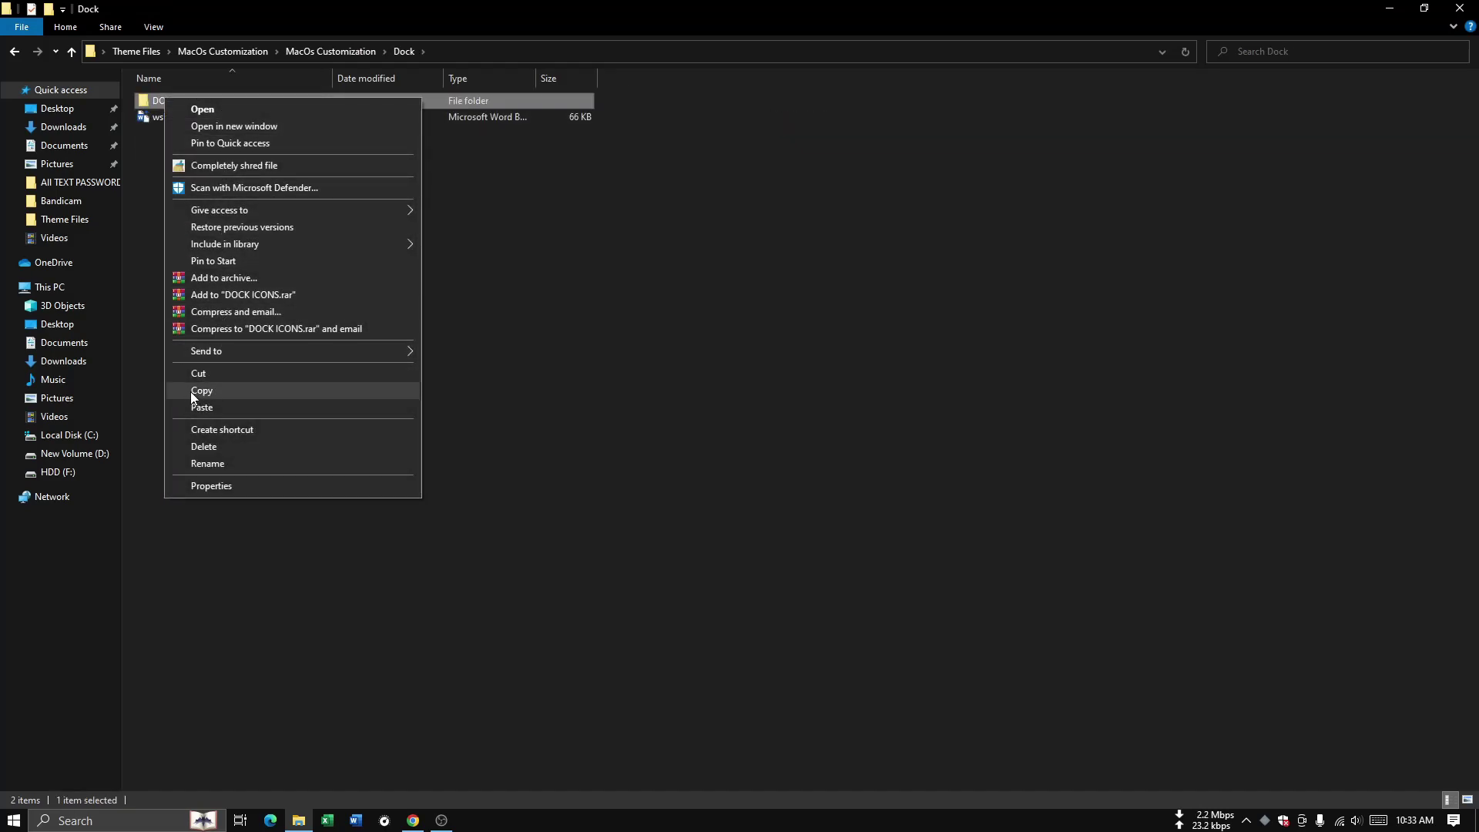
click(211, 389)
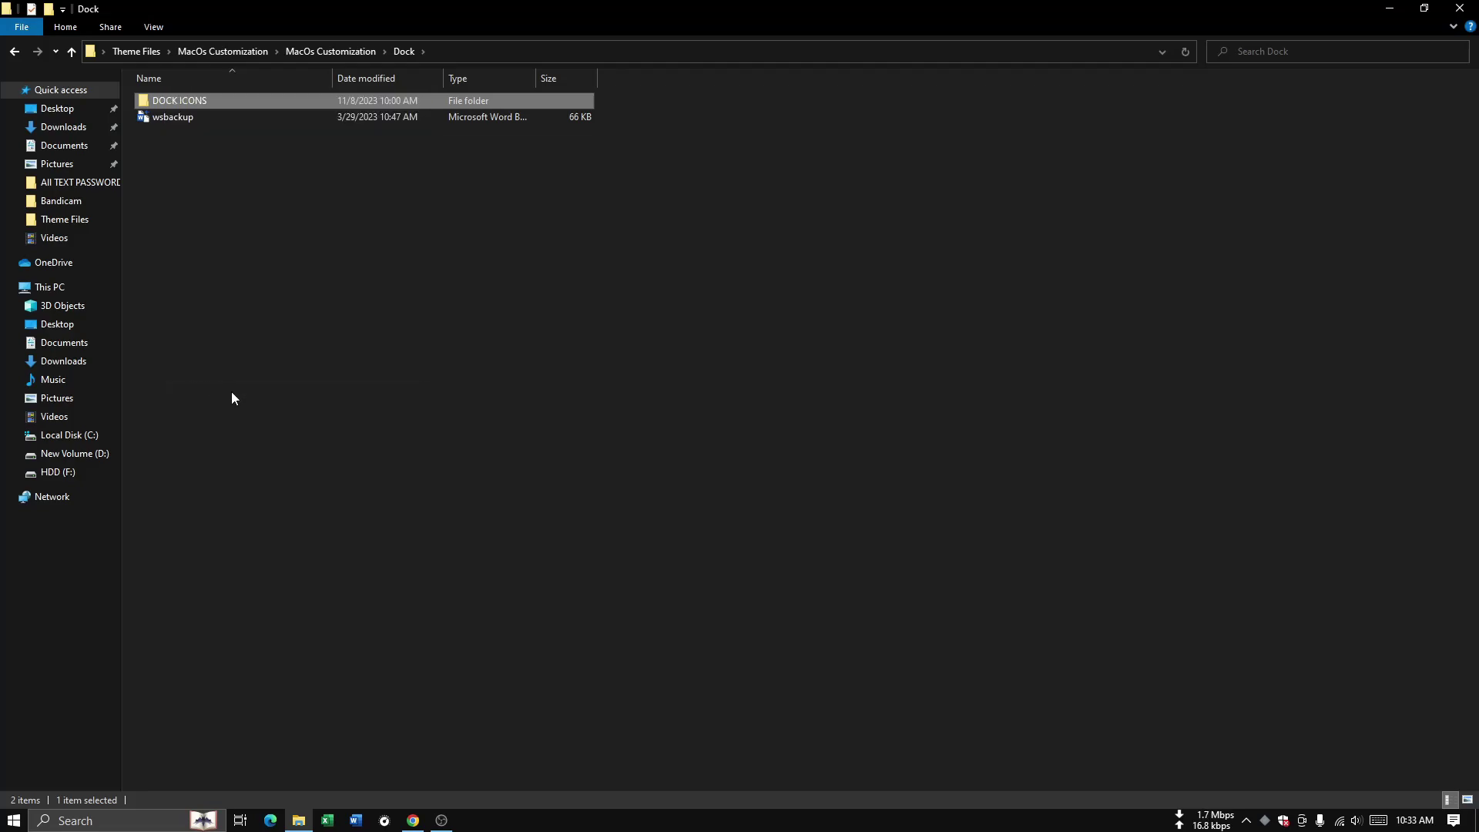
click(61, 436)
right_click(604, 314)
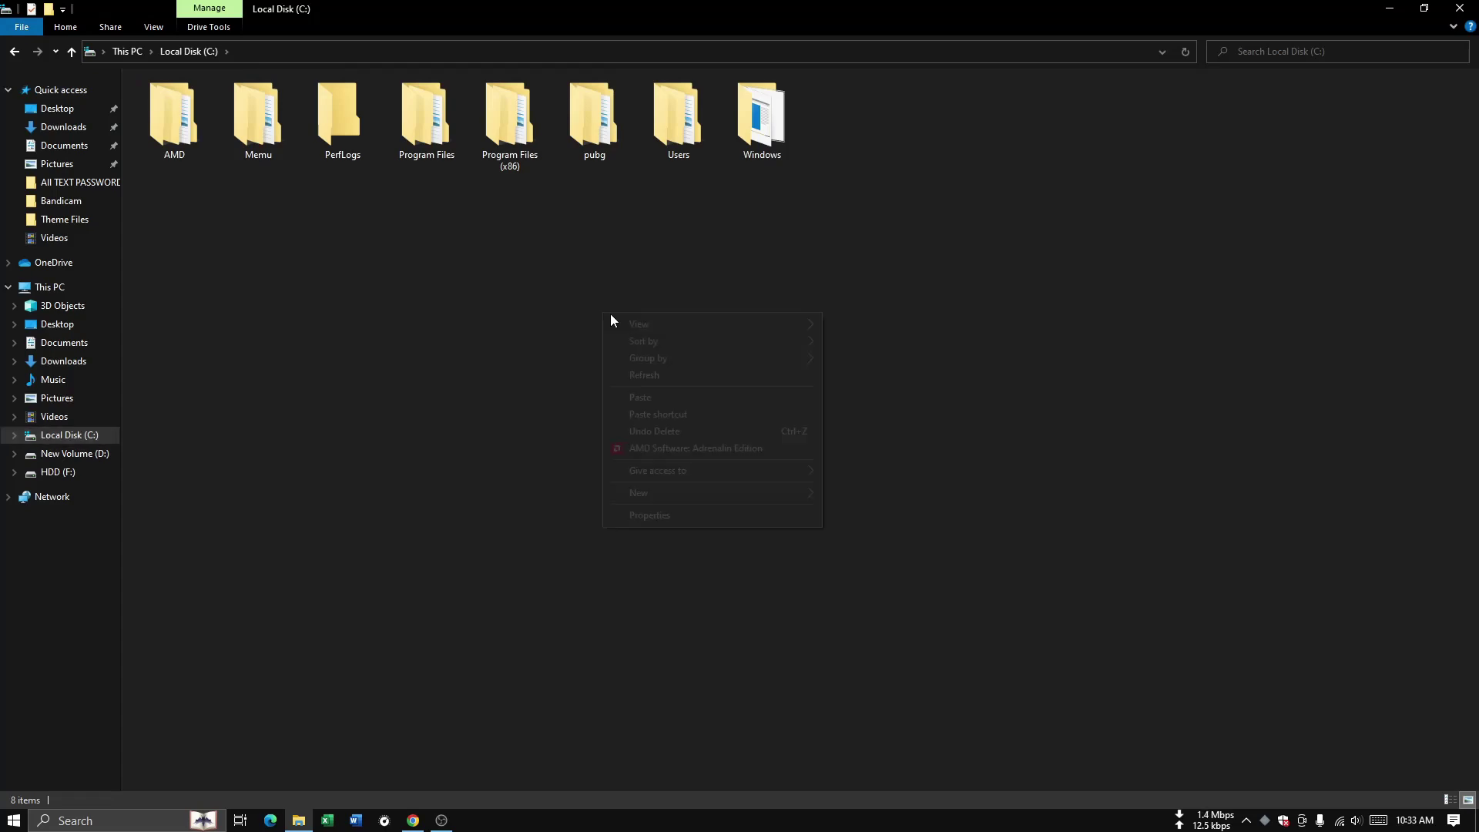
click(646, 398)
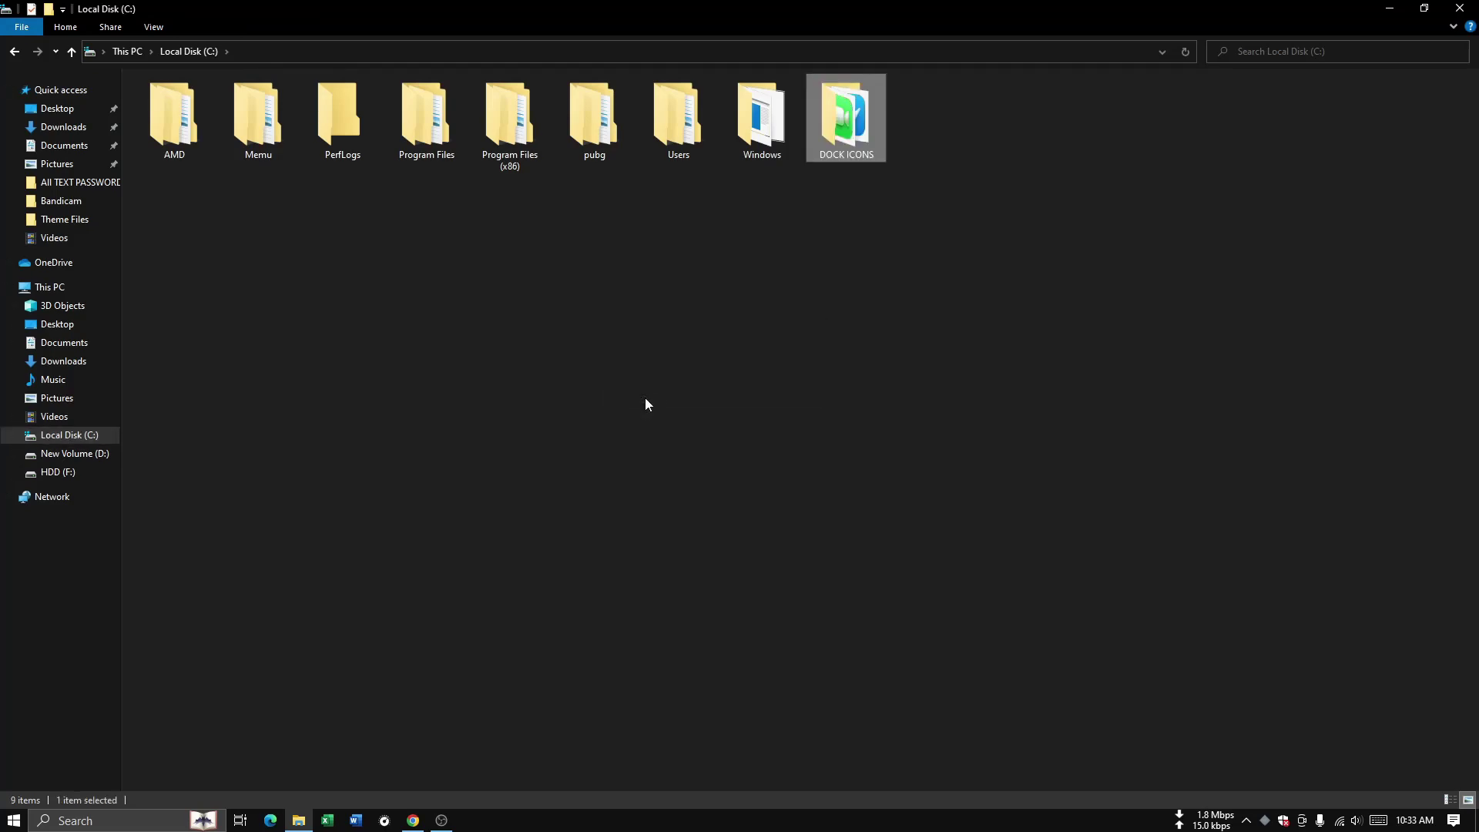
Close the Local Disk (C:) window and restore the Nexus settings from the wsbackup file in the extracted MacOs Customization Dock folder.
click(639, 414)
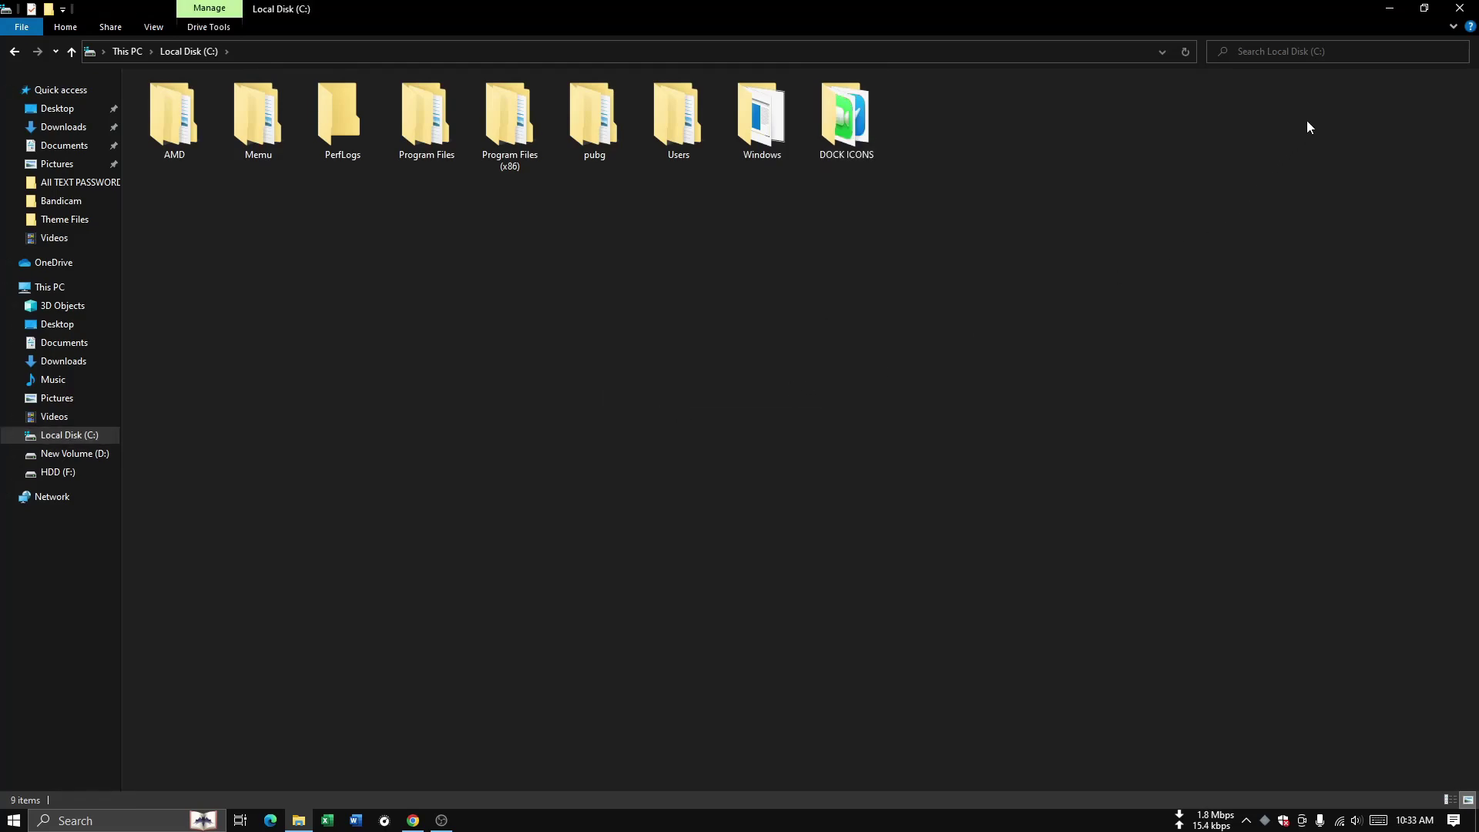
click(1459, 8)
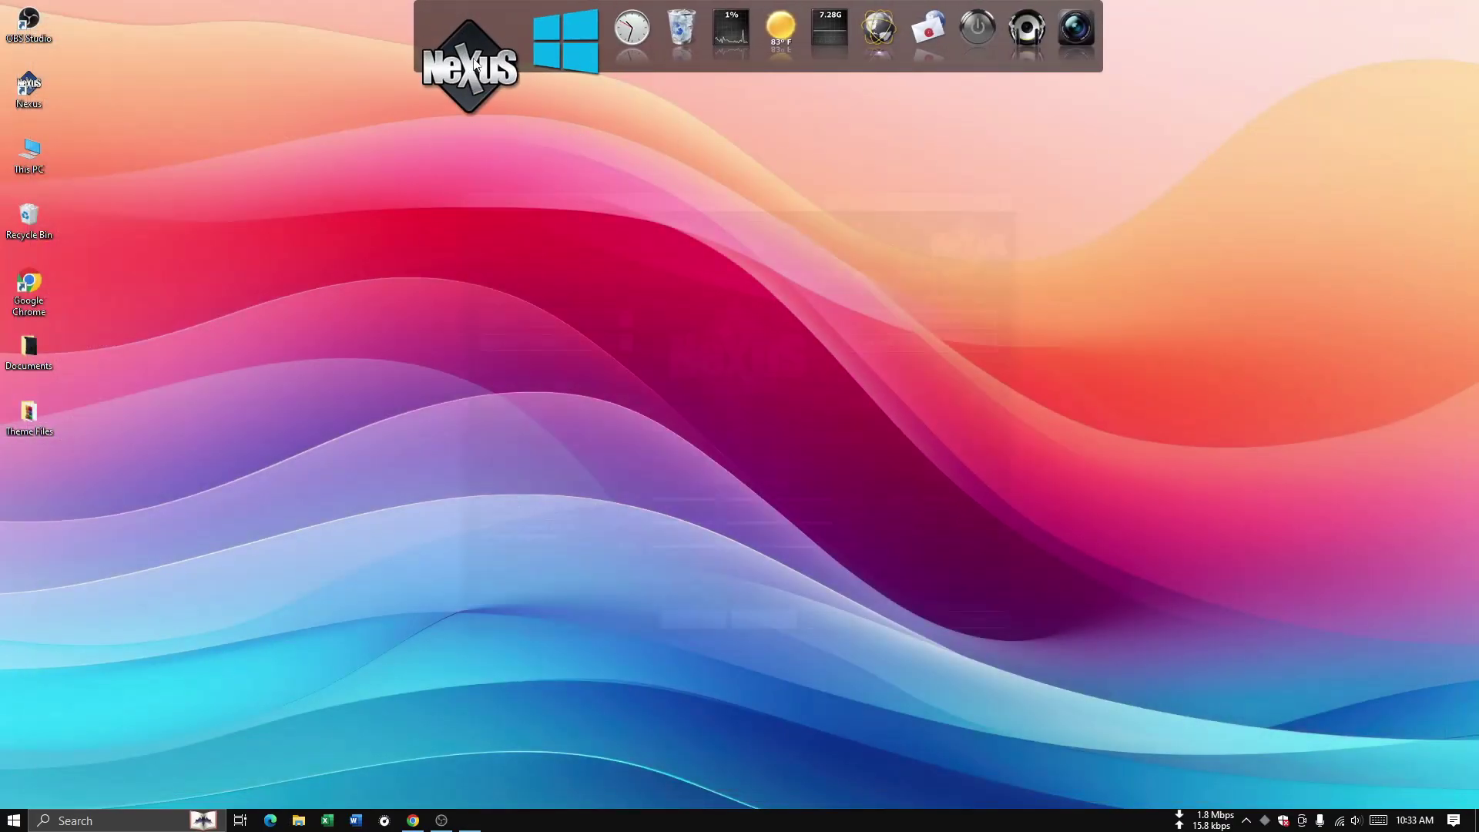
click(929, 269)
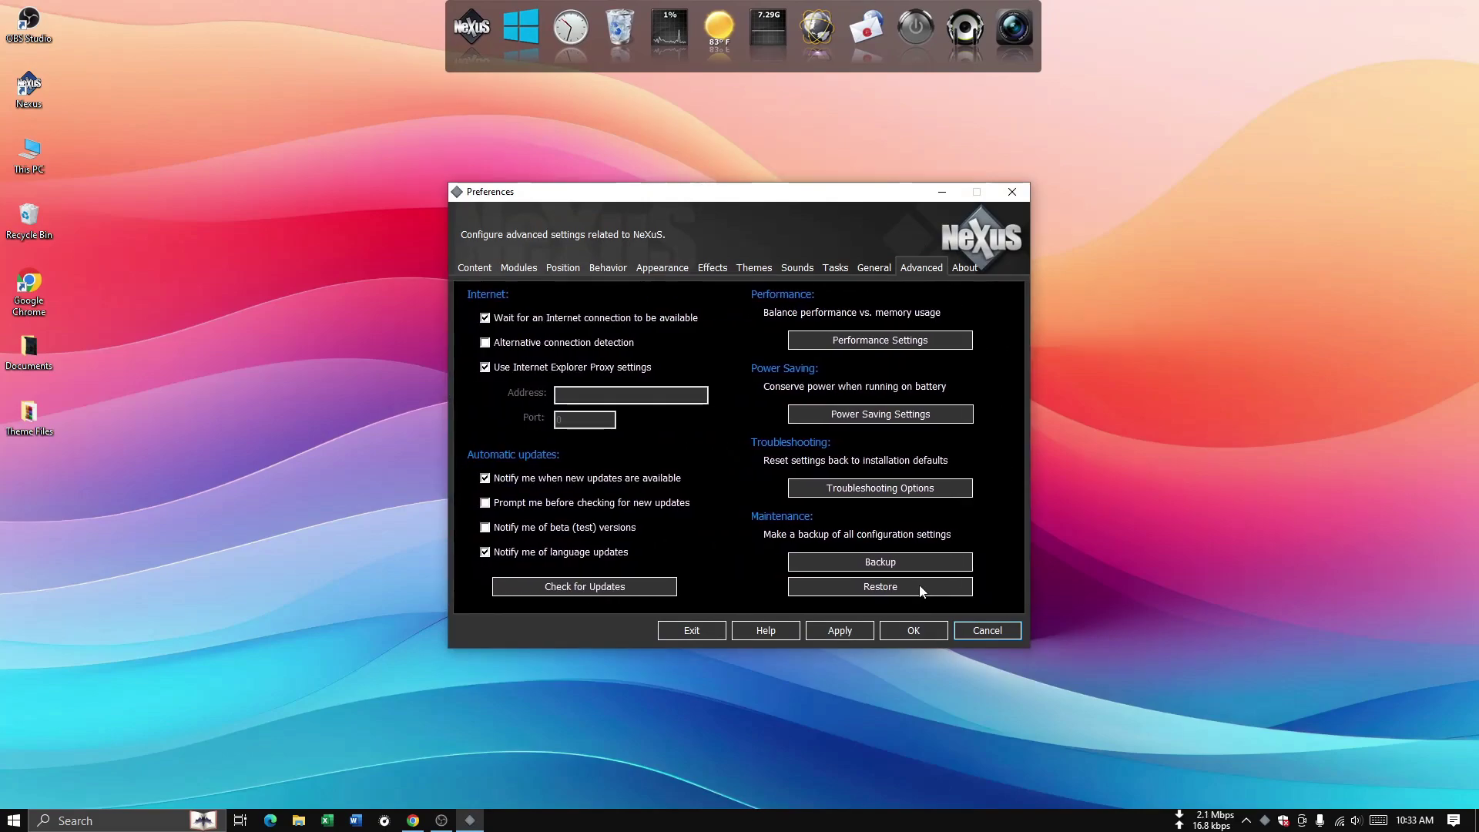
click(881, 586)
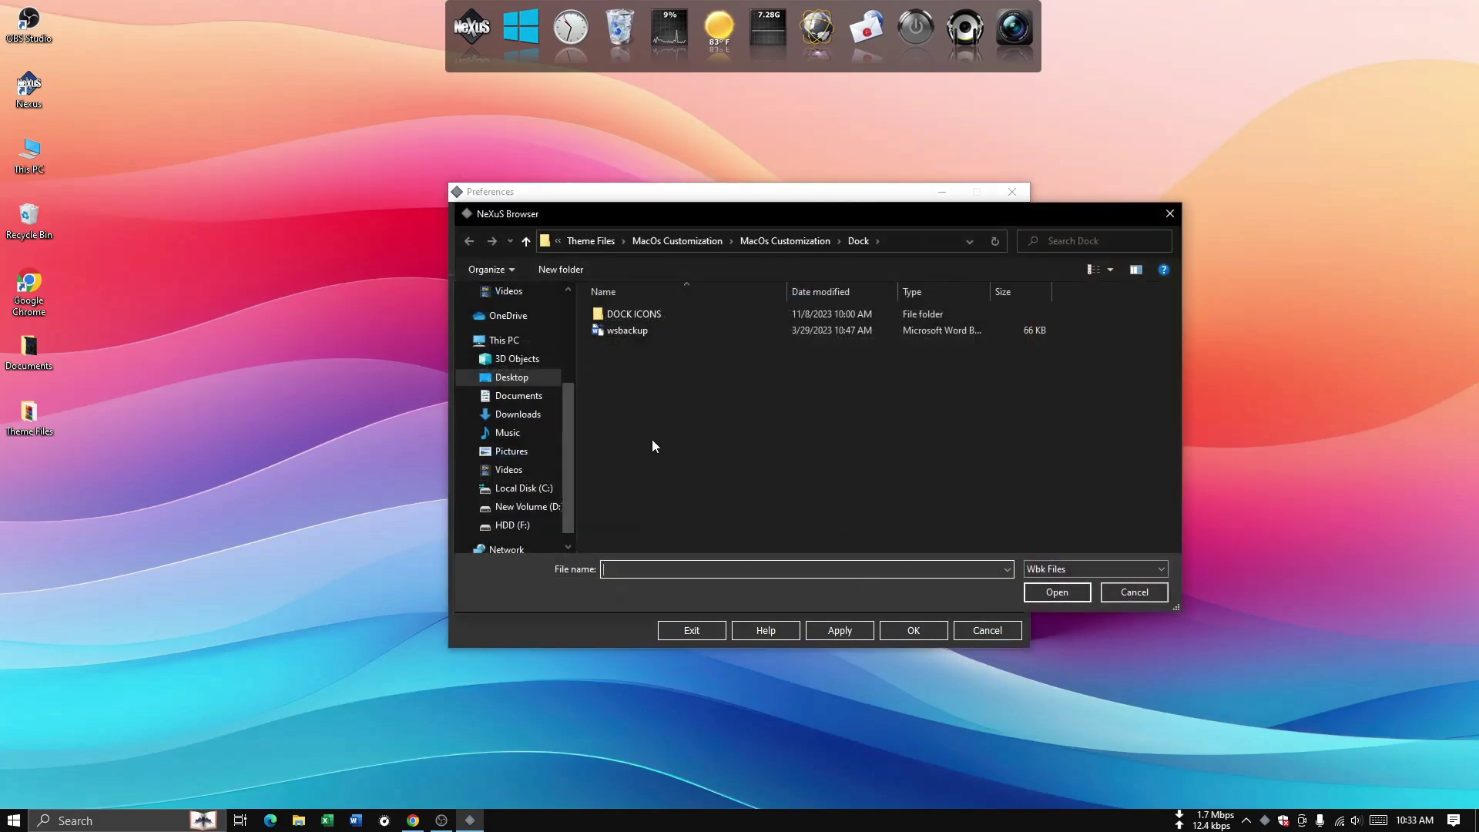
scroll(523, 330, up, 3)
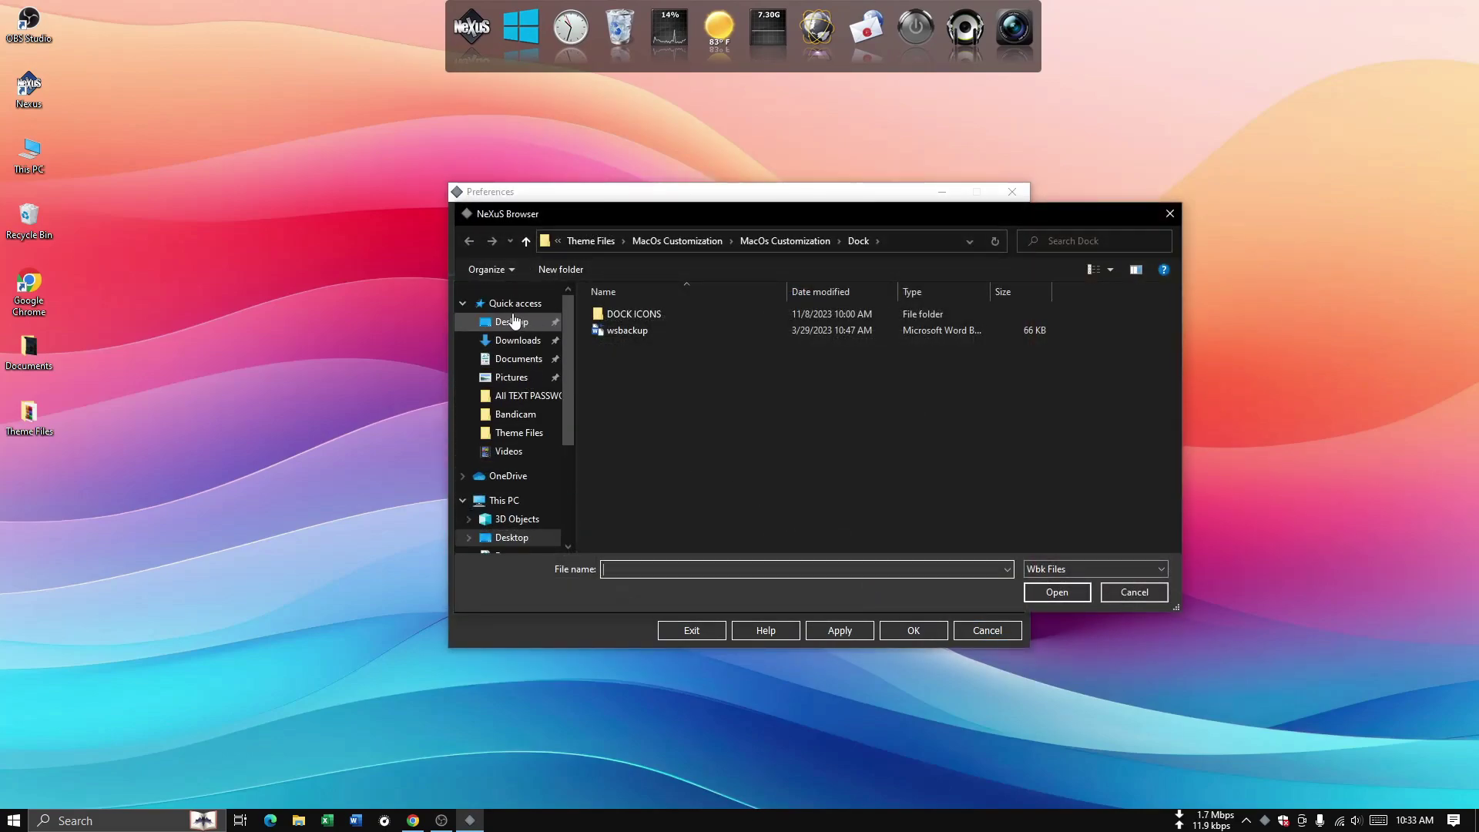
click(512, 323)
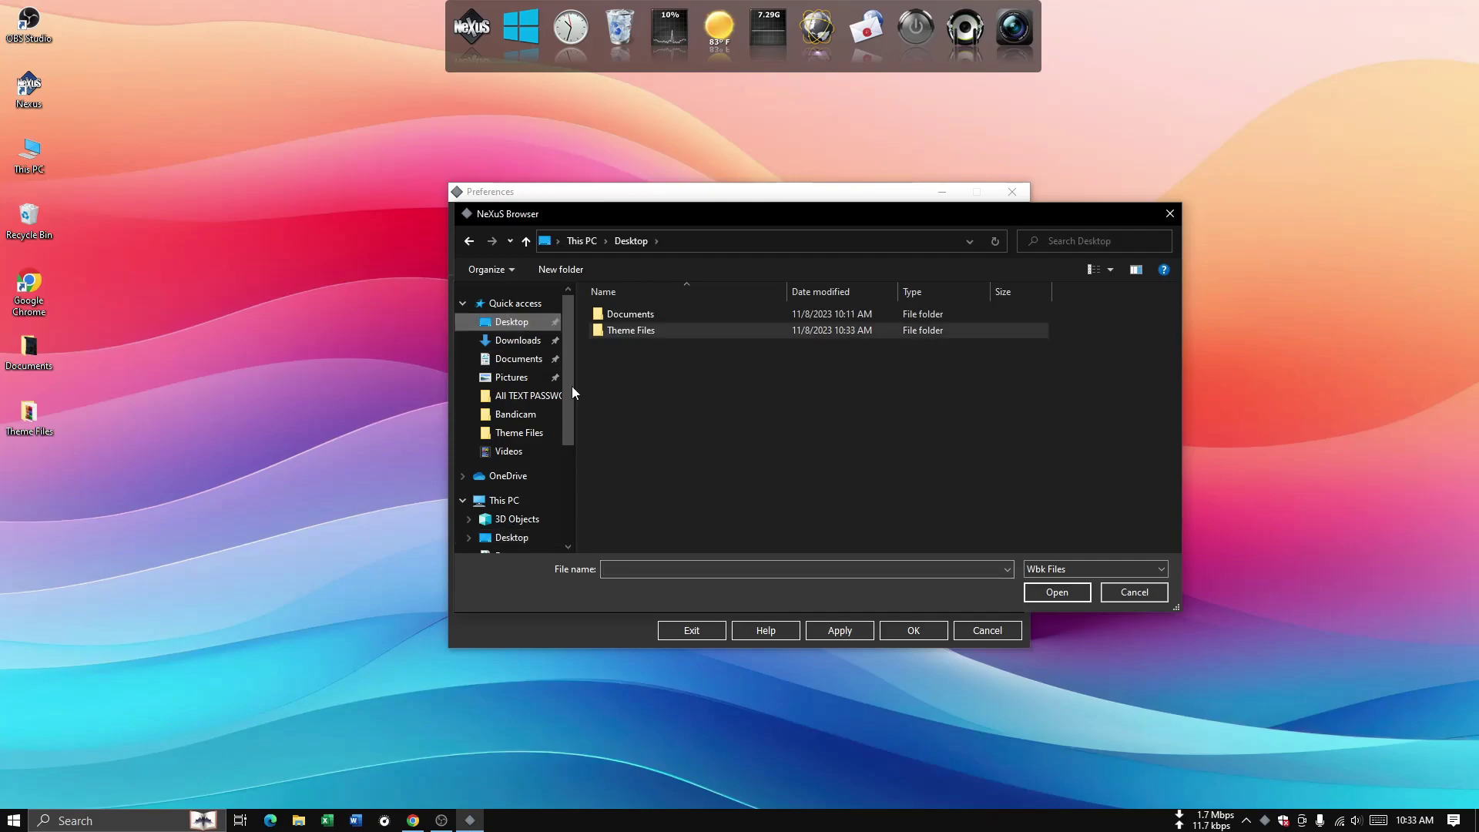
double_click(635, 330)
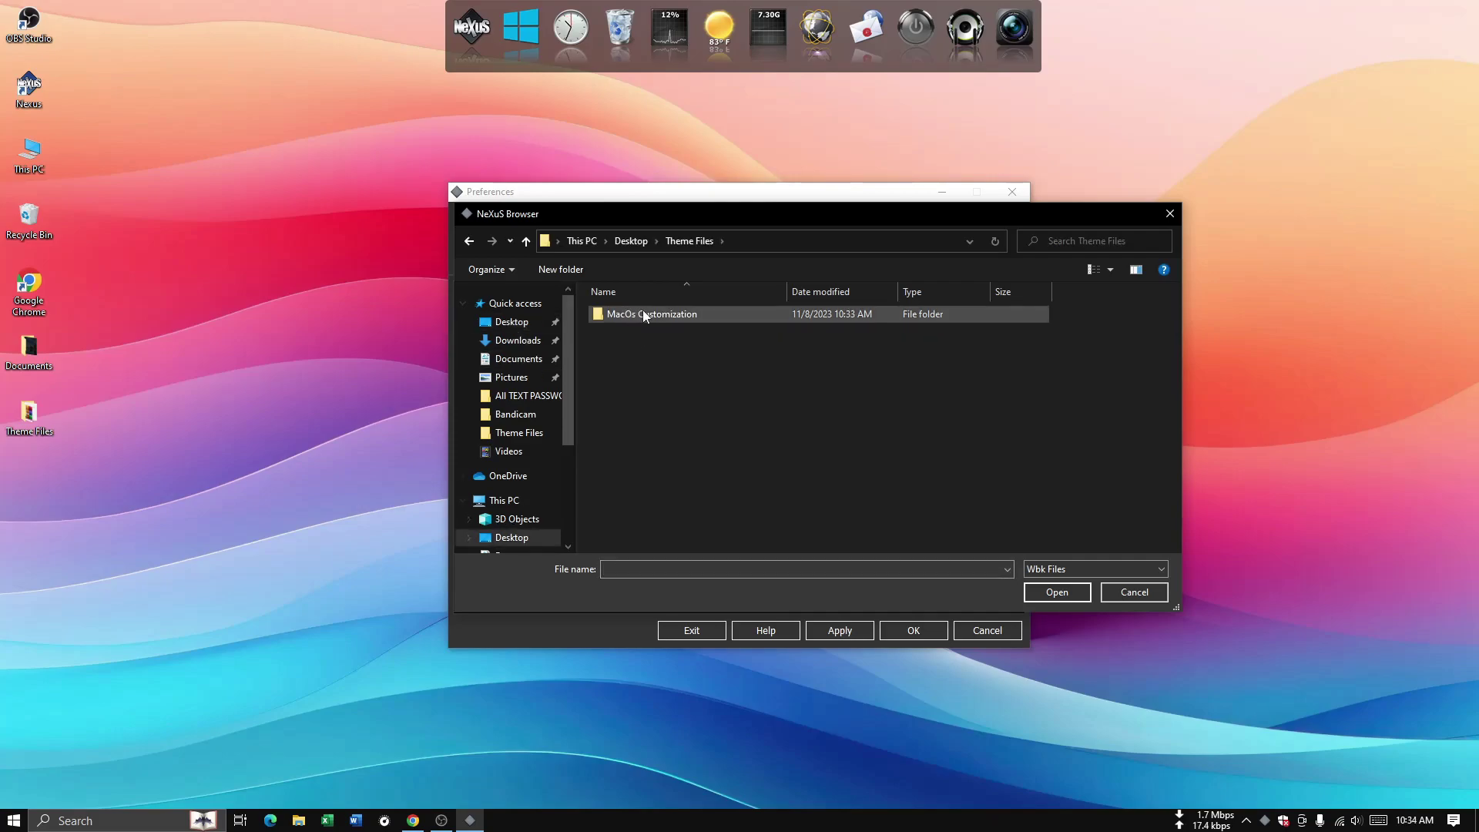
double_click(644, 313)
double_click(641, 316)
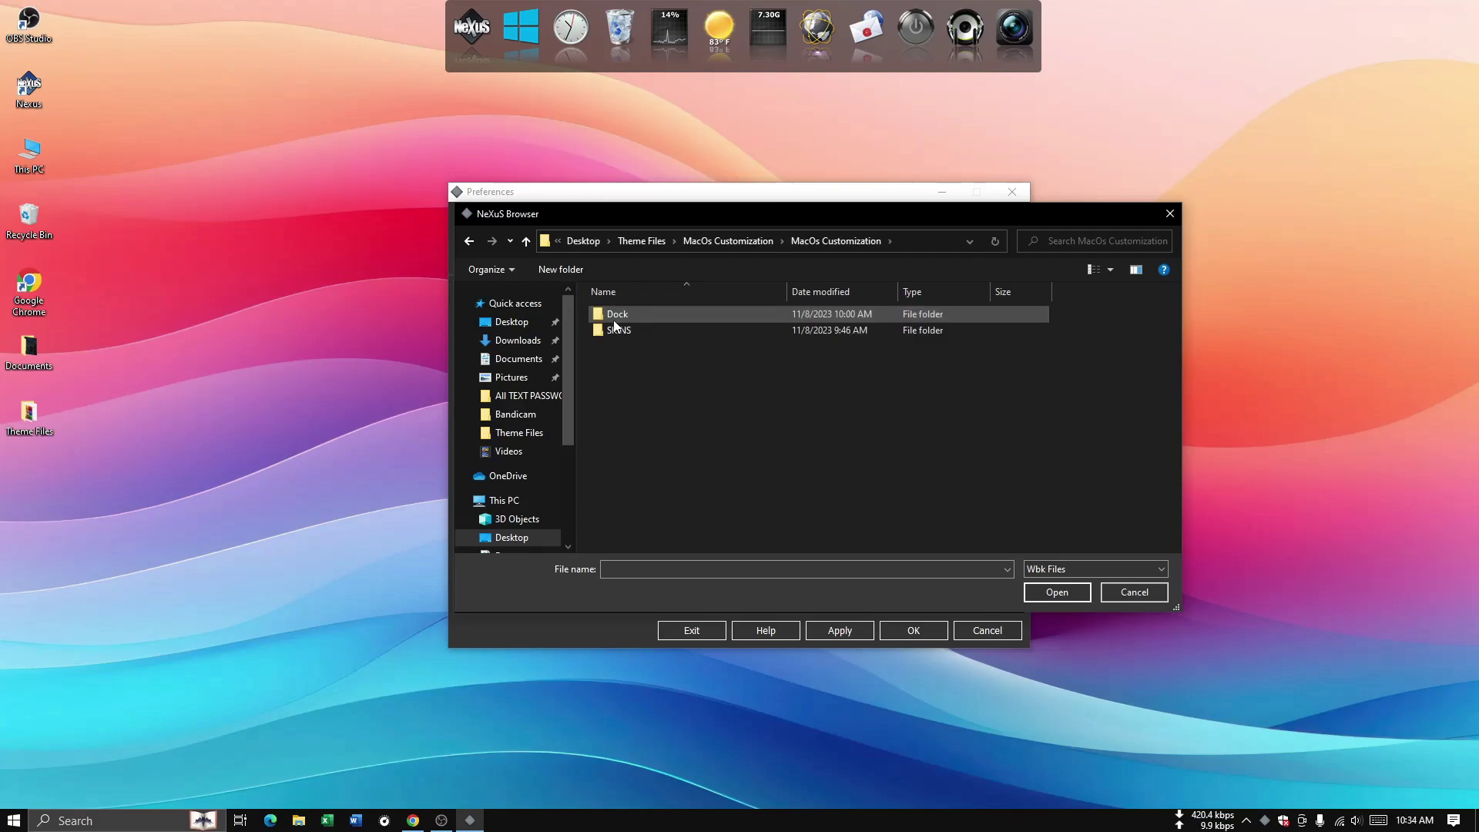
double_click(617, 315)
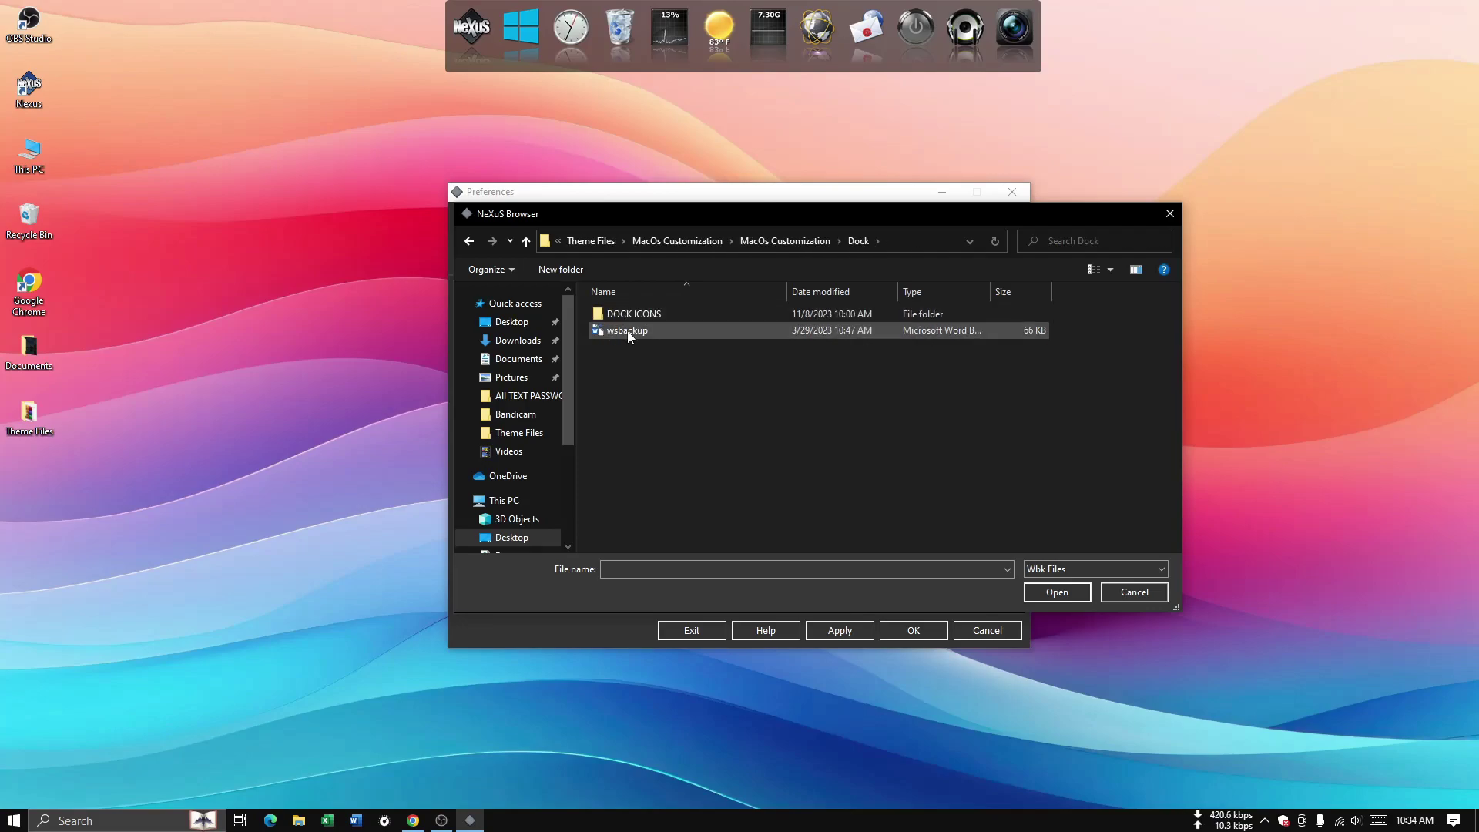
double_click(632, 331)
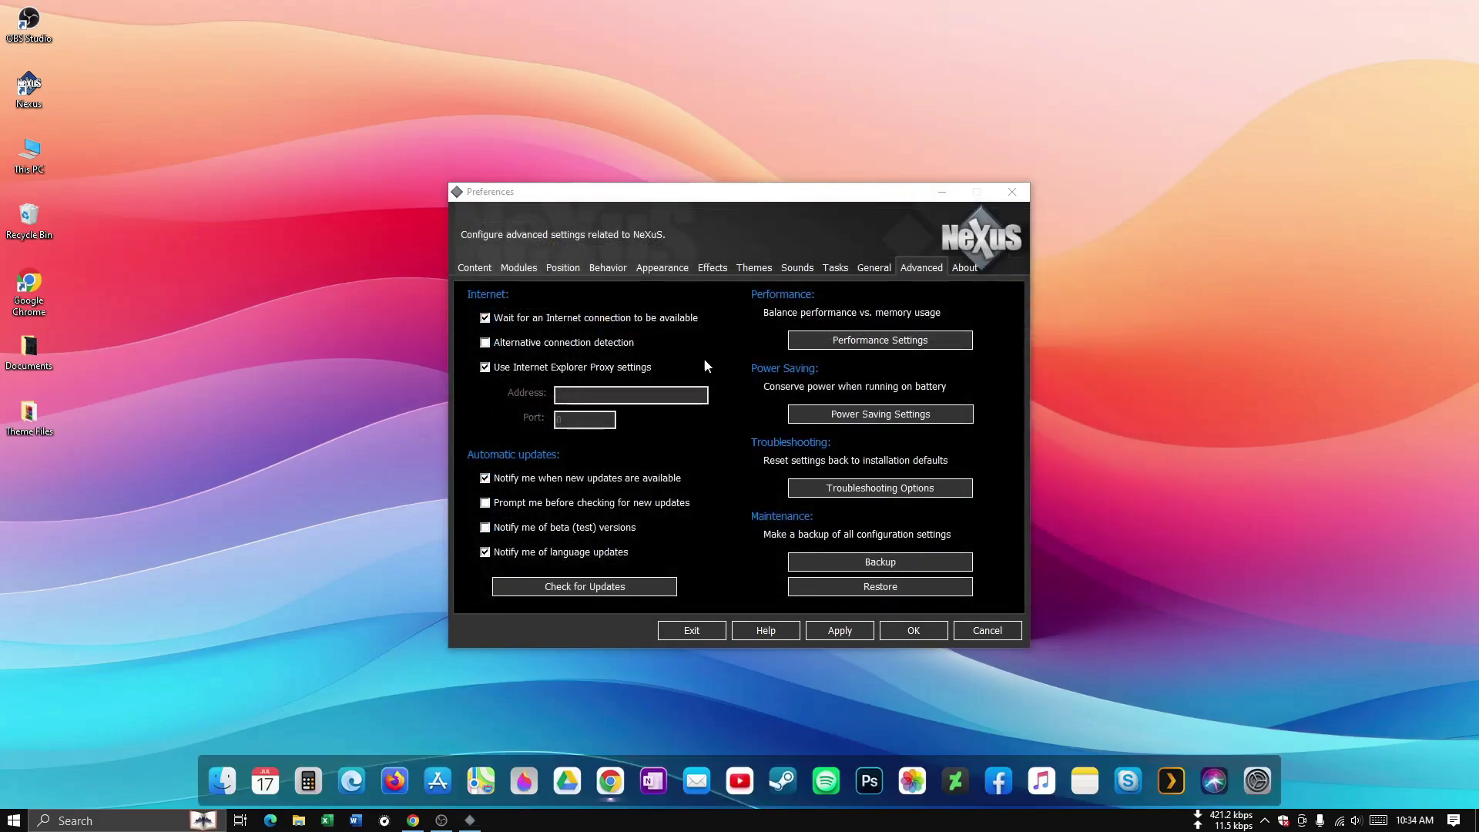
click(911, 630)
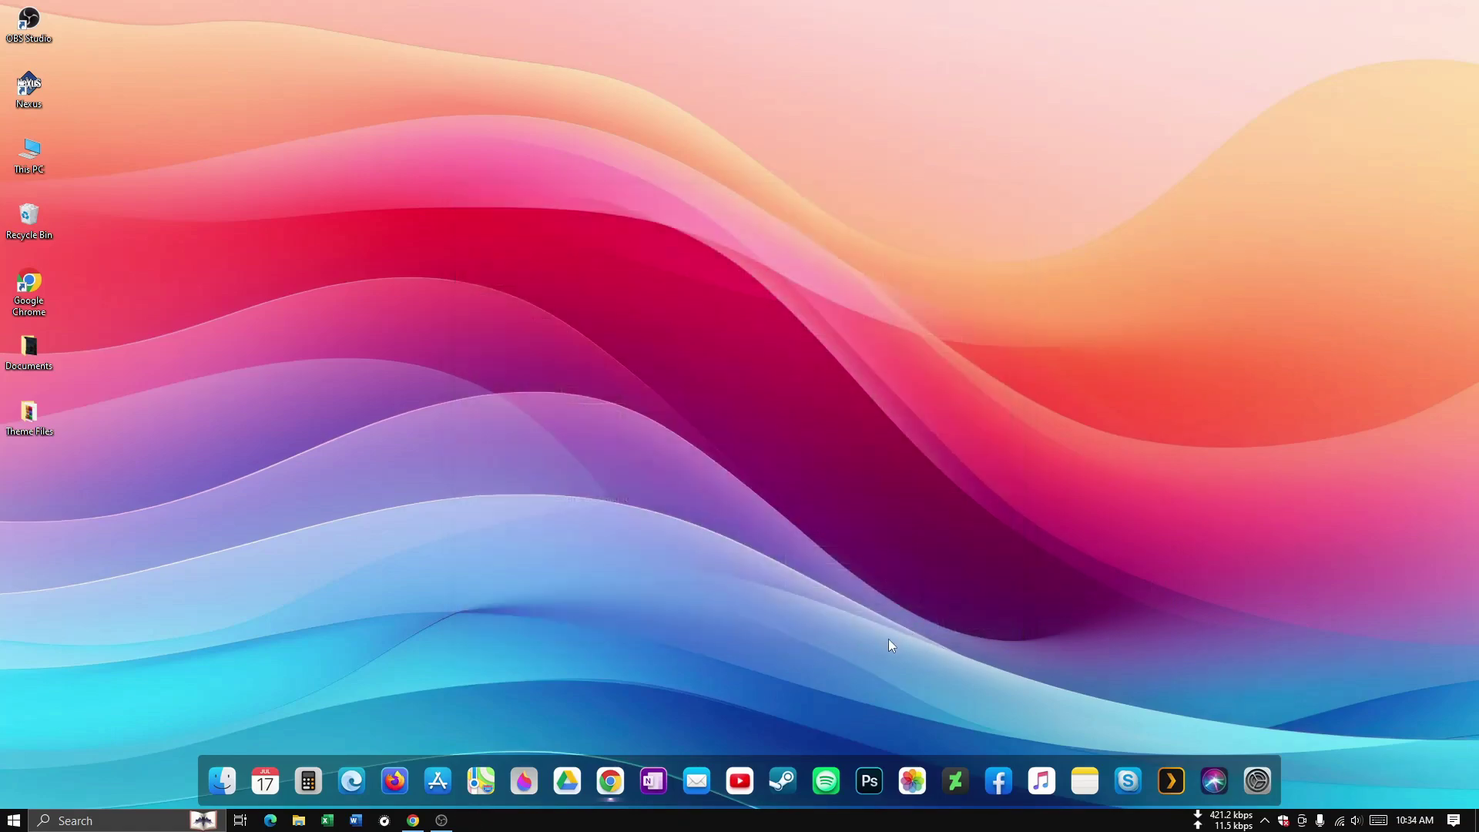
Turn on automatic hiding of the Windows taskbar in desktop mode and close the settings.
right_click(755, 826)
click(809, 803)
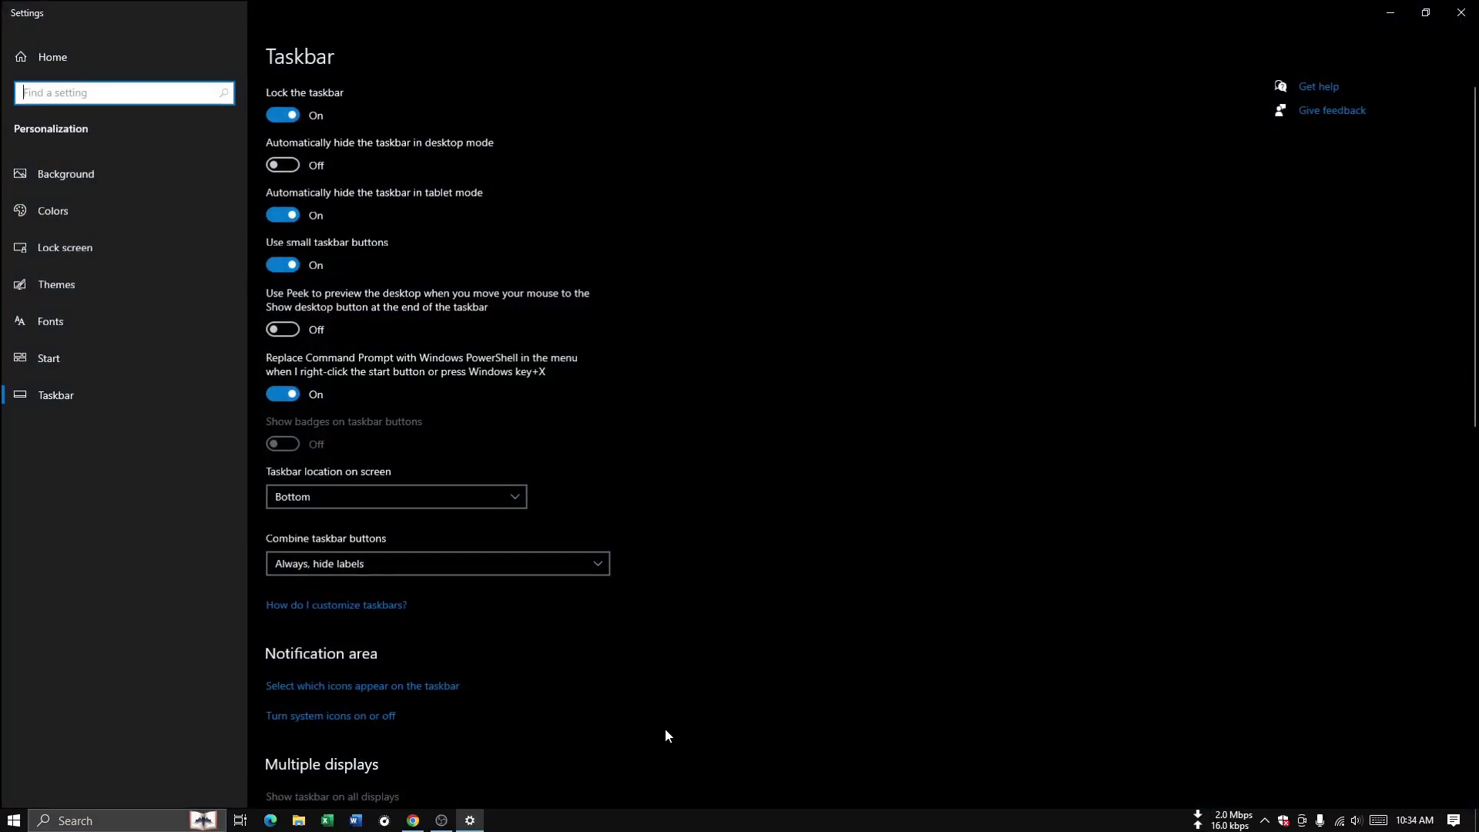
click(295, 166)
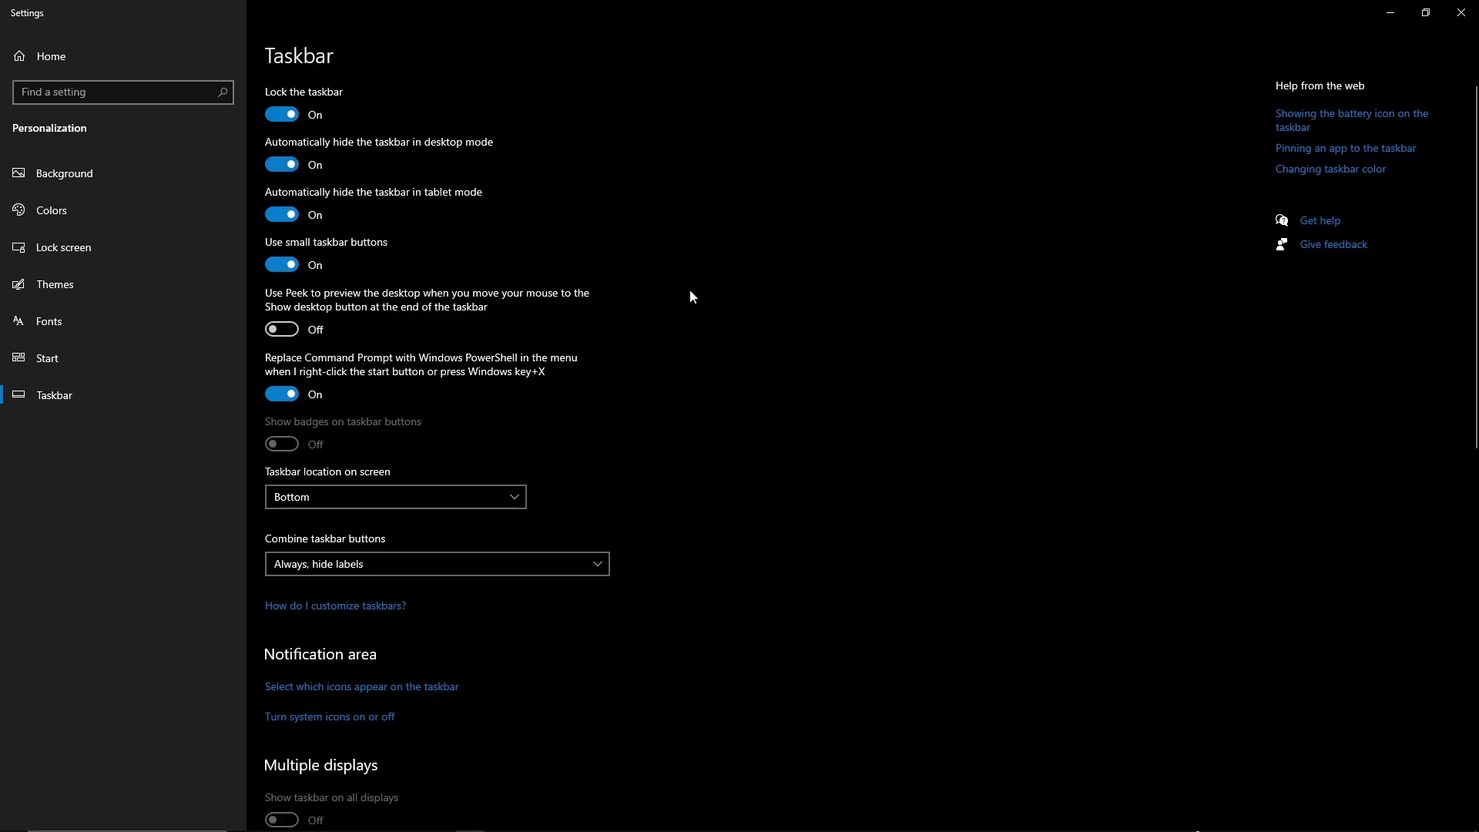
click(1462, 12)
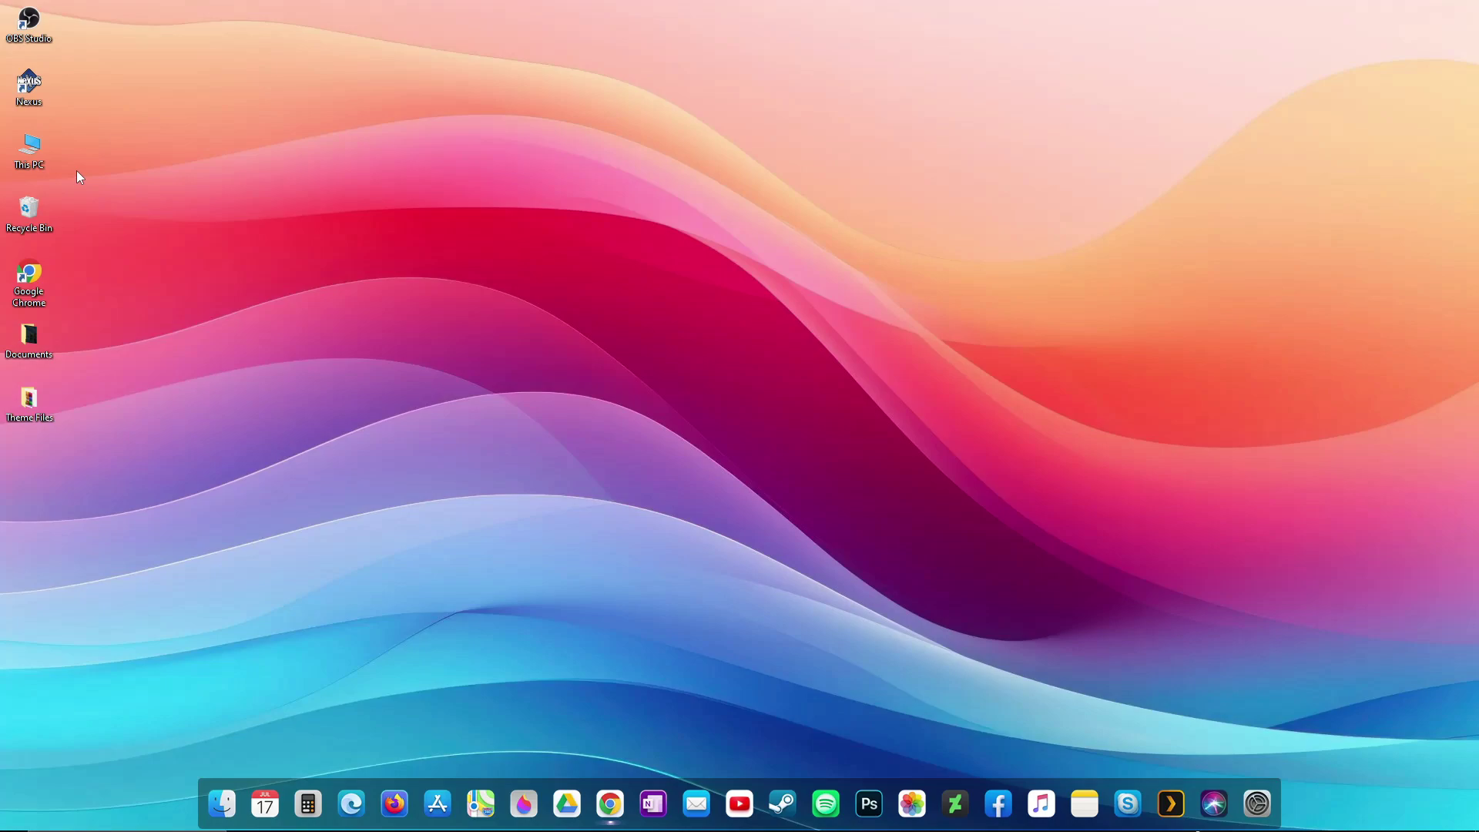
Install Rainmeter from Rainmeter-4.5.18 in the Theme Files folder using the standard installation.
double_click(35, 404)
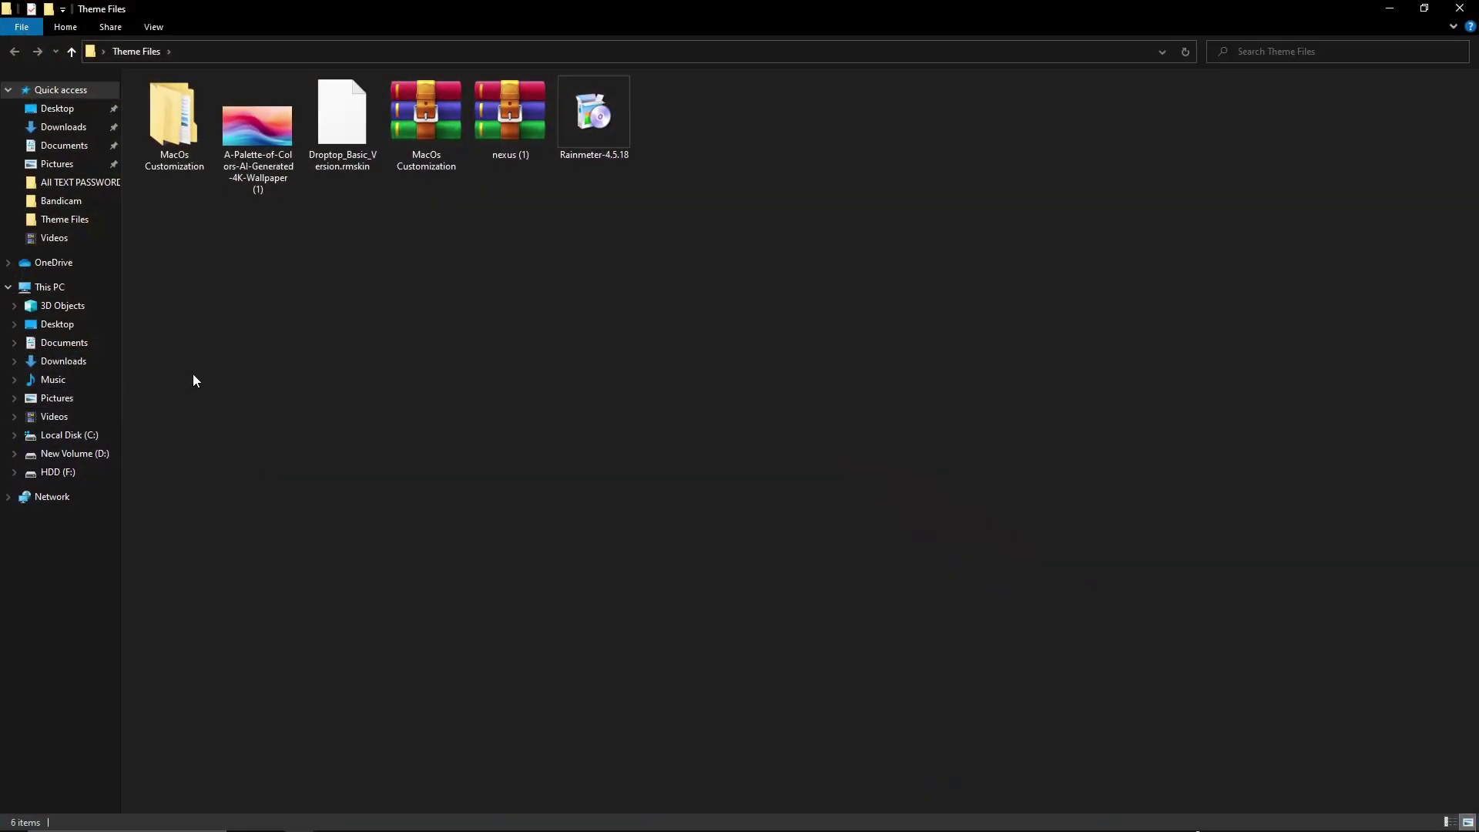
double_click(590, 119)
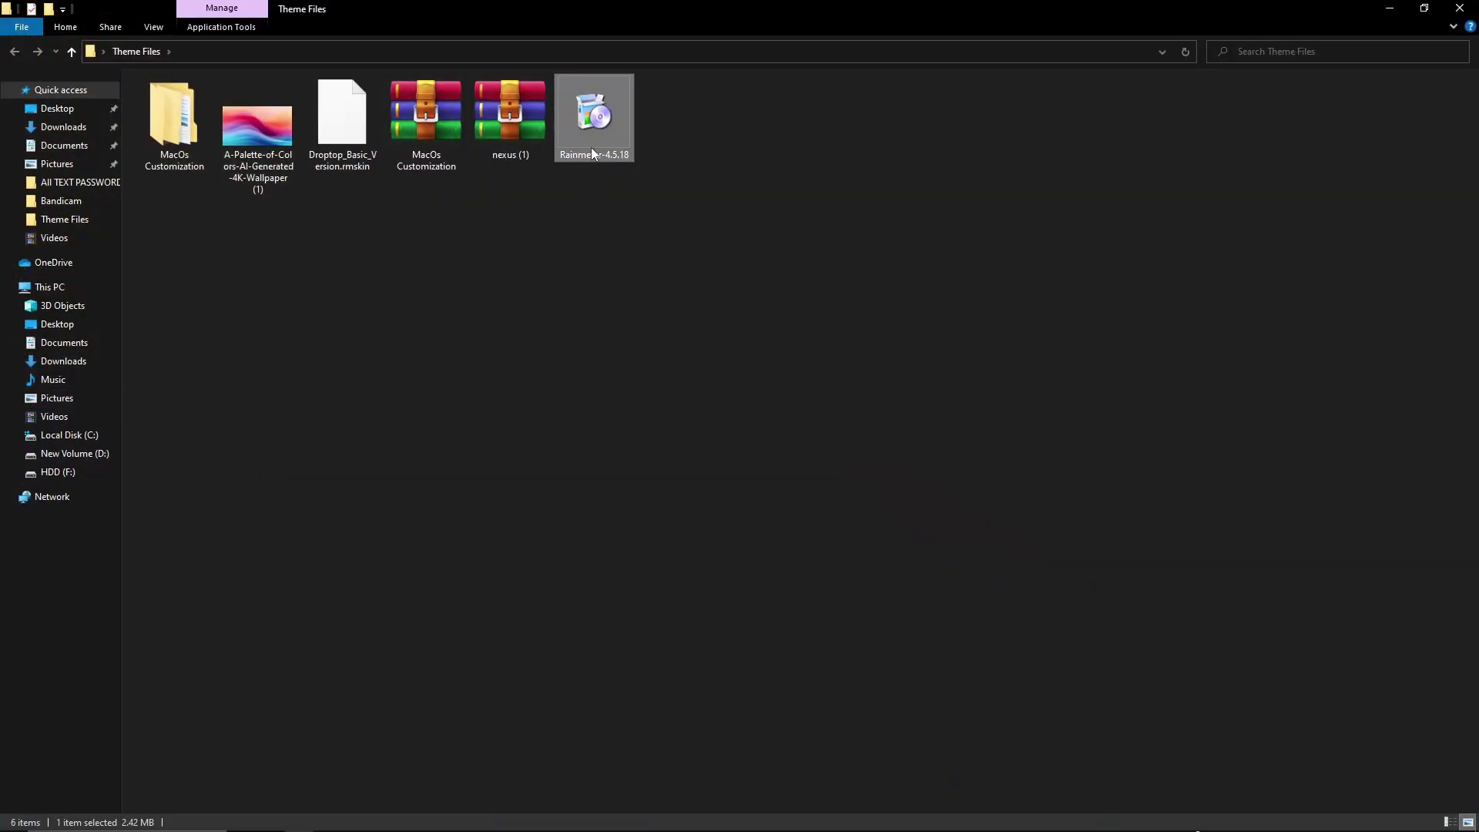
click(743, 459)
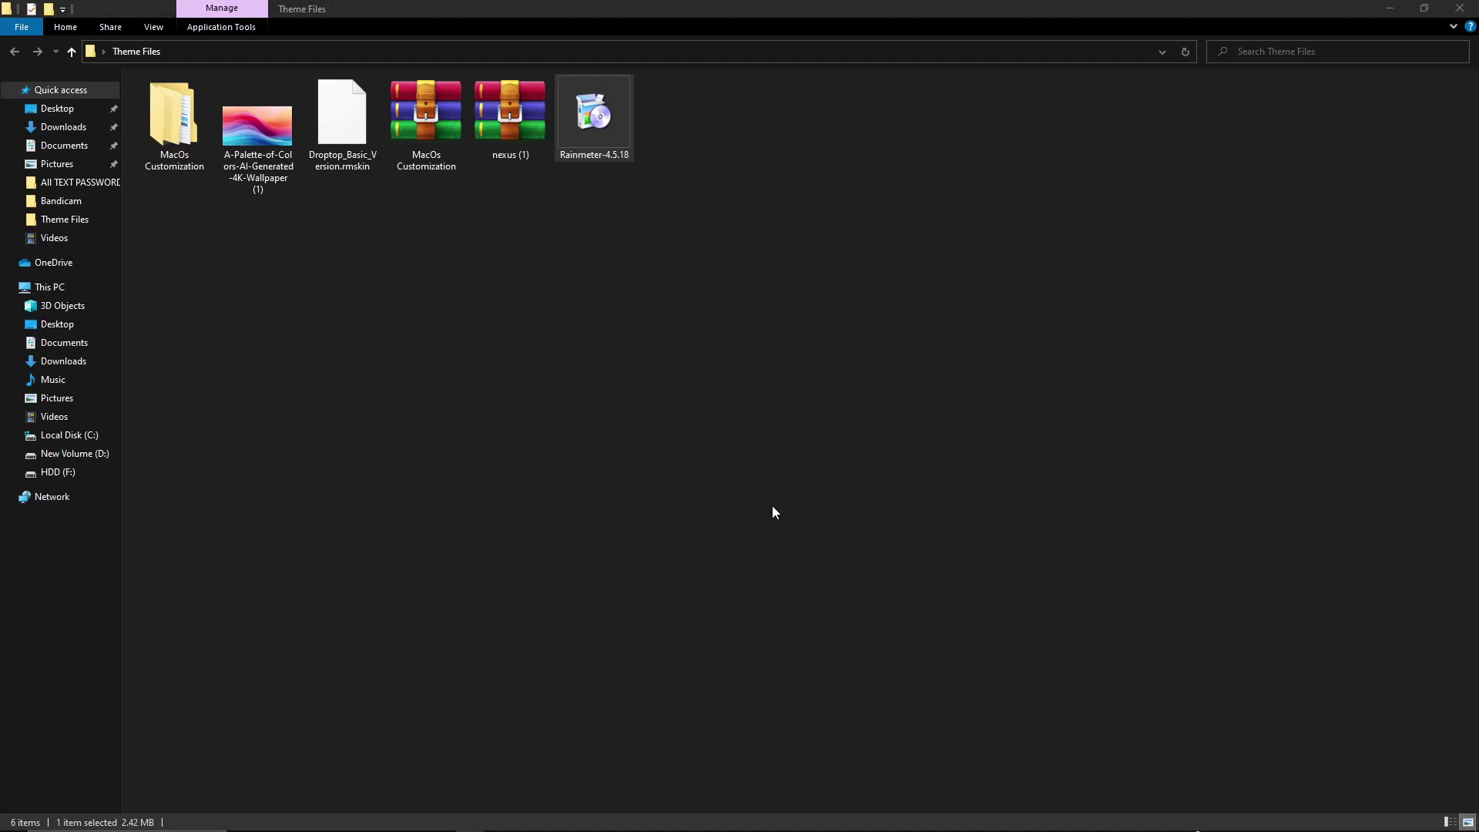
drag(802, 7, 562, 458)
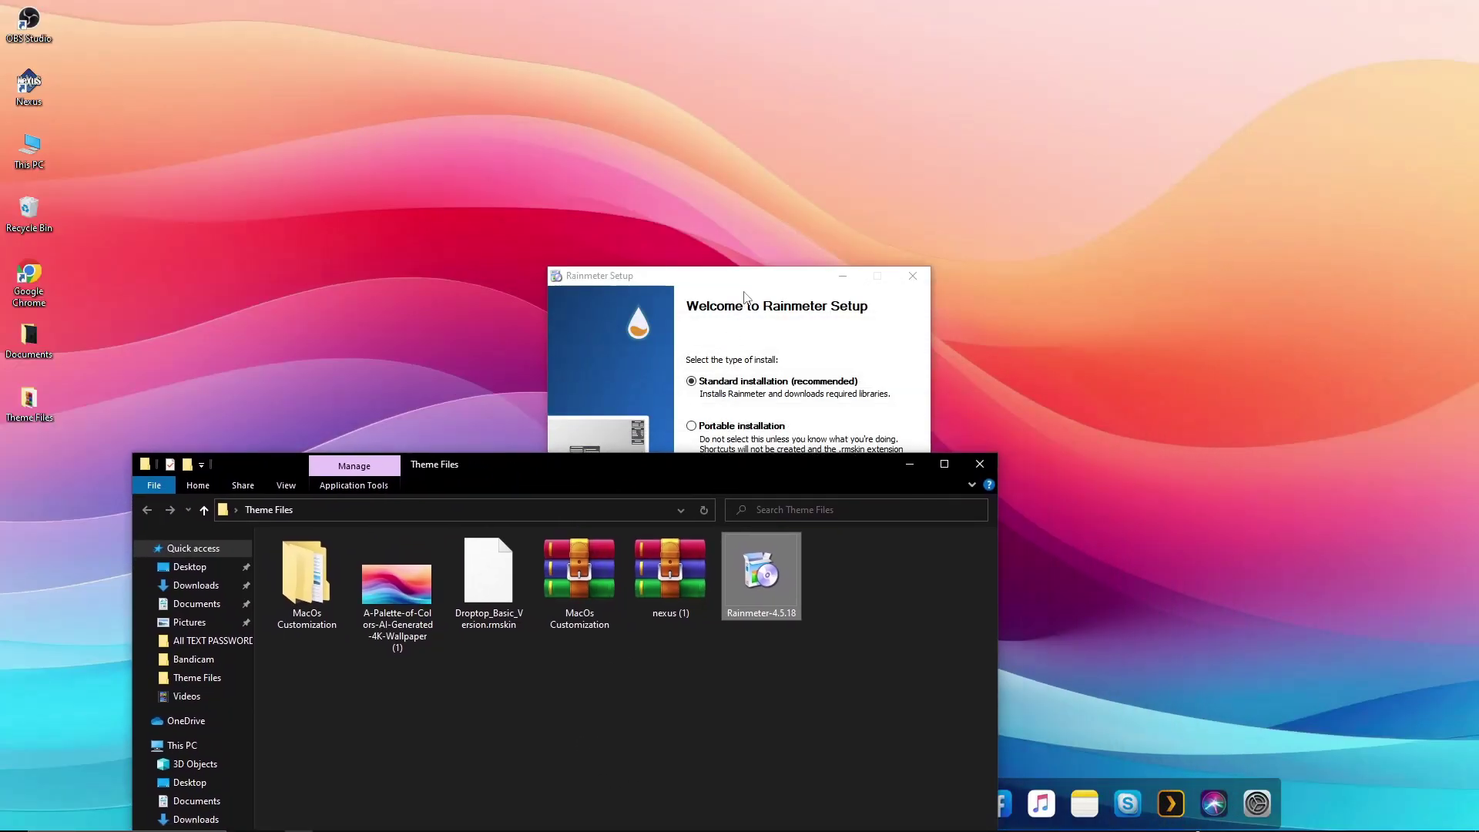
click(748, 301)
click(830, 546)
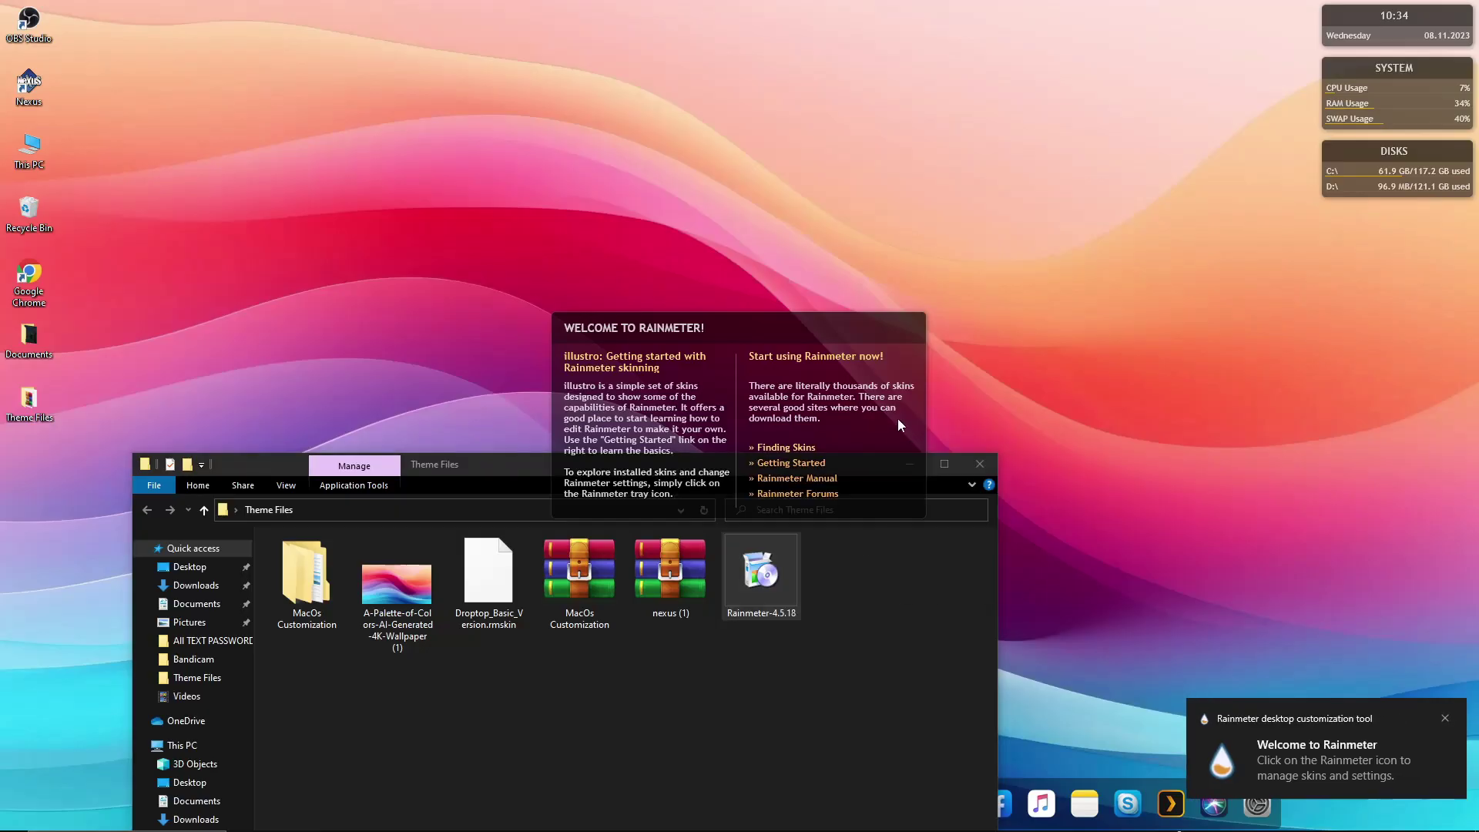
Unload the default illustro welcome, disks, system and clock skins from the desktop.
right_click(898, 418)
click(948, 591)
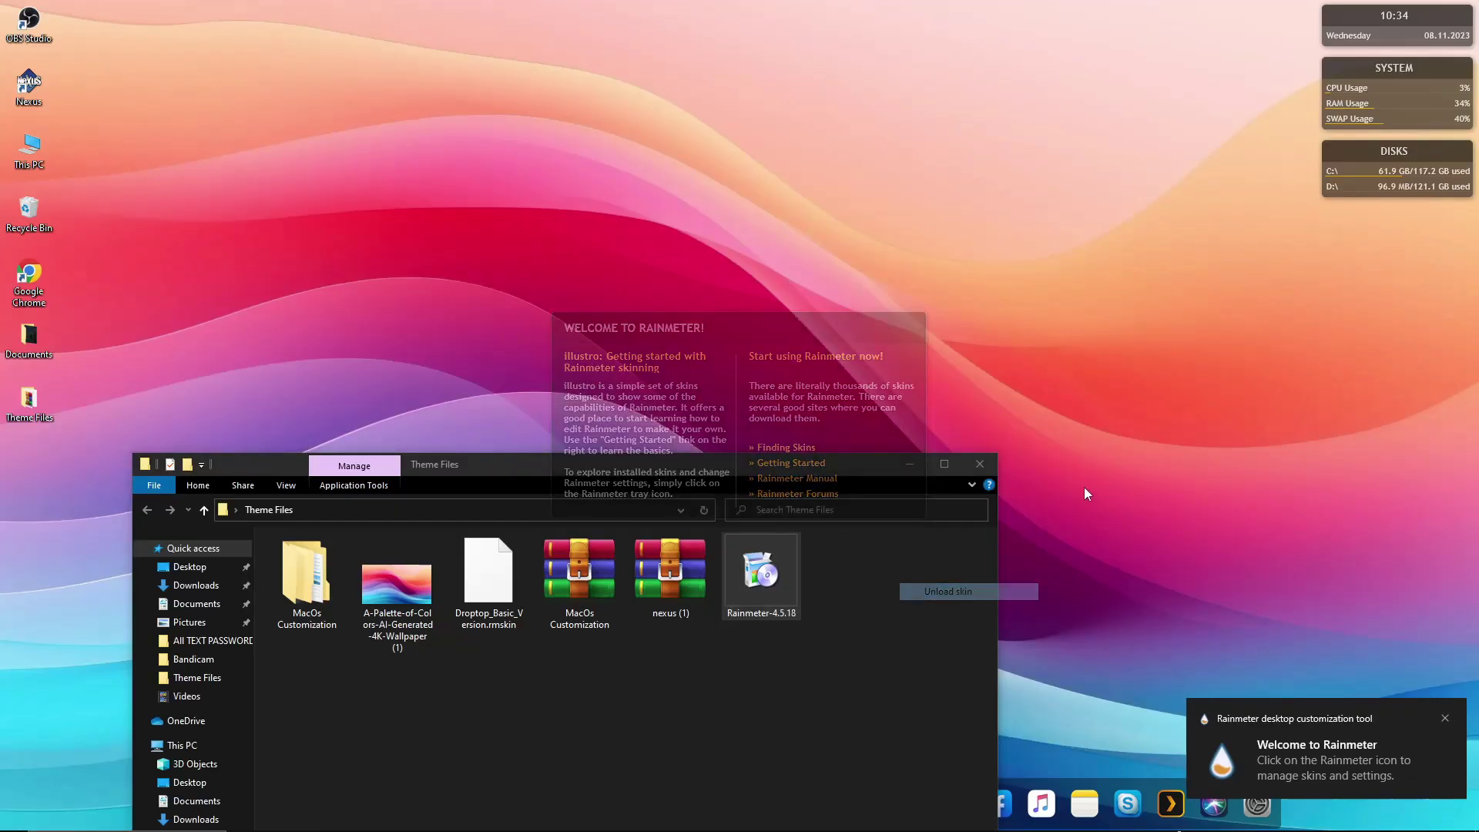
right_click(1348, 189)
click(1377, 357)
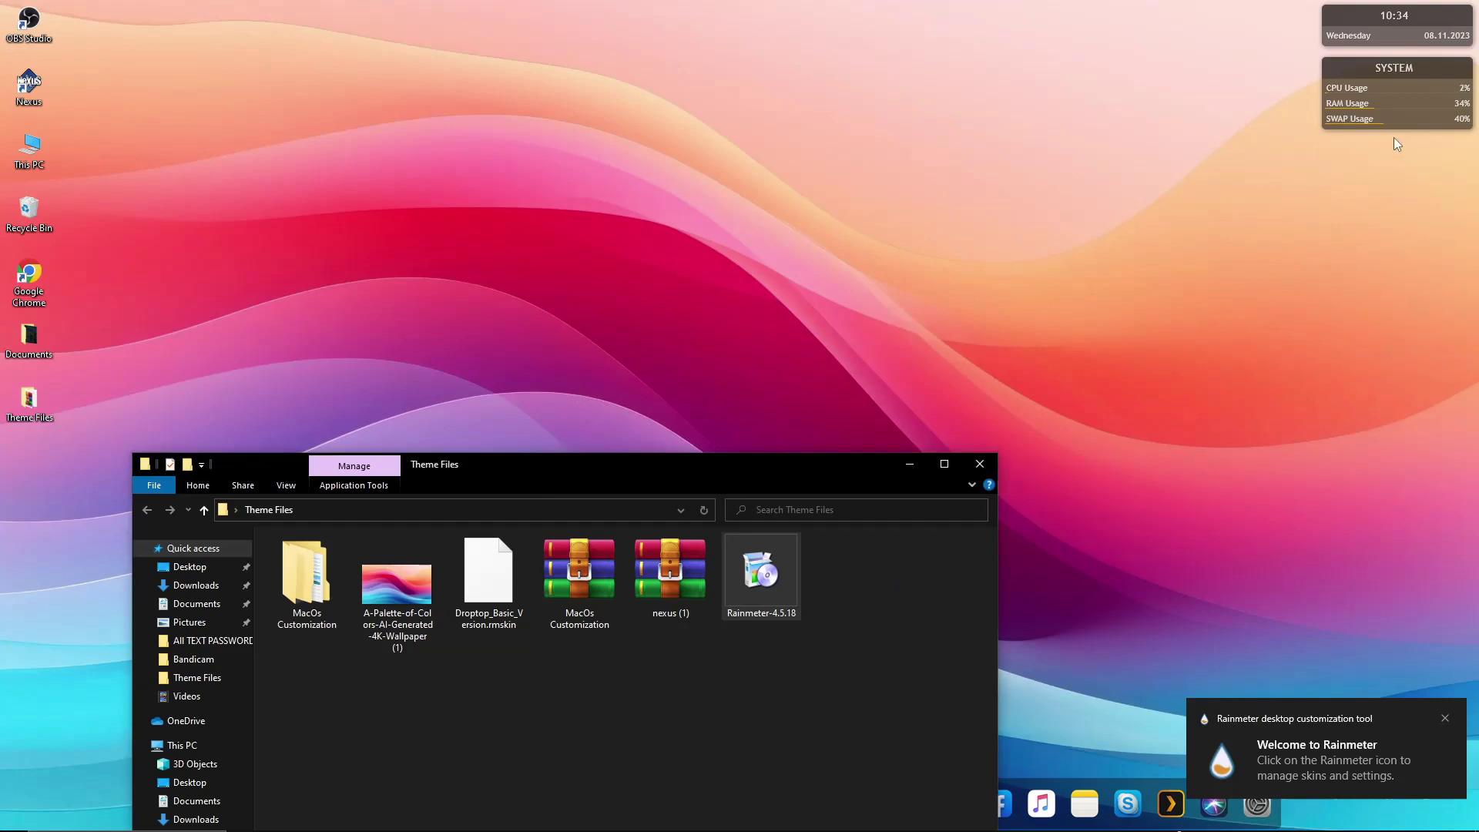
right_click(1394, 116)
click(1412, 283)
right_click(1408, 34)
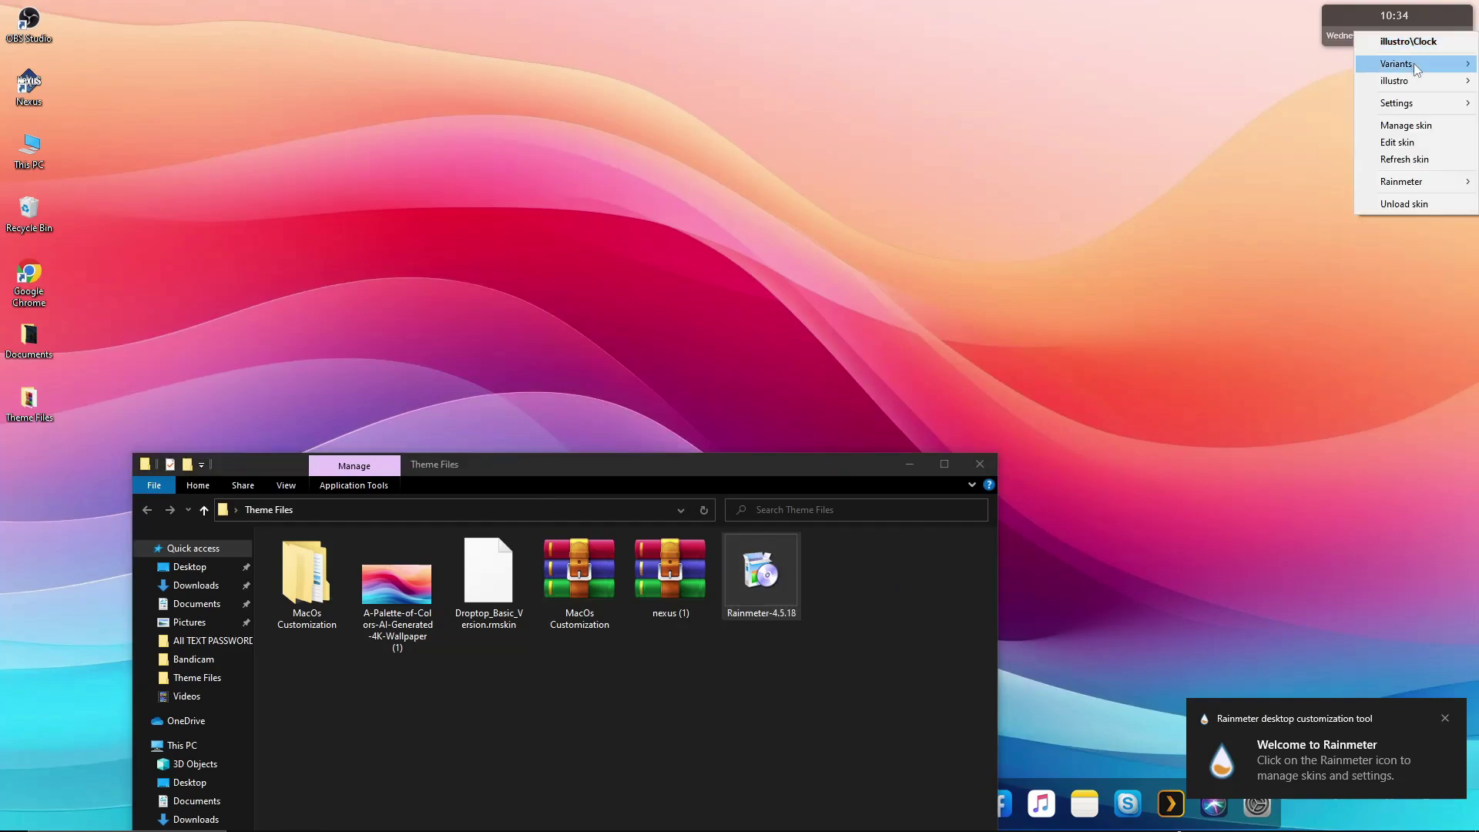
click(1410, 205)
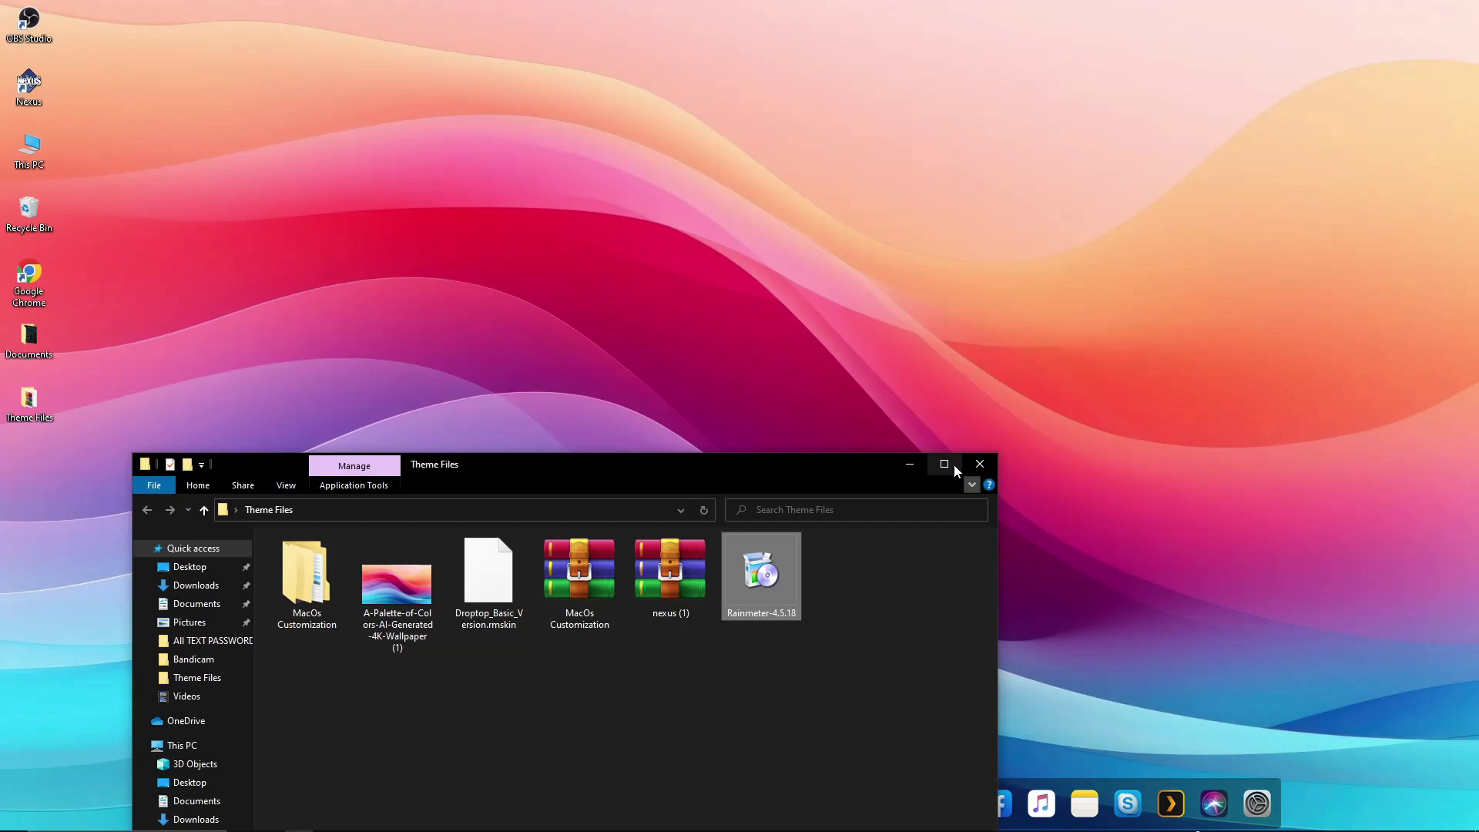
Install the Droptop Four skin from Droptop_Basic_Version.rmskin with all included components and close the Theme Files window.
click(952, 464)
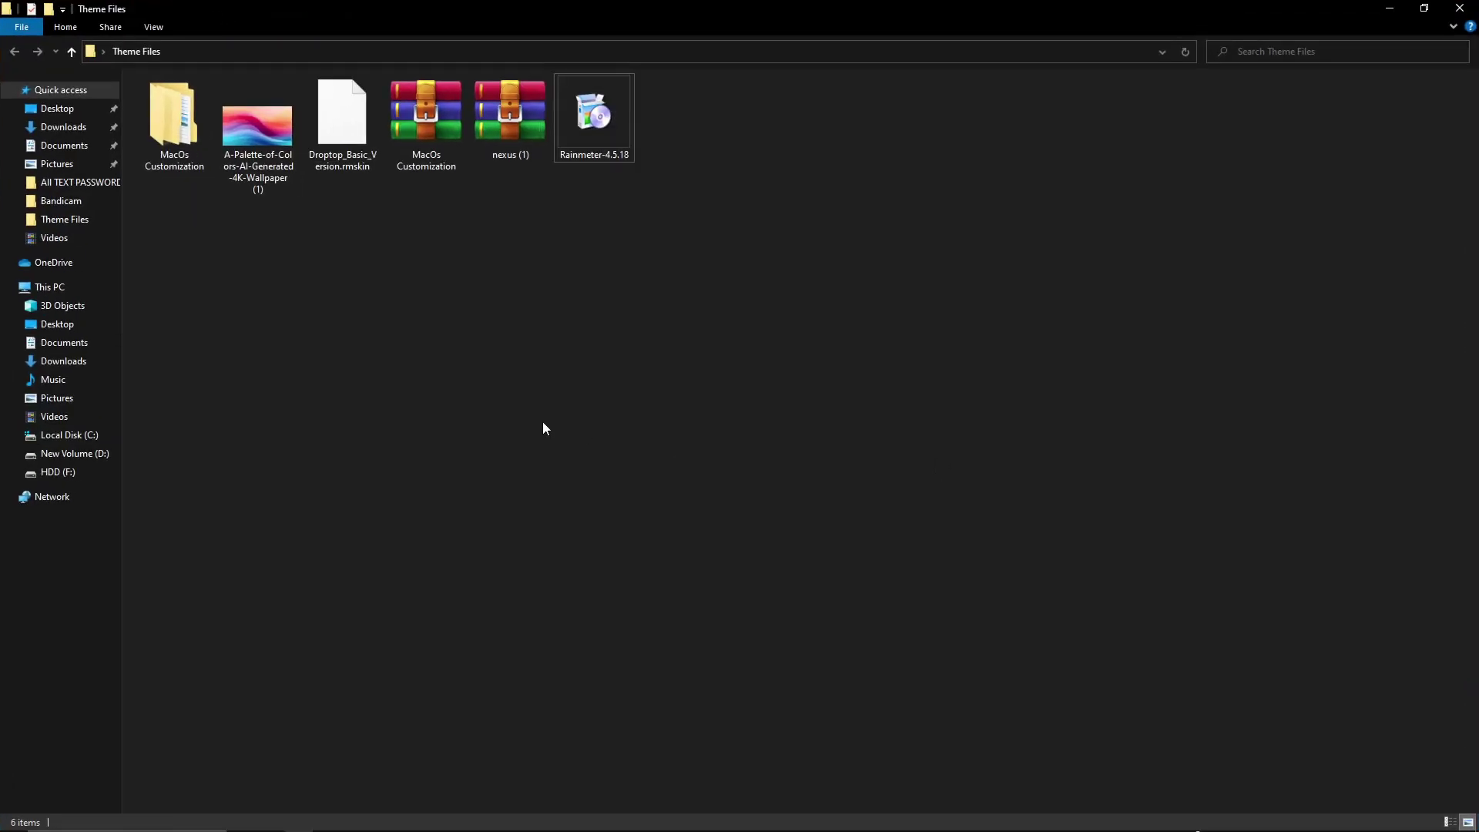
double_click(349, 168)
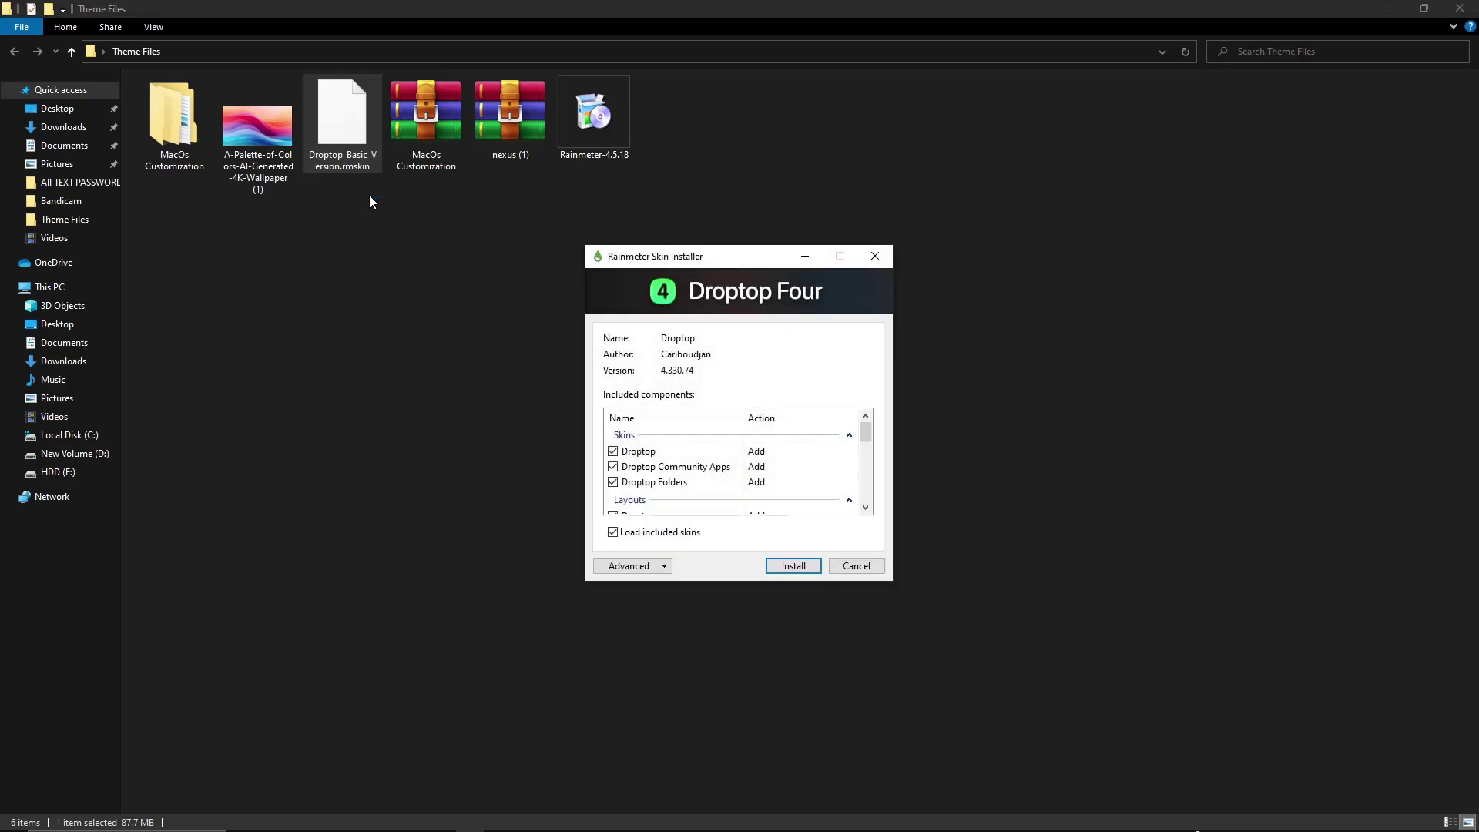
click(793, 565)
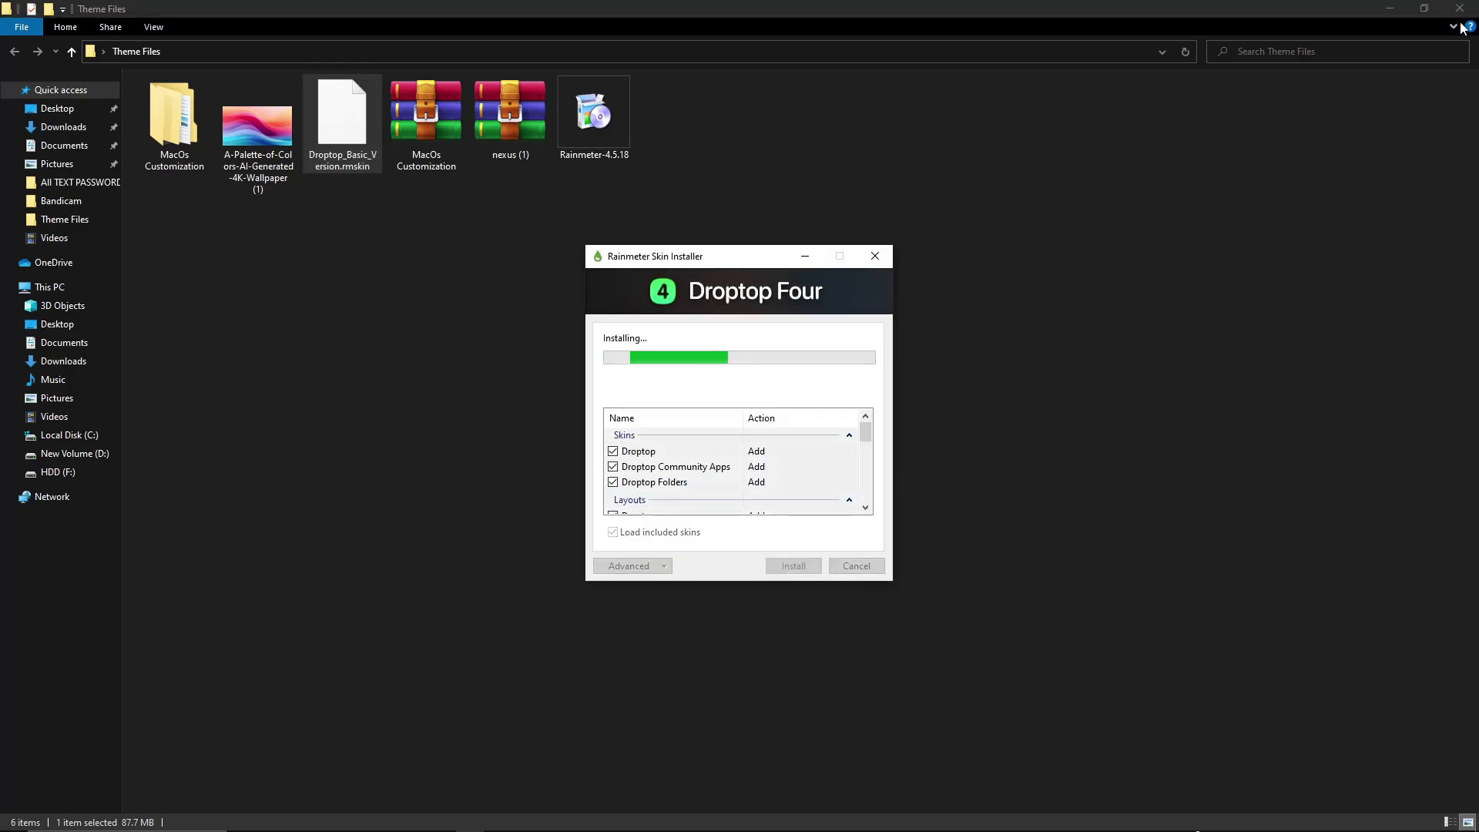
click(1460, 15)
drag(715, 263, 775, 233)
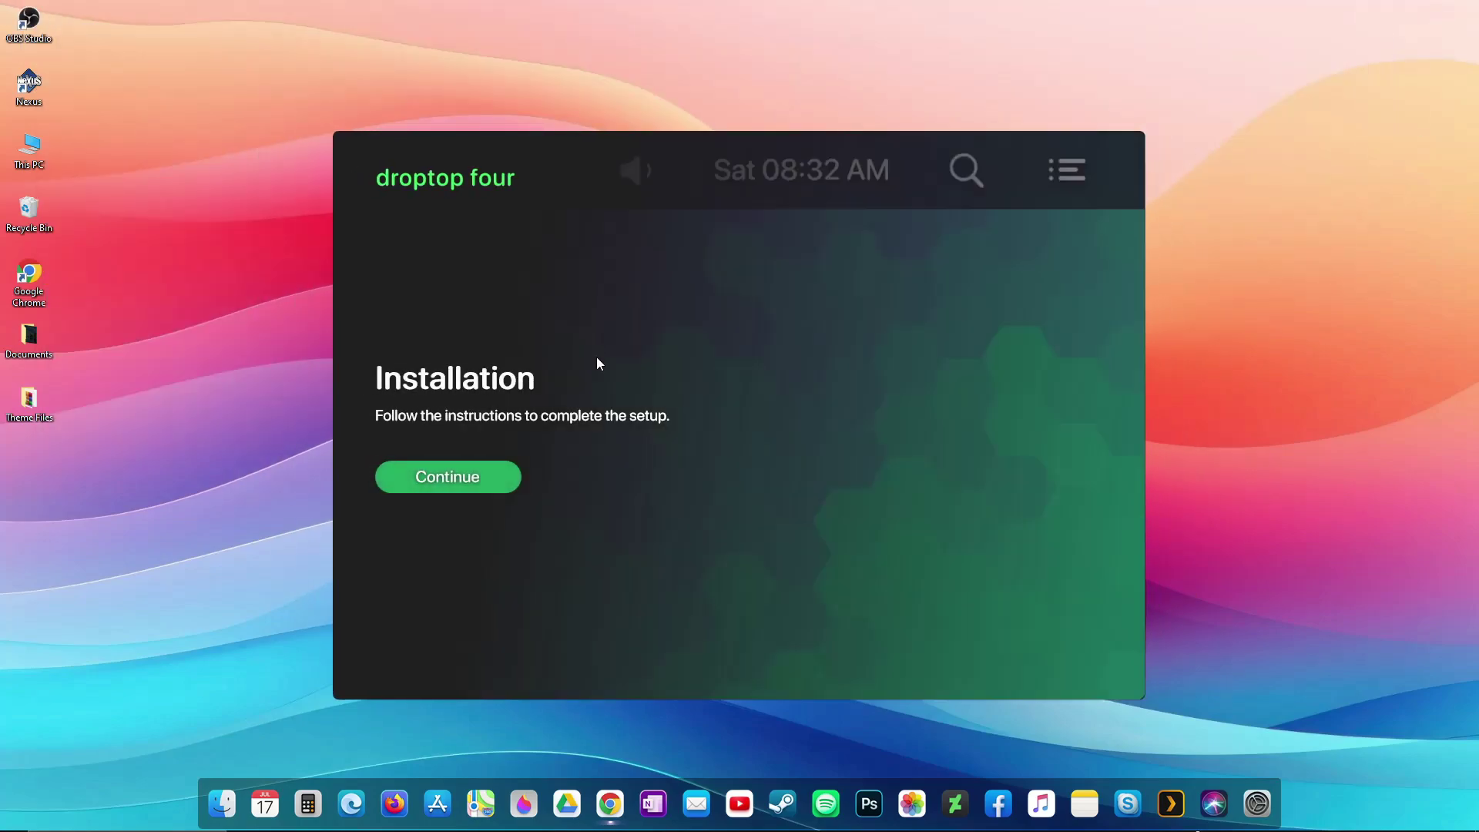
Begin the Droptop Four setup with English US as the language and Desktop only as its appearance mode.
click(472, 490)
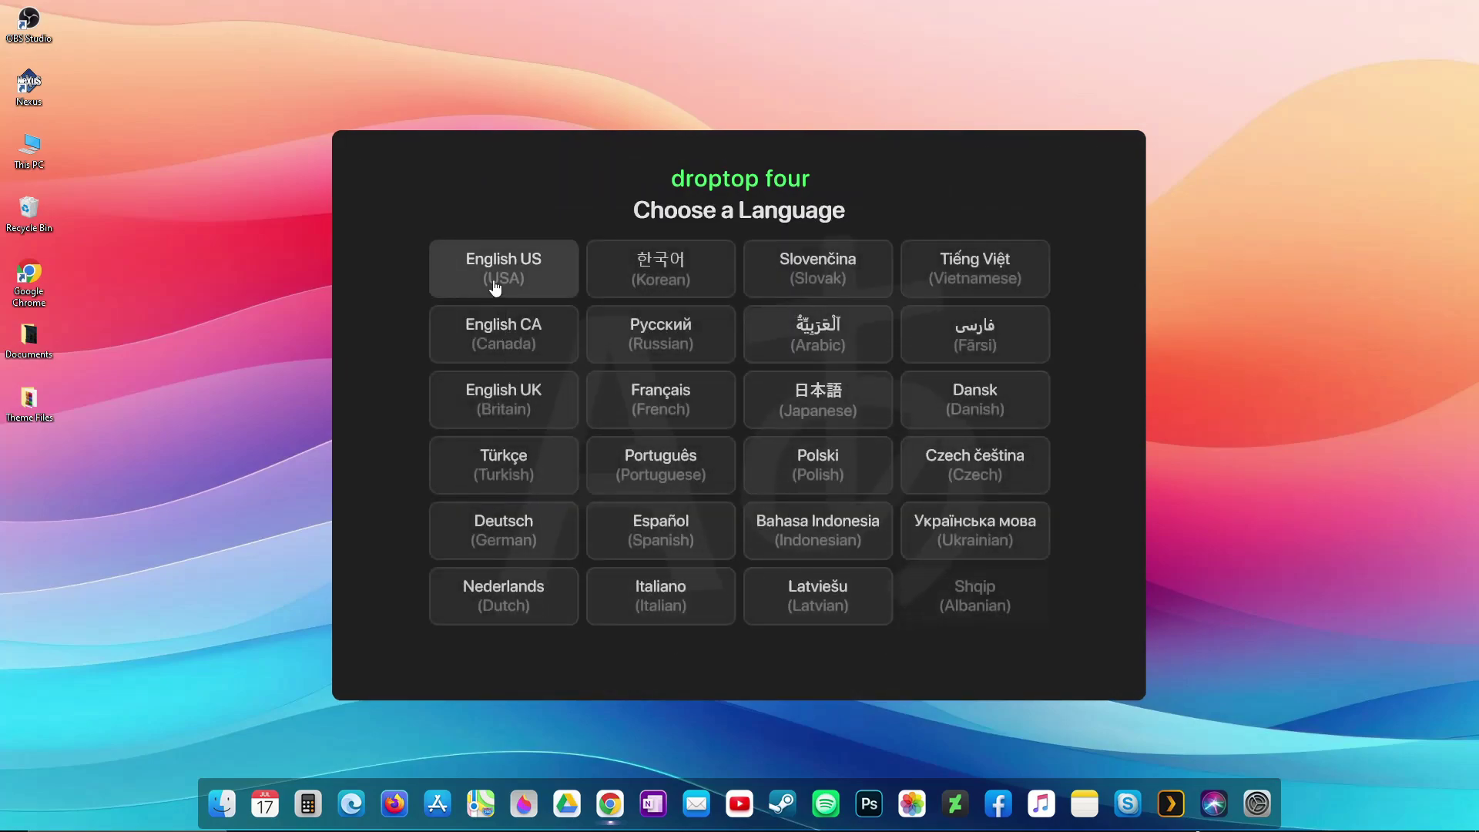
click(741, 661)
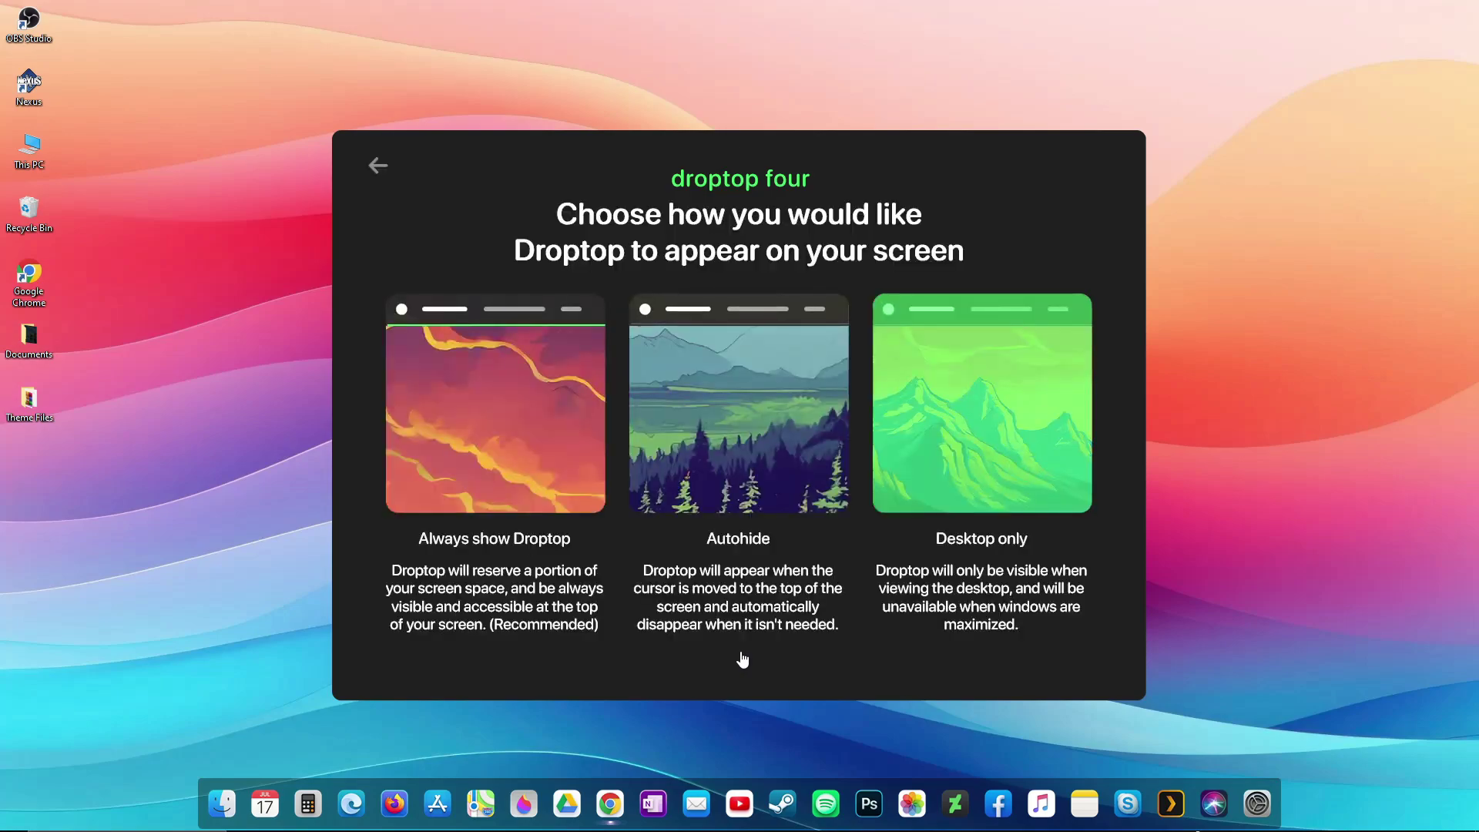
click(982, 510)
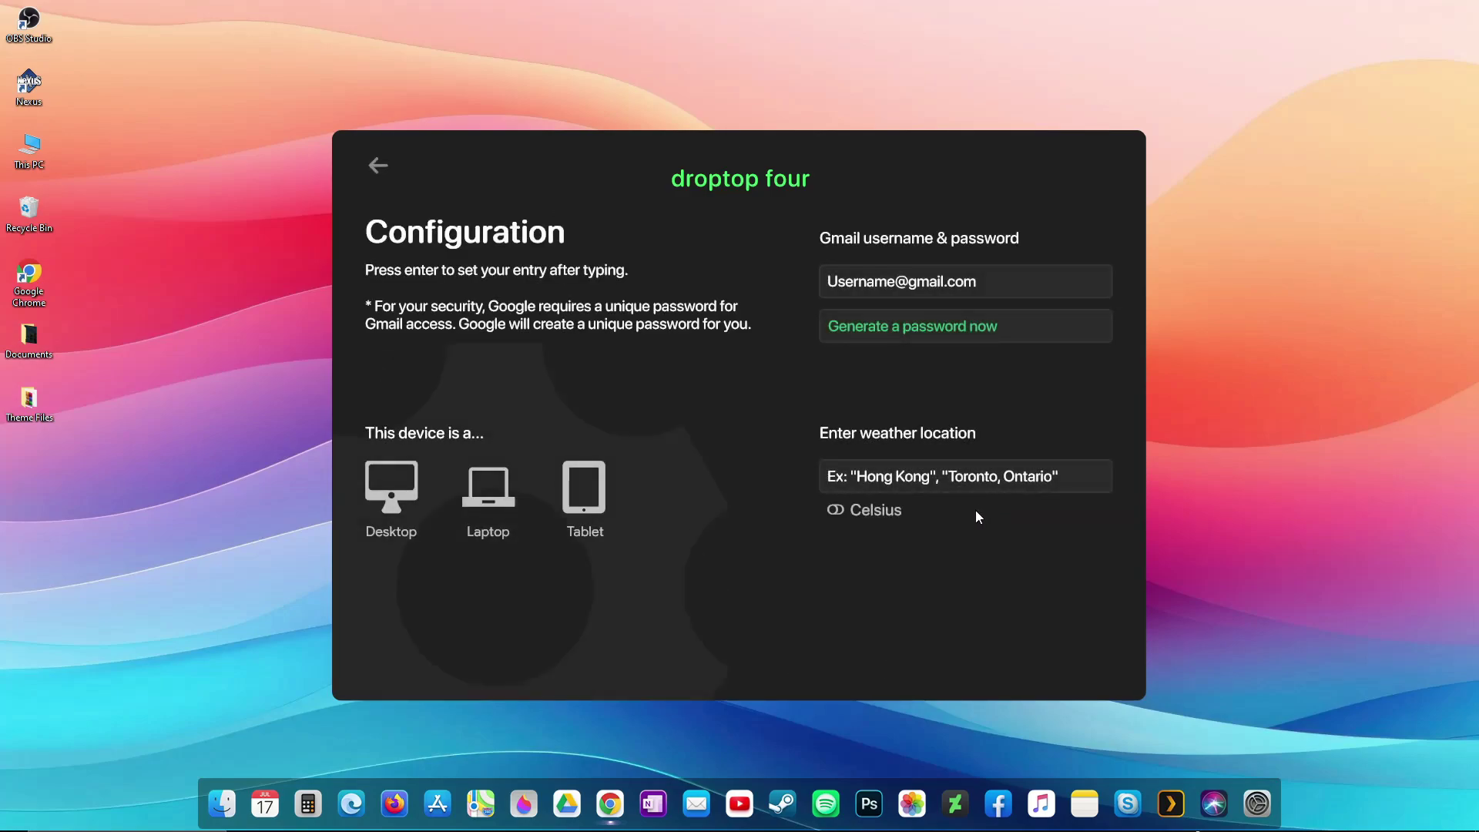
Set the device type to Desktop and toggle the Celsius option in the Droptop configuration.
click(391, 493)
click(391, 501)
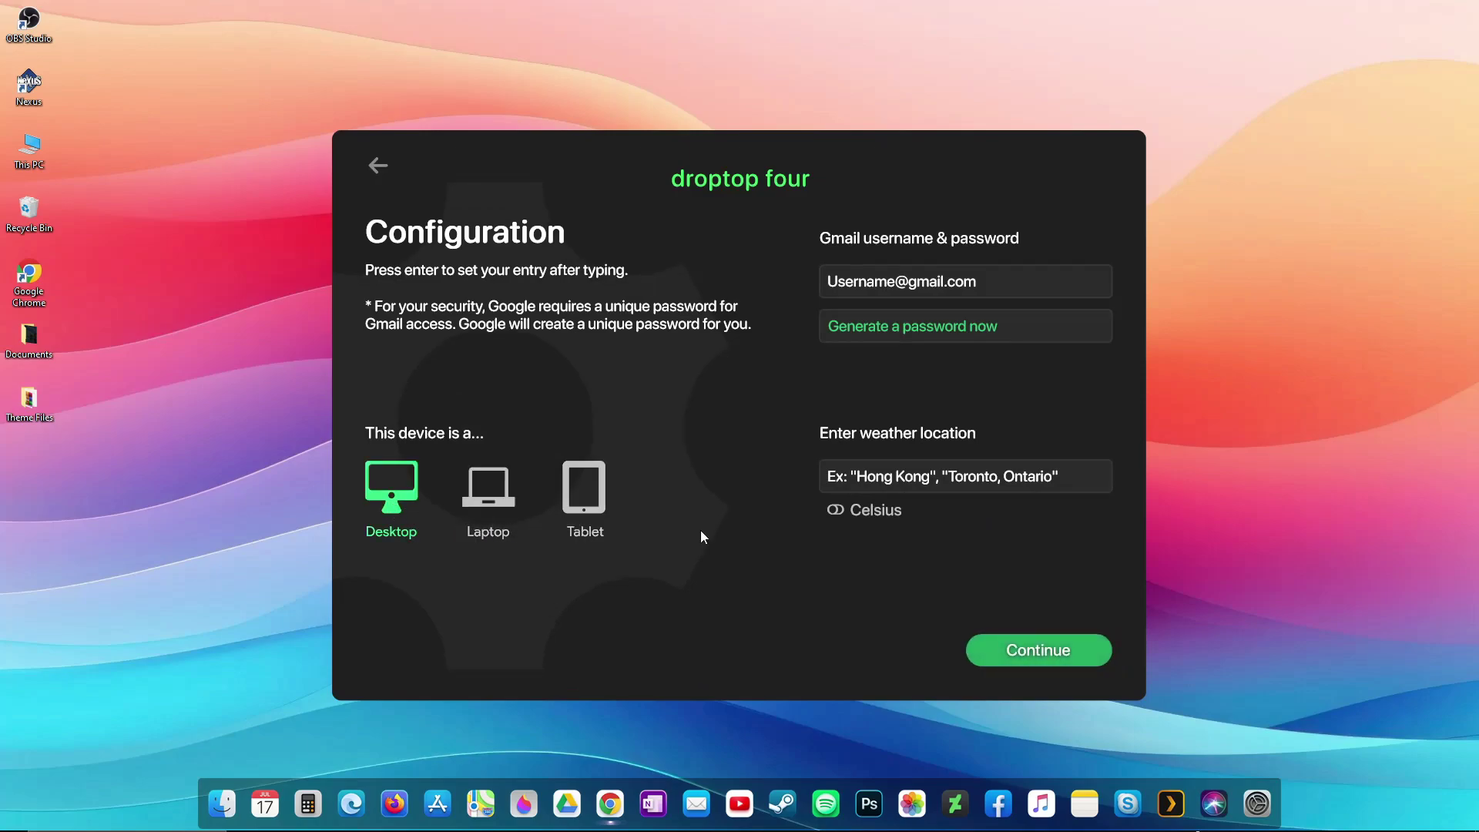
click(845, 513)
click(1013, 654)
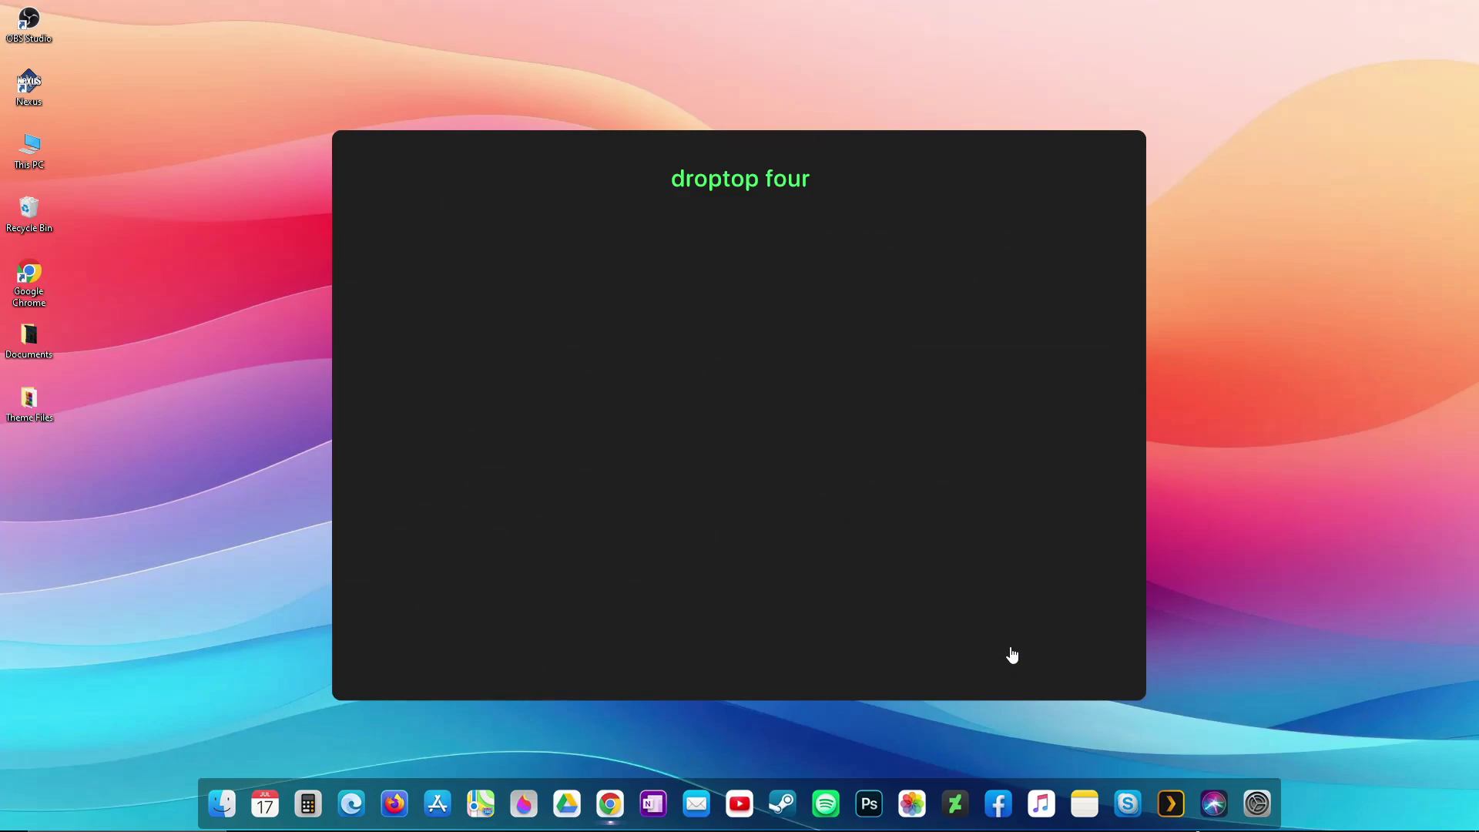
Style the Droptop bar with the white Apple home button, Standard size and the MacOS Ventura starting theme.
click(384, 349)
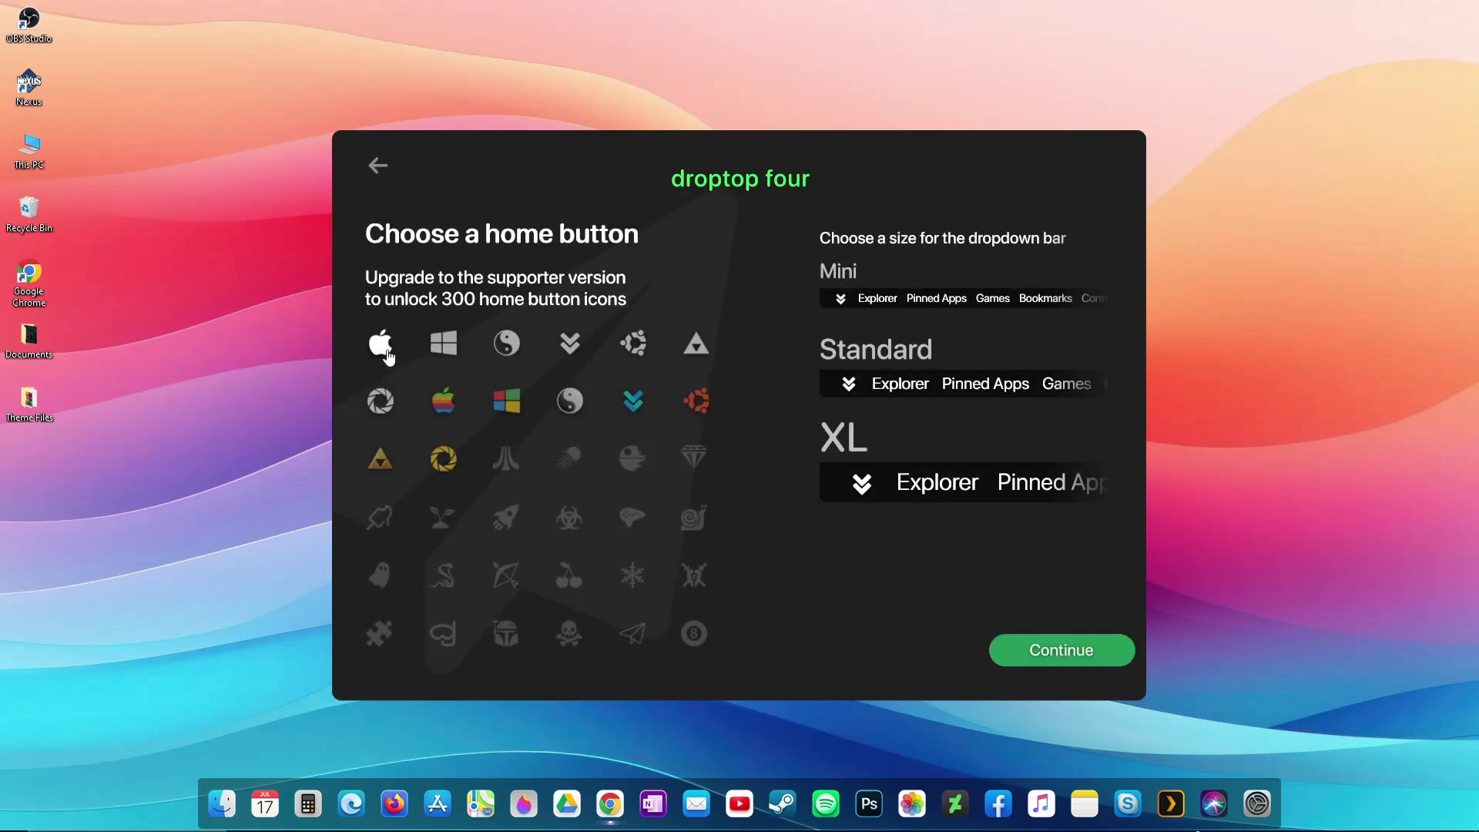
click(898, 376)
click(1059, 651)
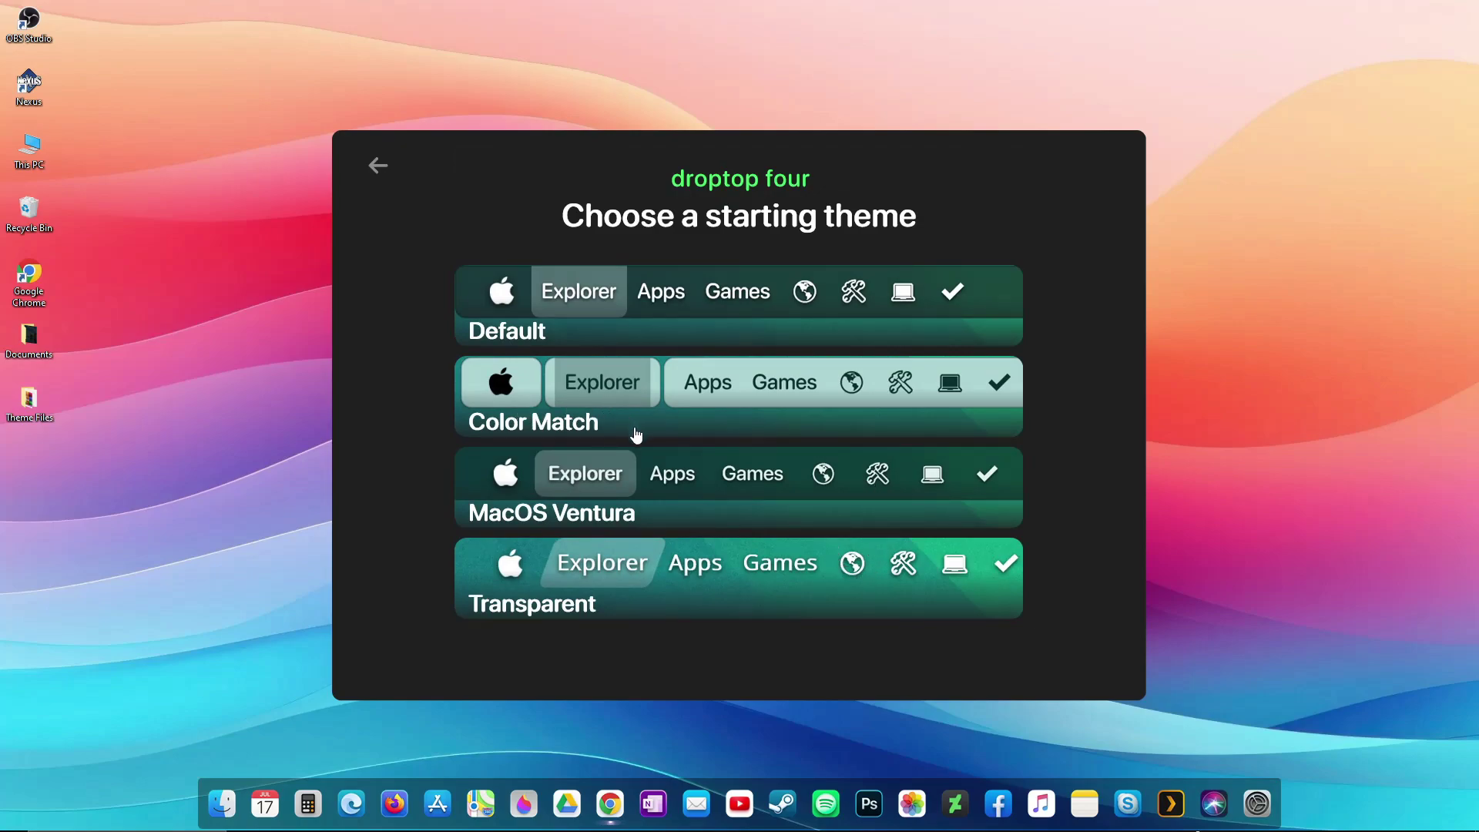
click(654, 473)
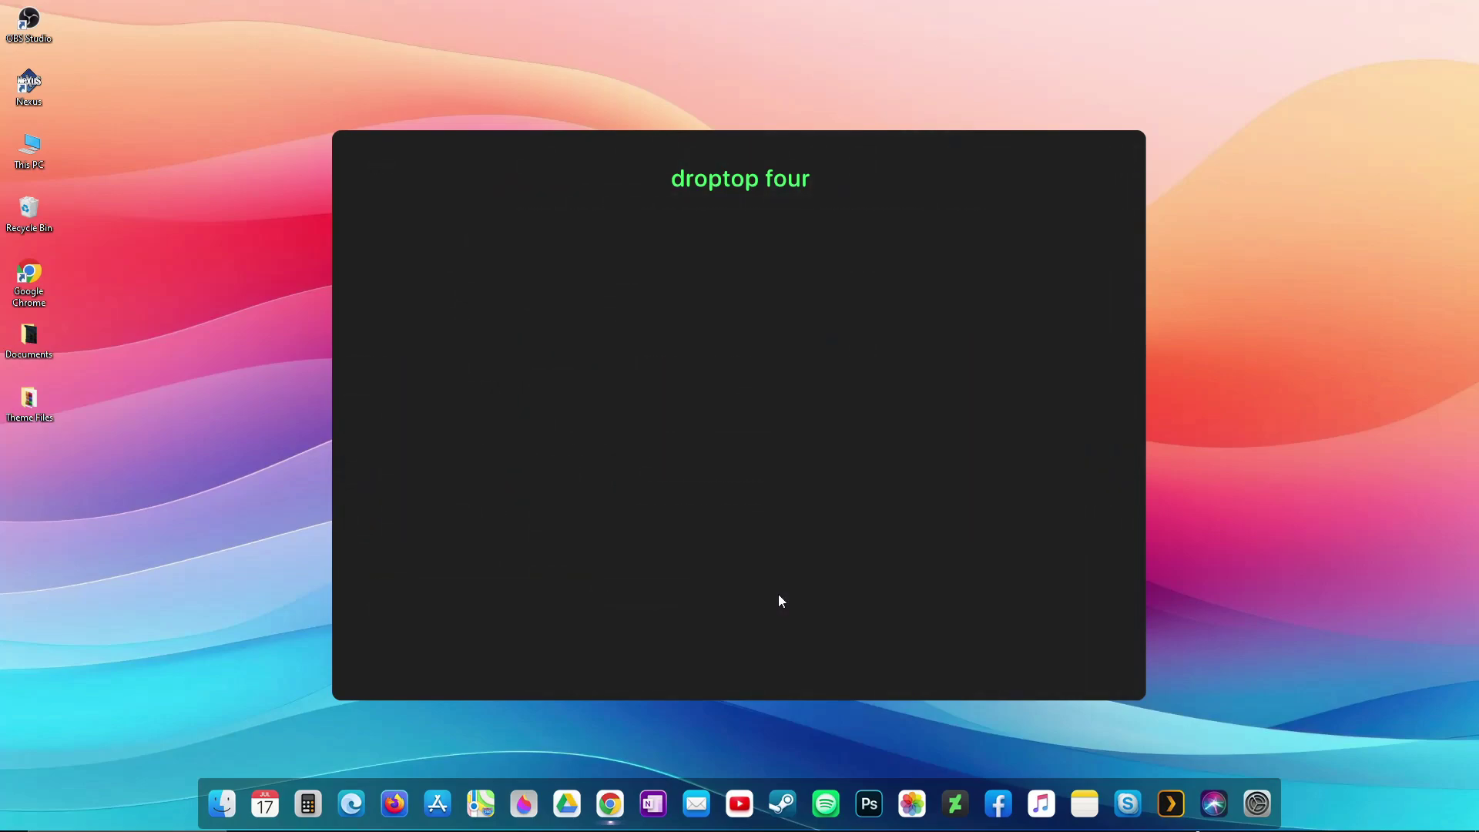
Finish the Droptop setup and enable the Color Match theme for the bar.
click(798, 659)
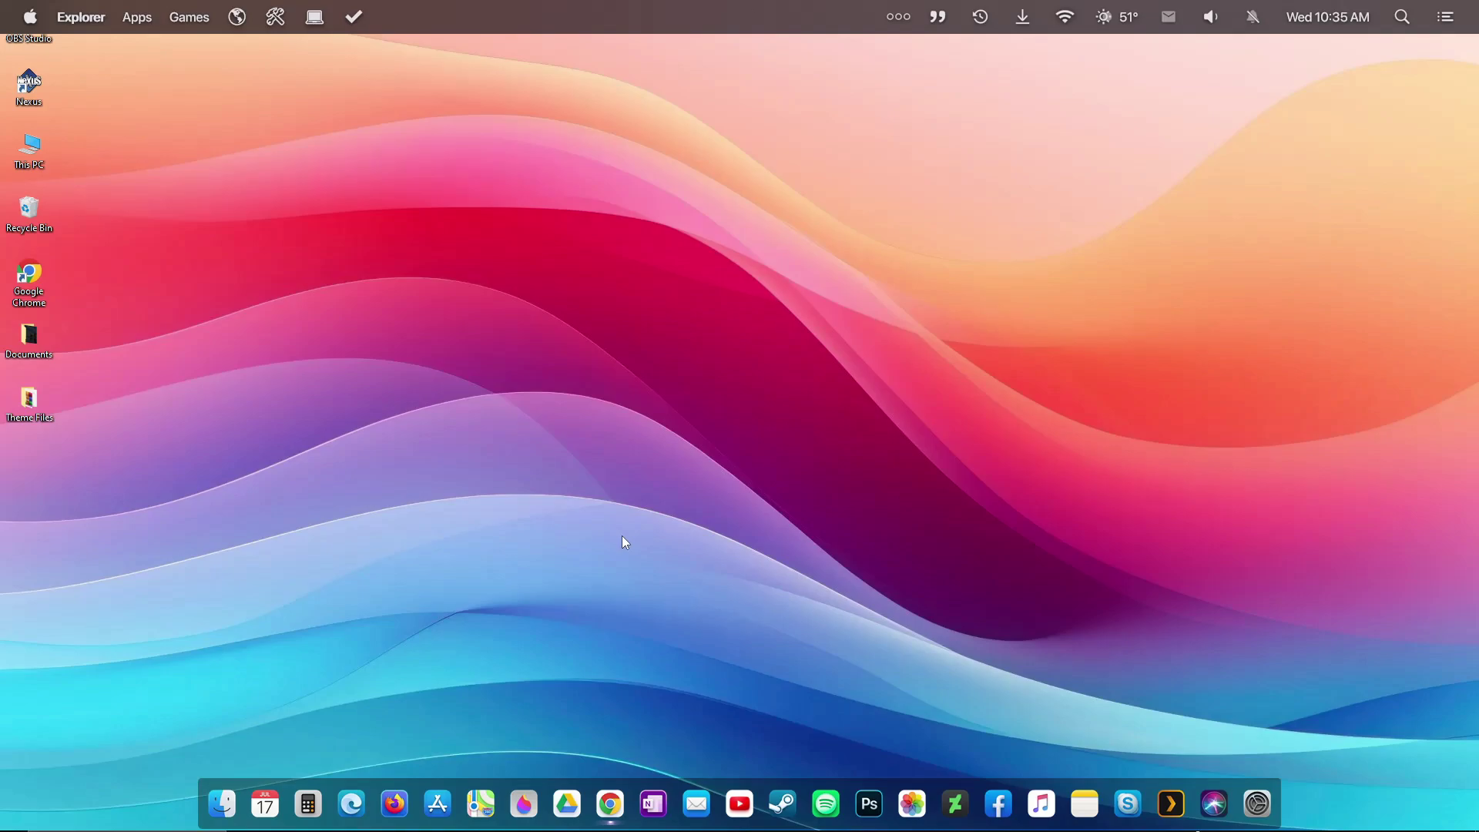
right_click(134, 113)
mouse_move(182, 119)
click(1080, 336)
click(30, 17)
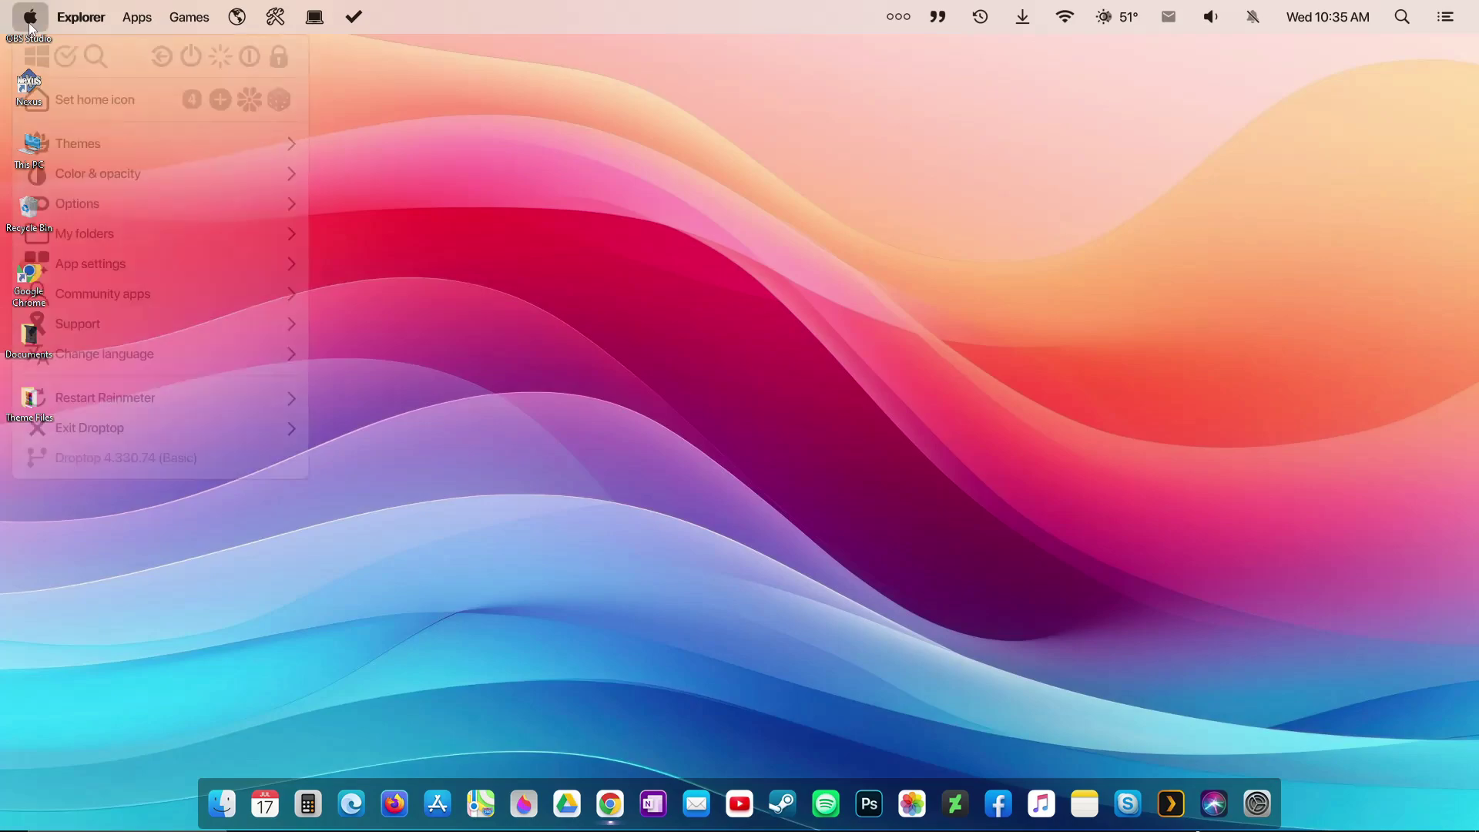
click(95, 148)
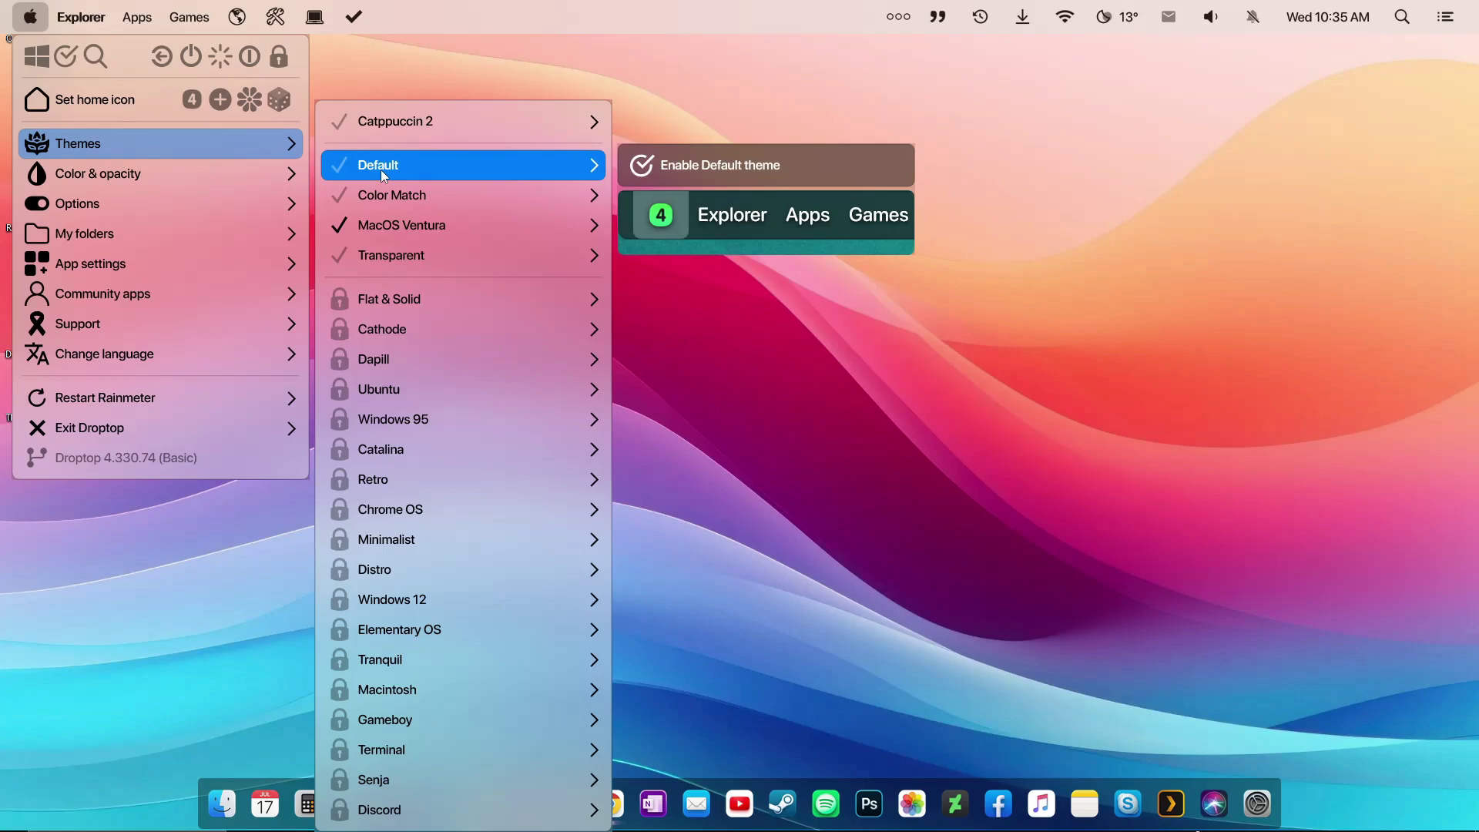
mouse_move(381, 201)
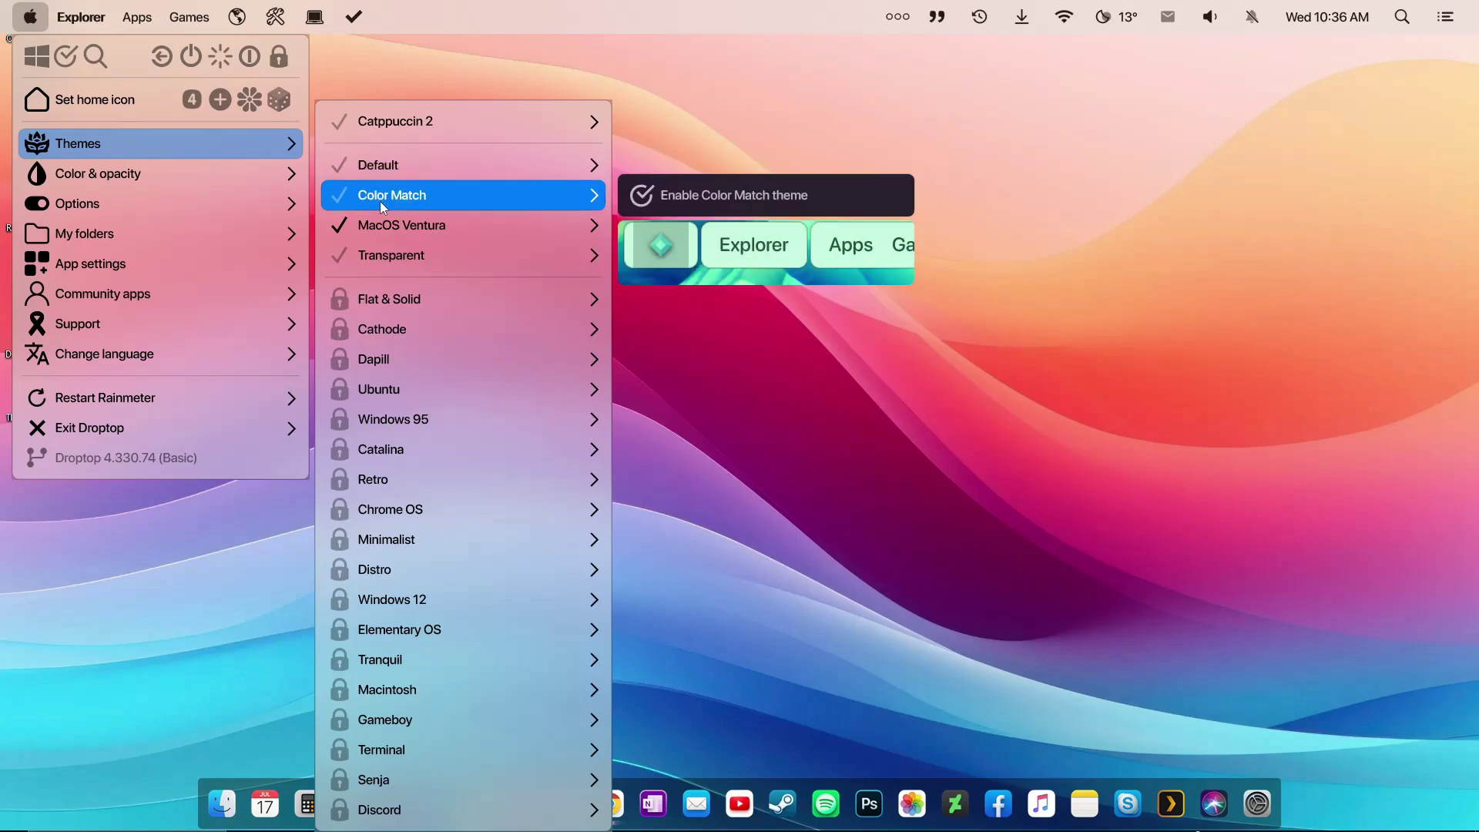
click(654, 196)
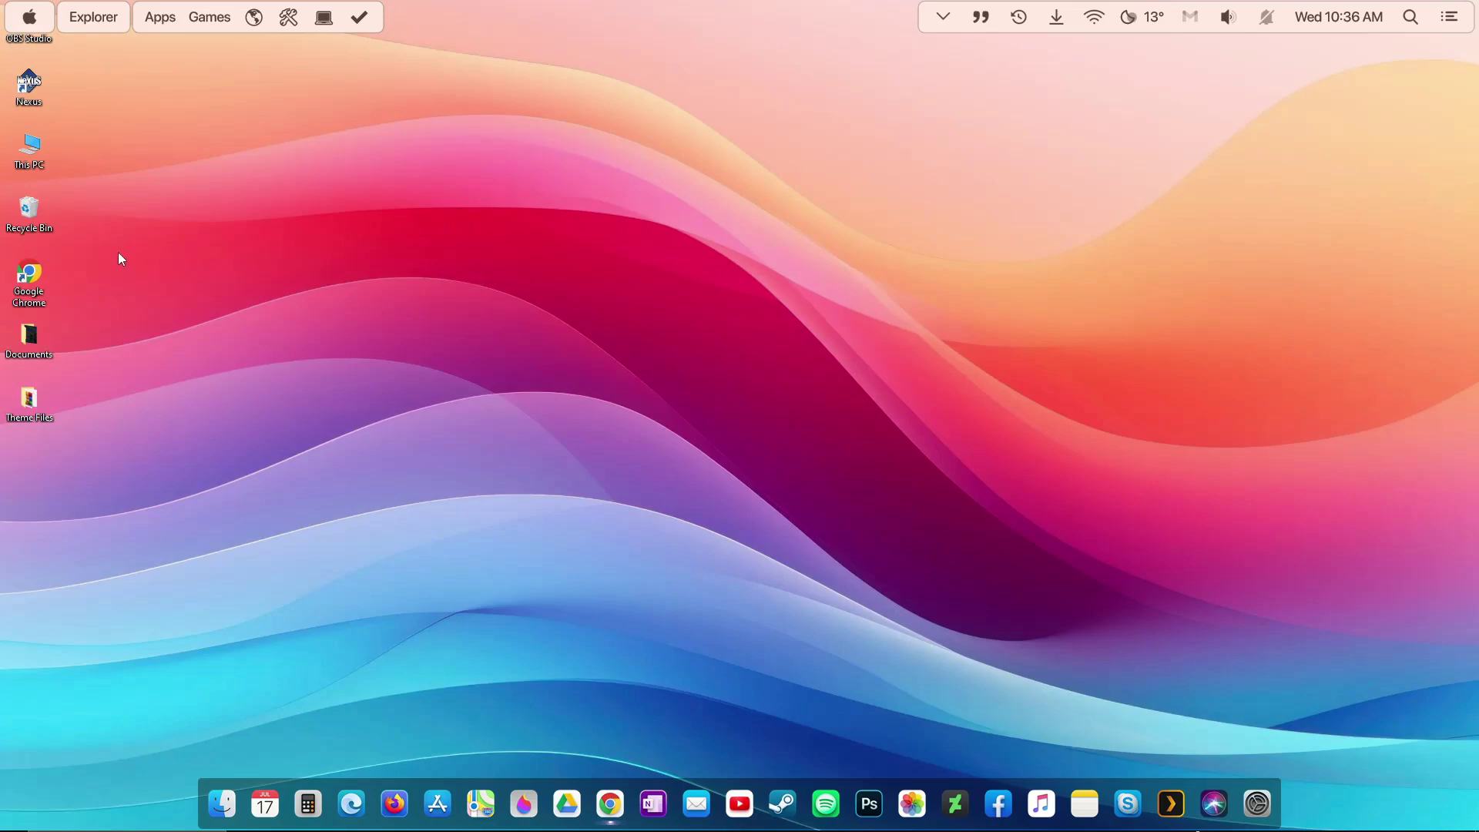
Set the Droptop top bar background to green 255 and blue 255 with an opacity of about 133.
click(29, 17)
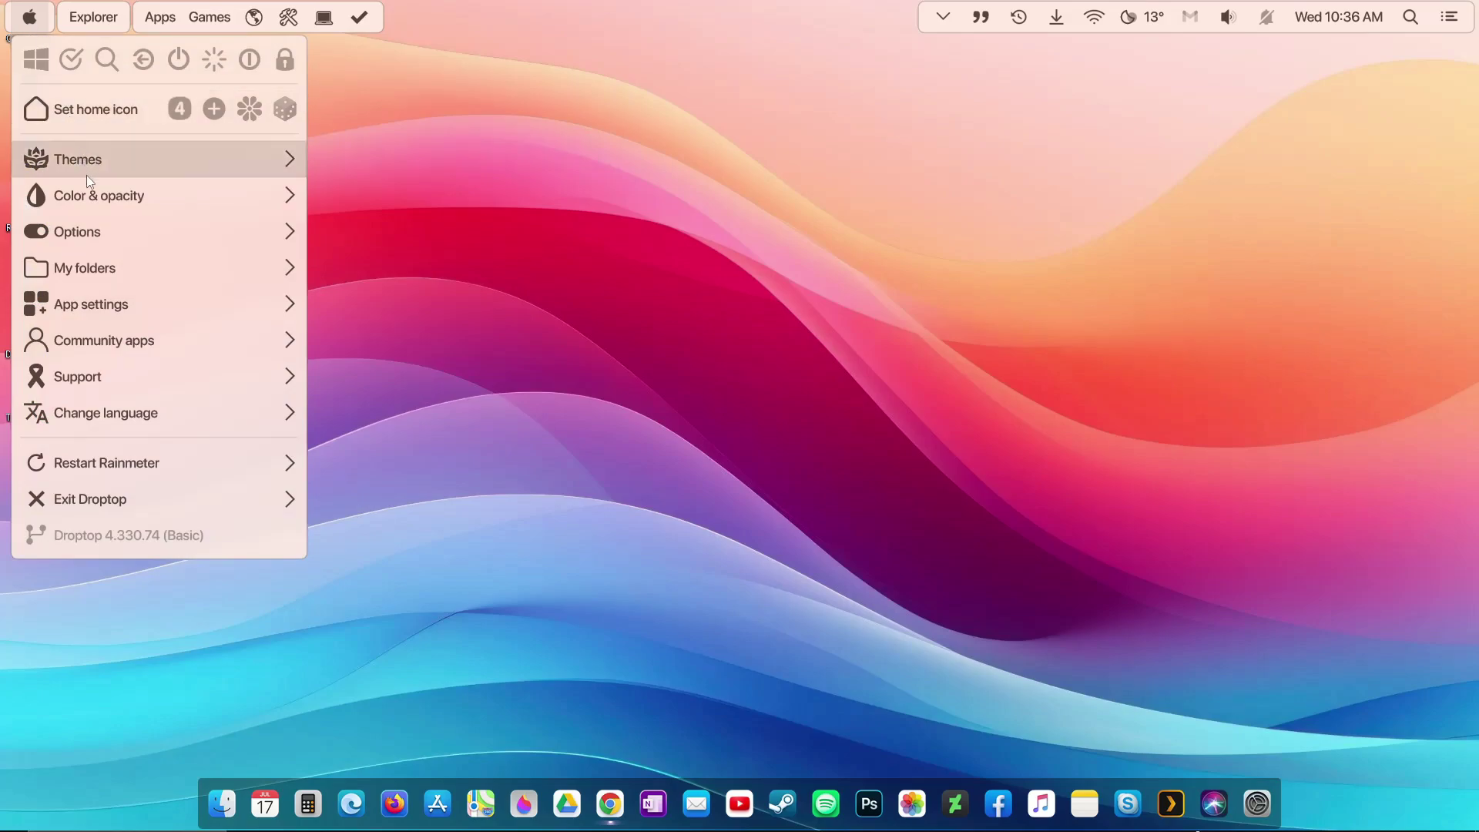
mouse_move(87, 192)
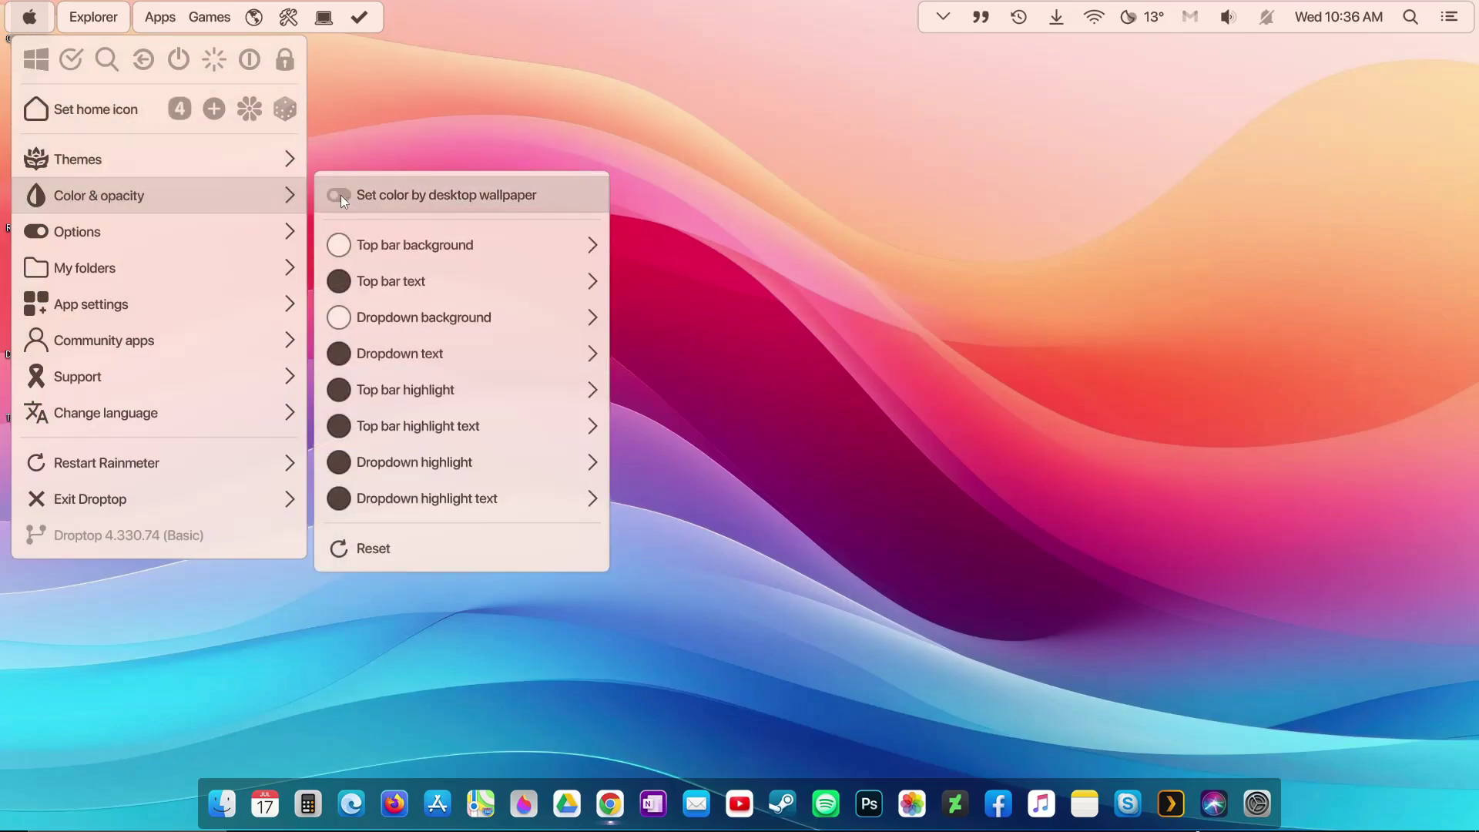
mouse_move(370, 243)
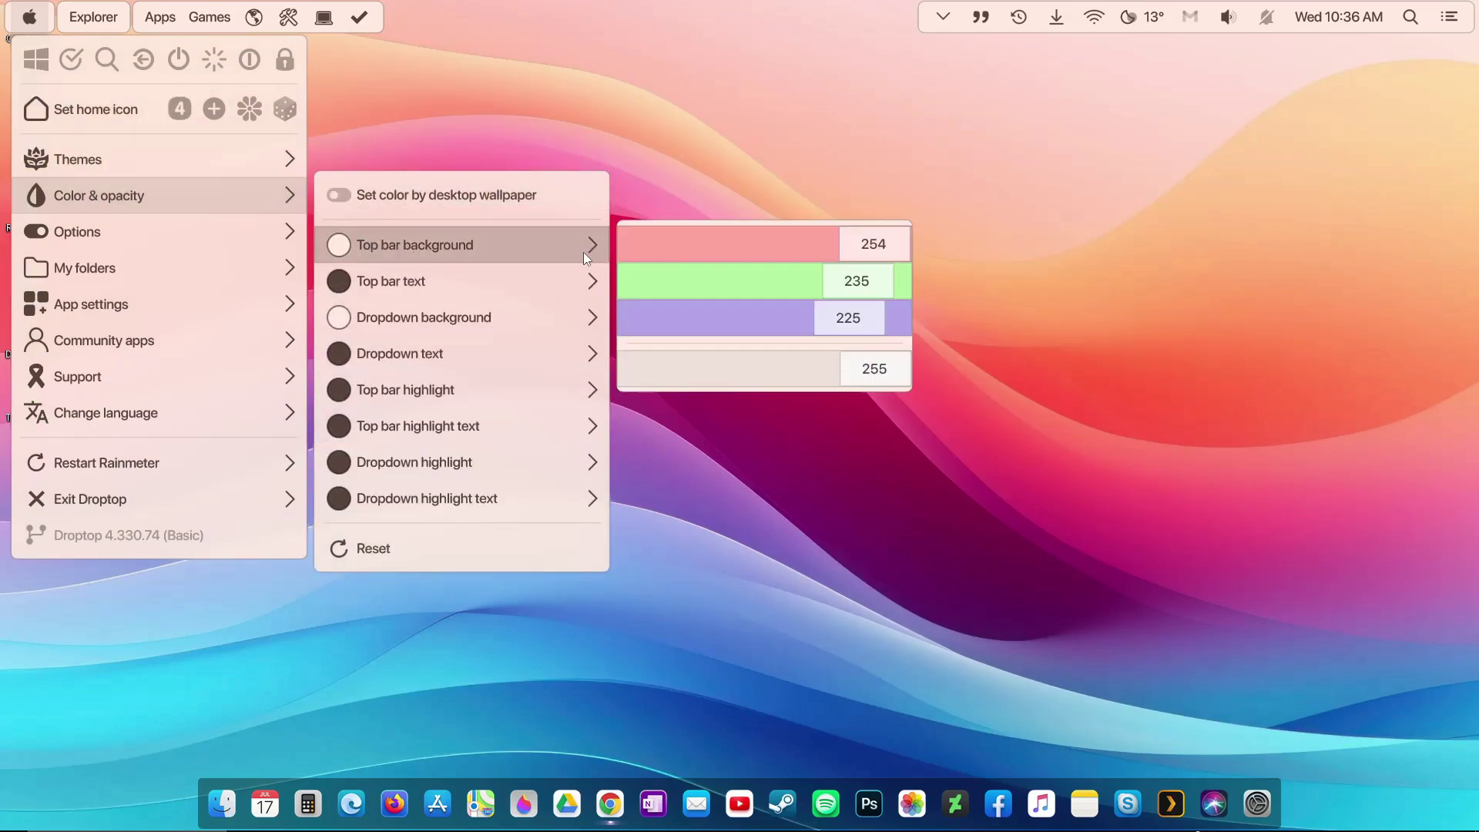
drag(883, 373, 801, 391)
drag(849, 317, 921, 319)
drag(858, 280, 946, 286)
drag(793, 368, 770, 377)
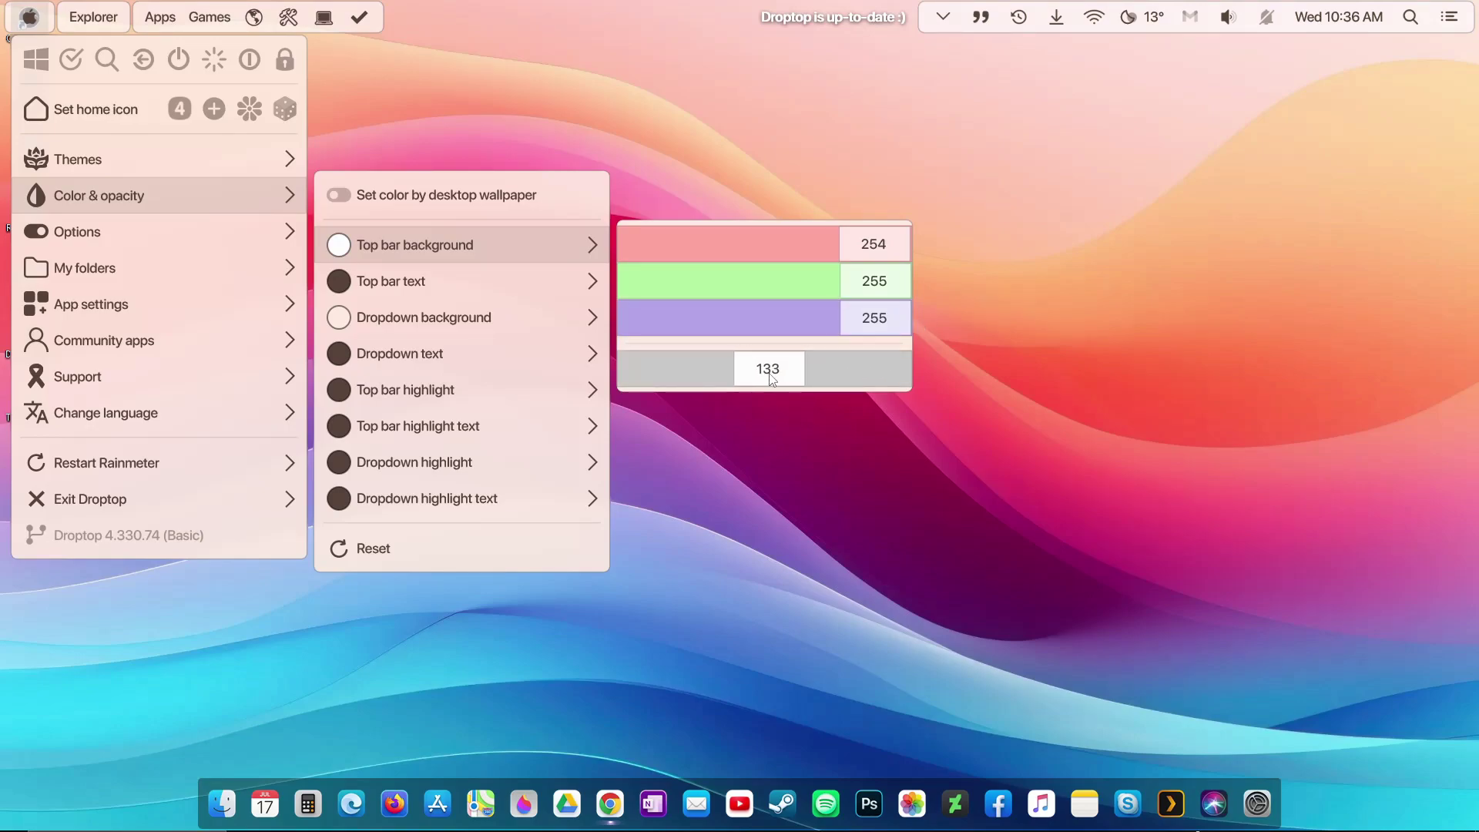
click(494, 99)
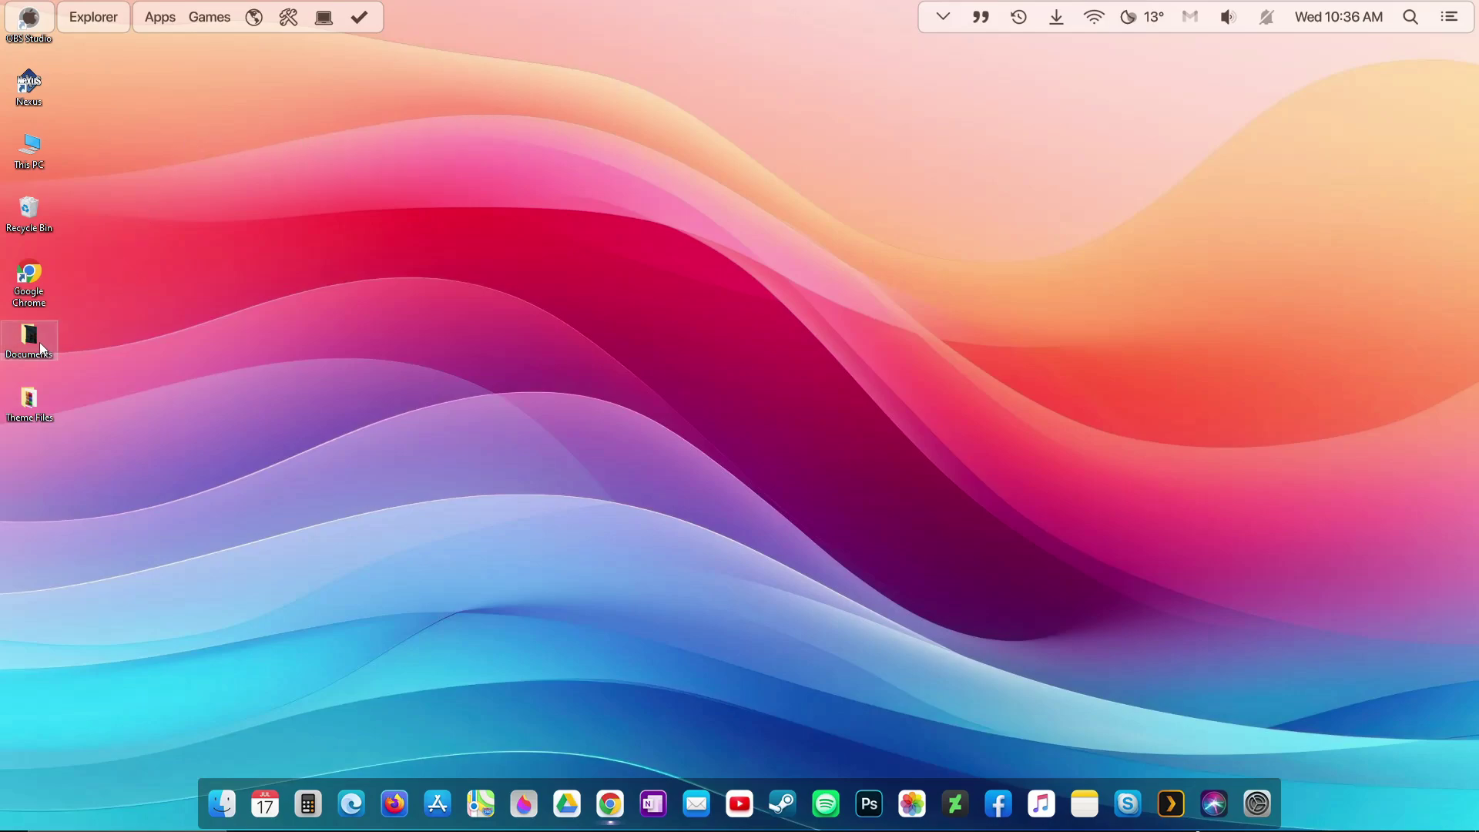
Copy the CLOCK SKIN folder from the SKINS folder inside MacOs Customization in Theme Files.
double_click(30, 396)
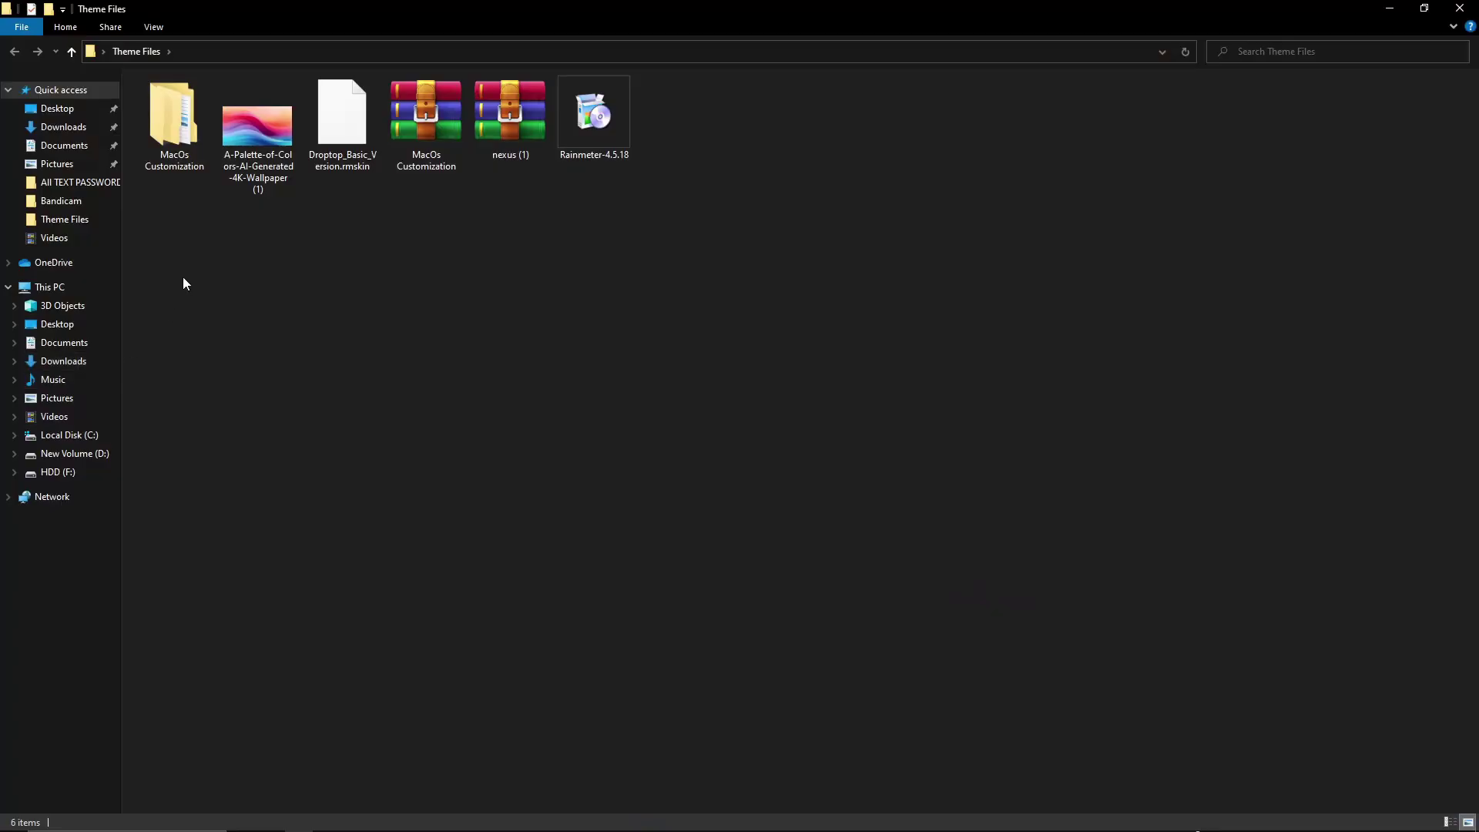
double_click(185, 146)
double_click(178, 103)
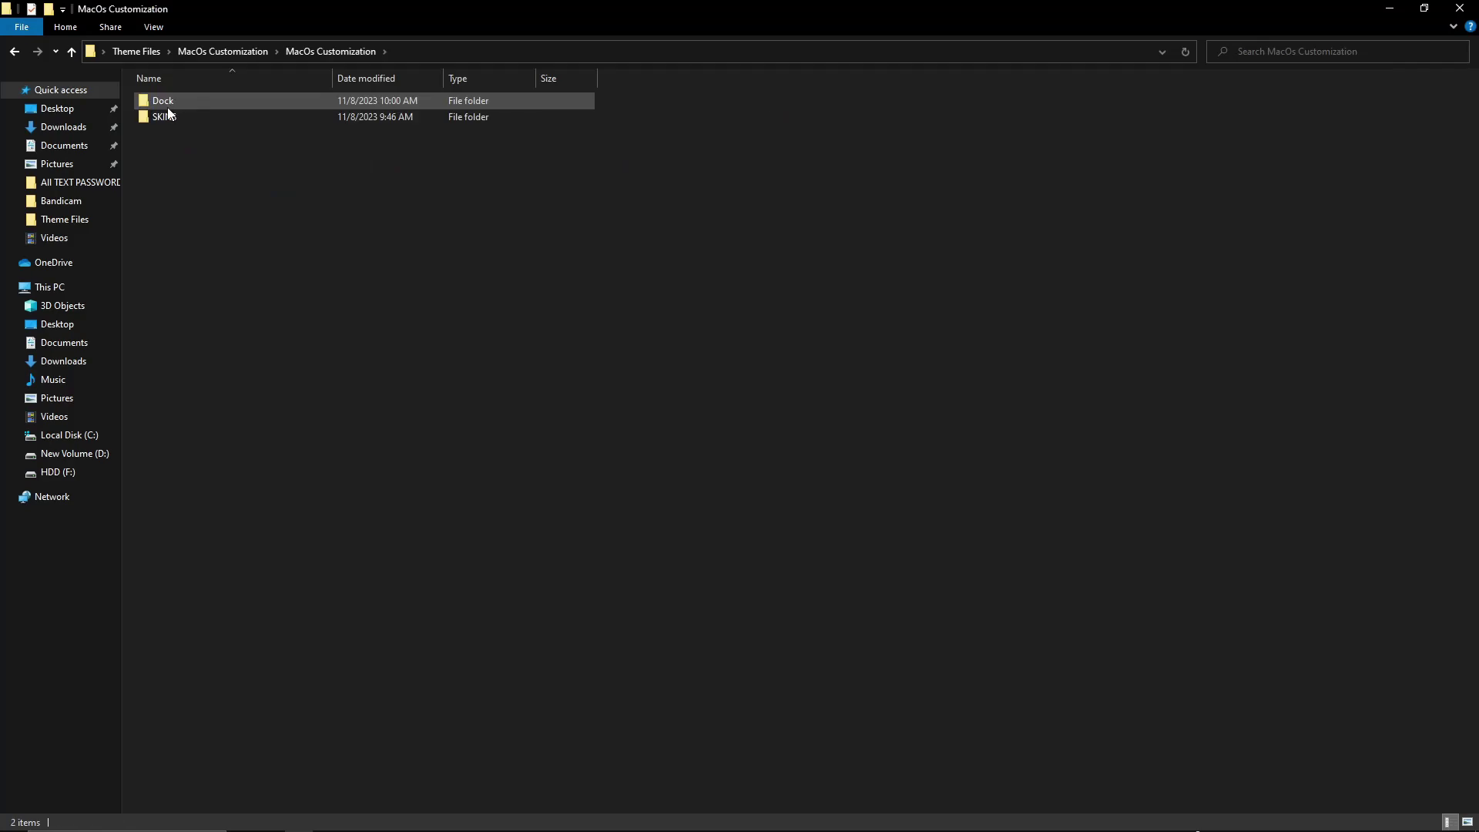
double_click(162, 117)
right_click(160, 99)
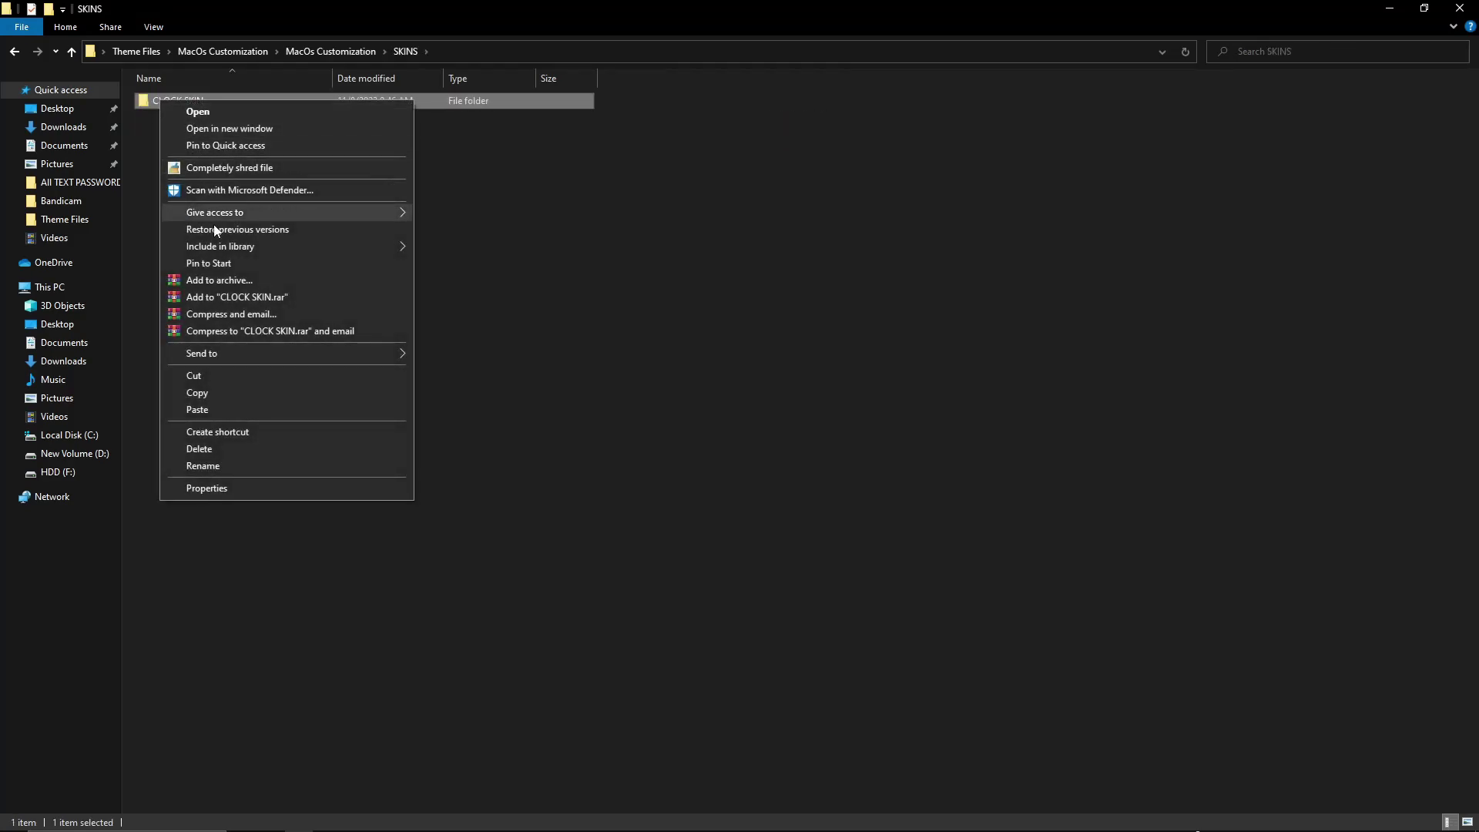
click(201, 392)
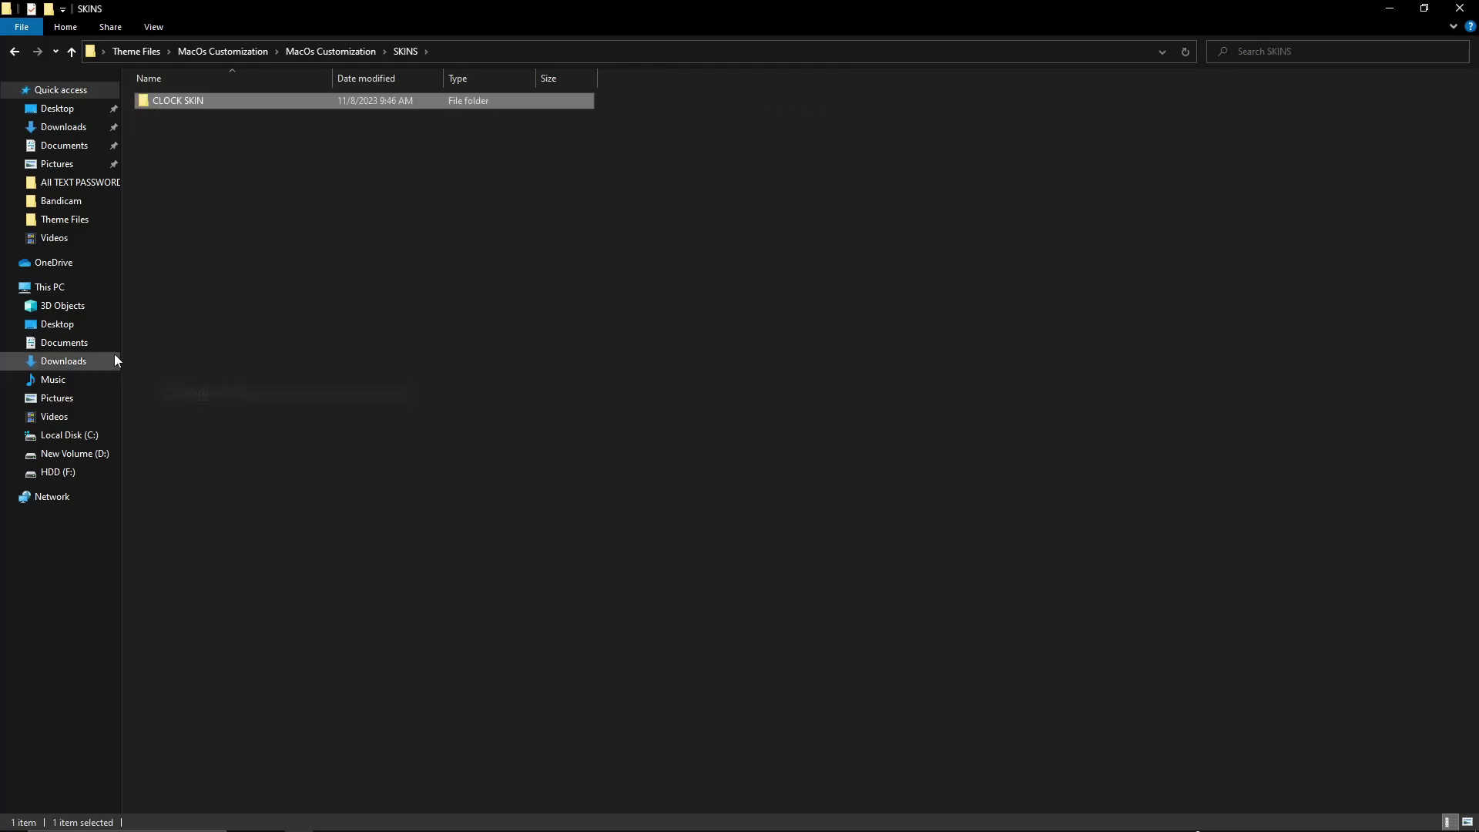
Paste the CLOCK SKIN folder into the Rainmeter Skins folder under Documents and close the window.
click(59, 153)
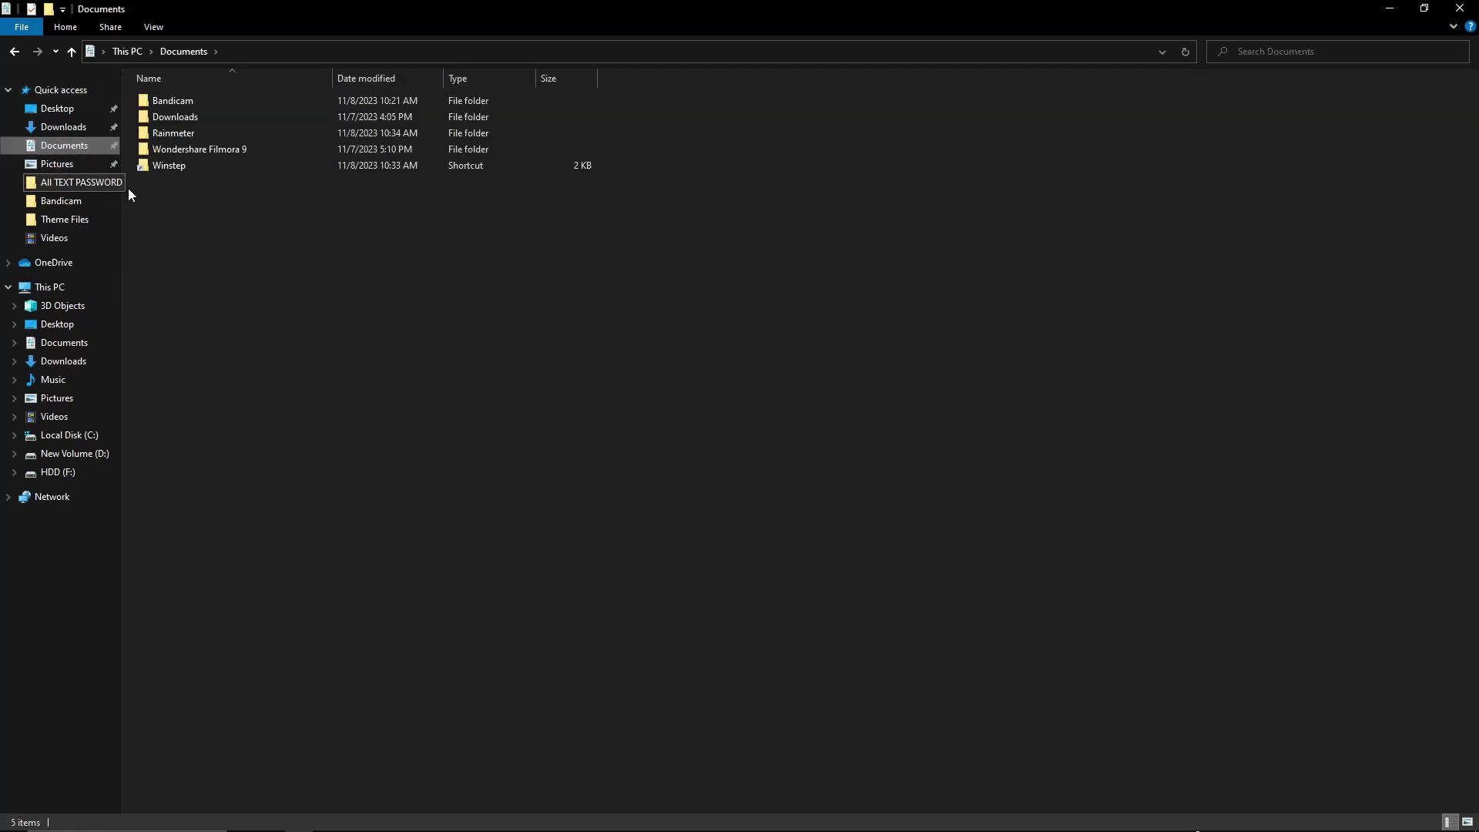
double_click(174, 134)
double_click(181, 100)
right_click(348, 245)
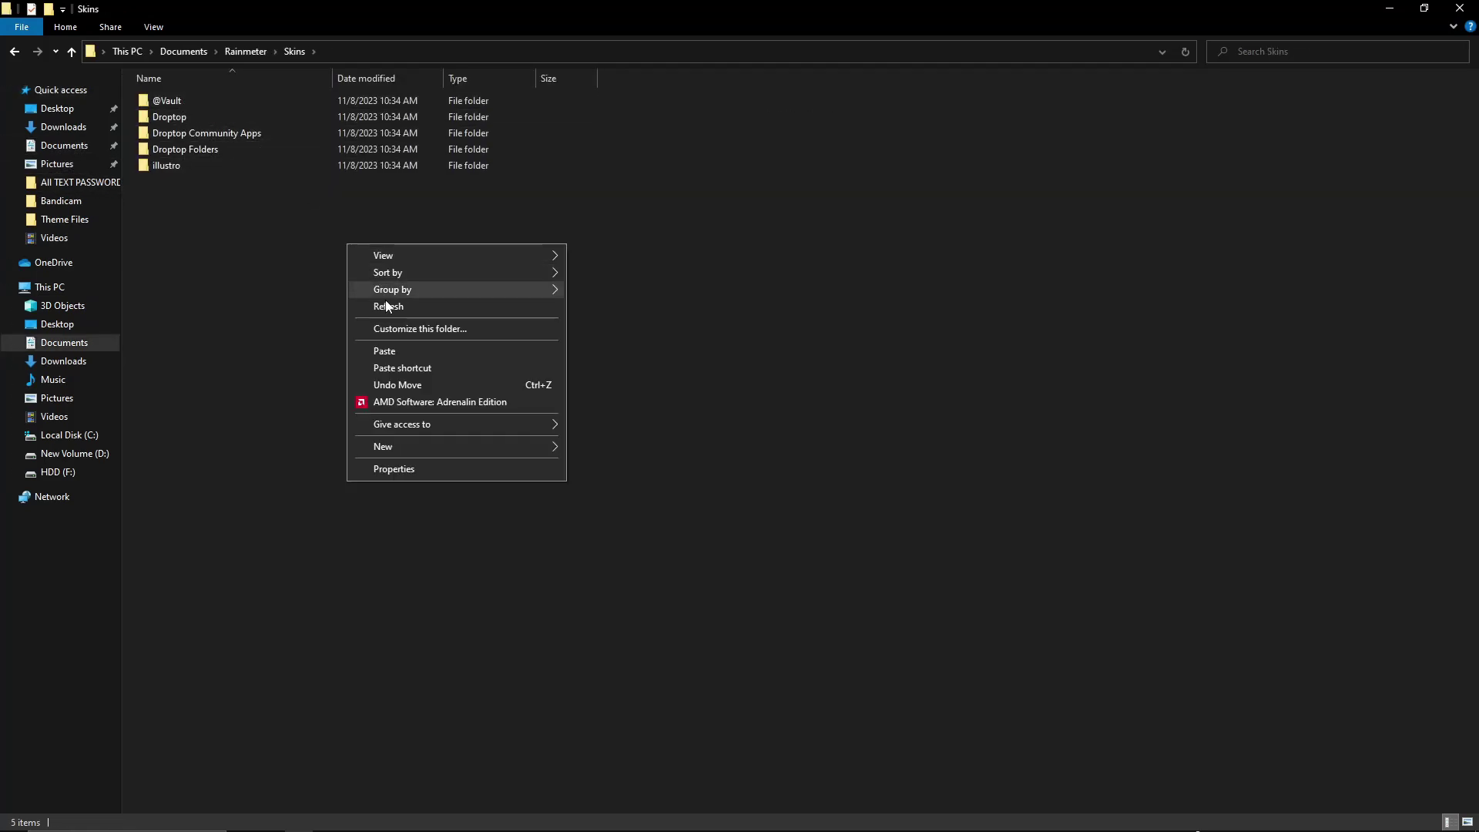
click(385, 351)
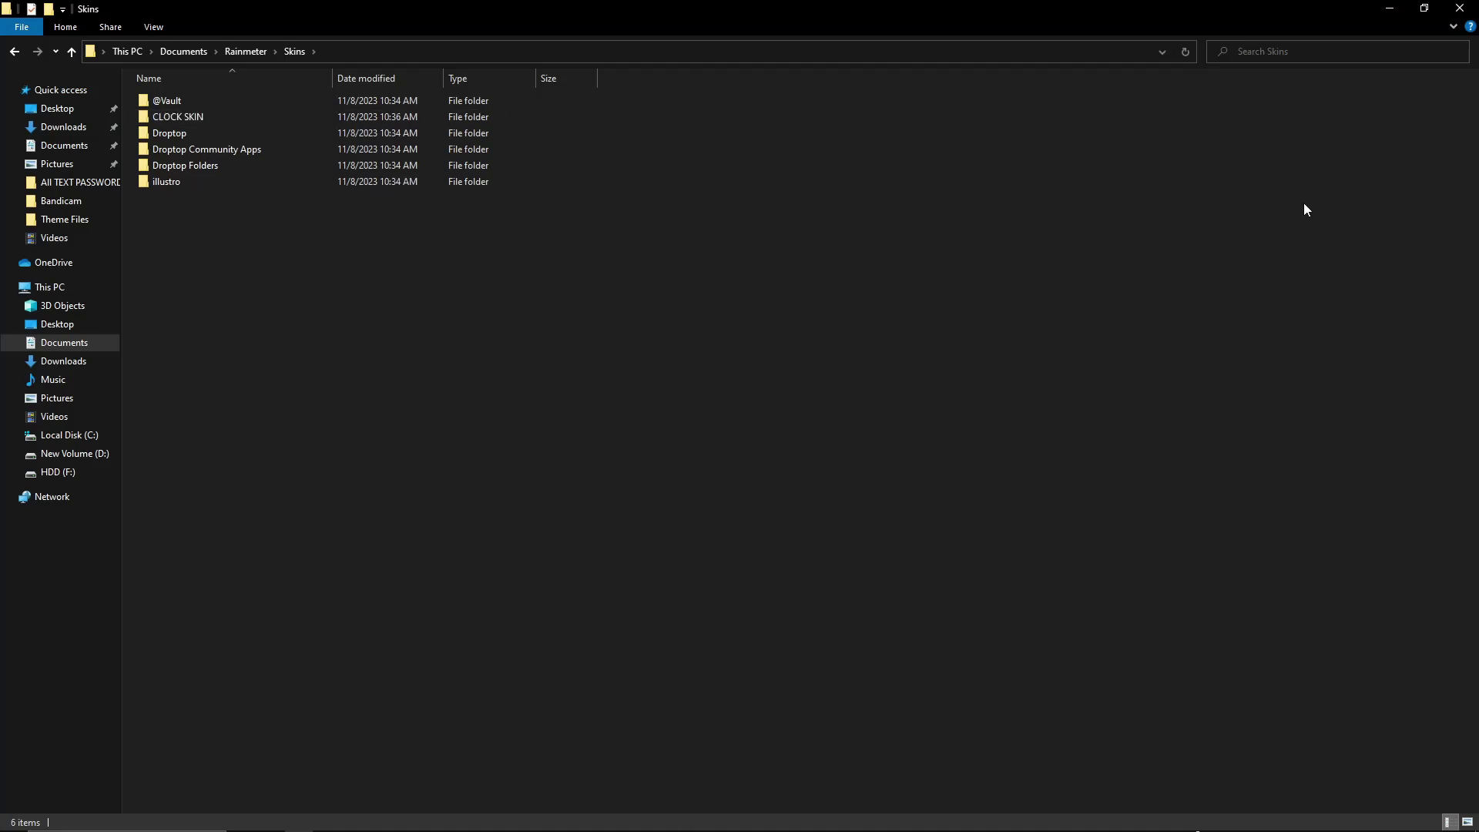
click(1459, 8)
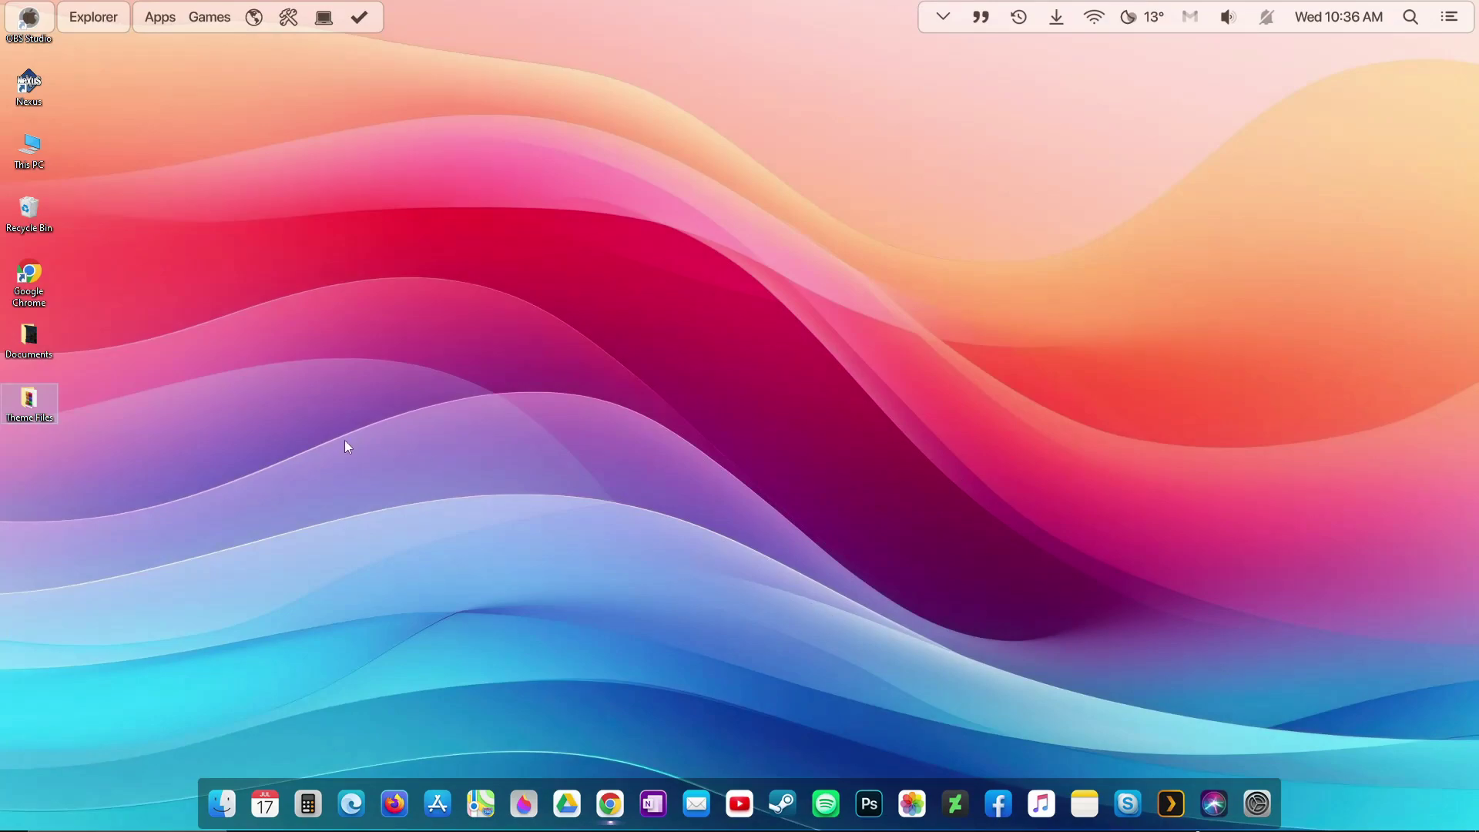
Open the Rainmeter skin manager from the hidden taskbar's tray and hide all desktop icons.
mouse_move(1318, 828)
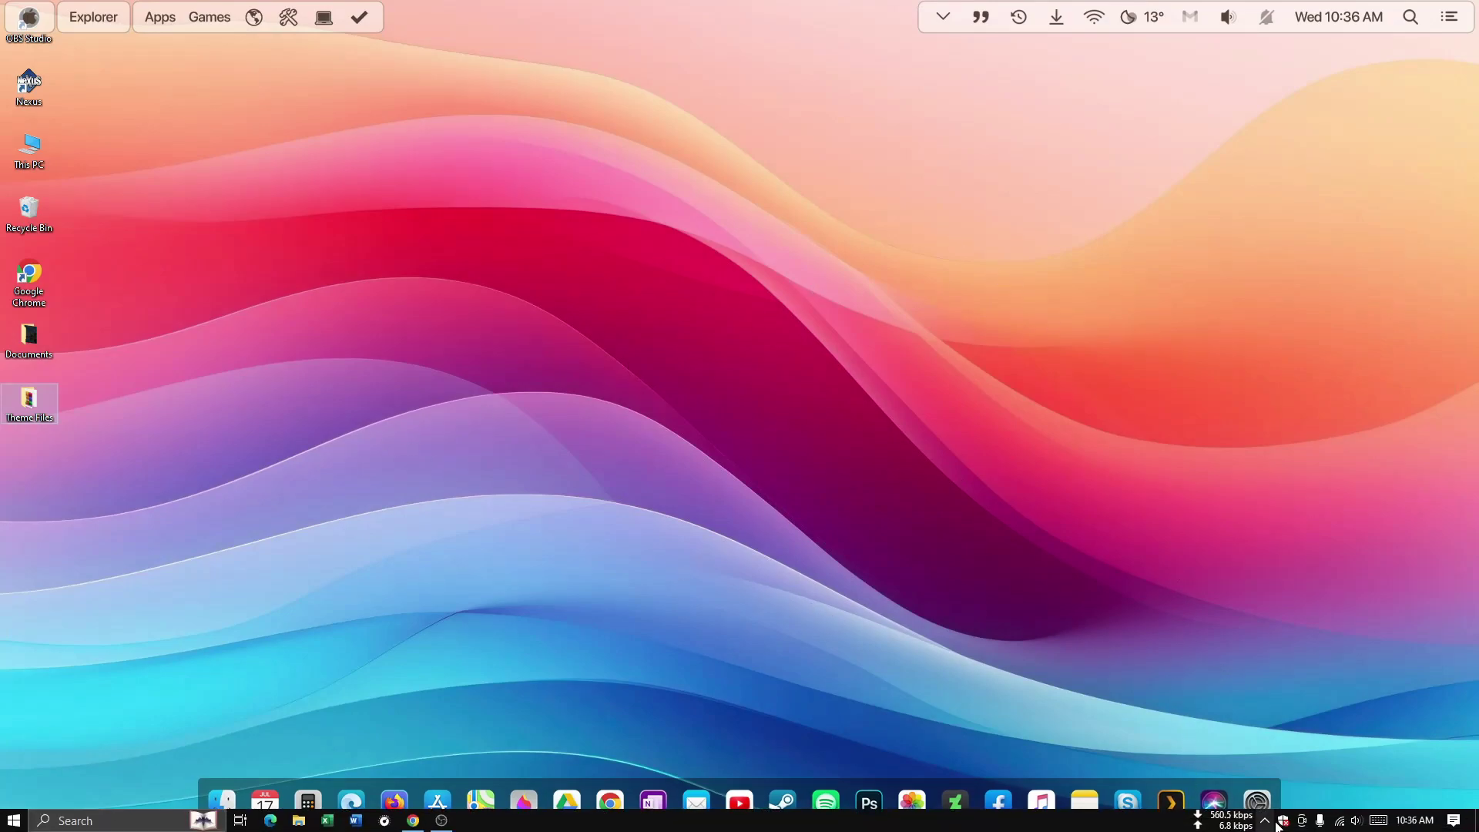
click(1266, 821)
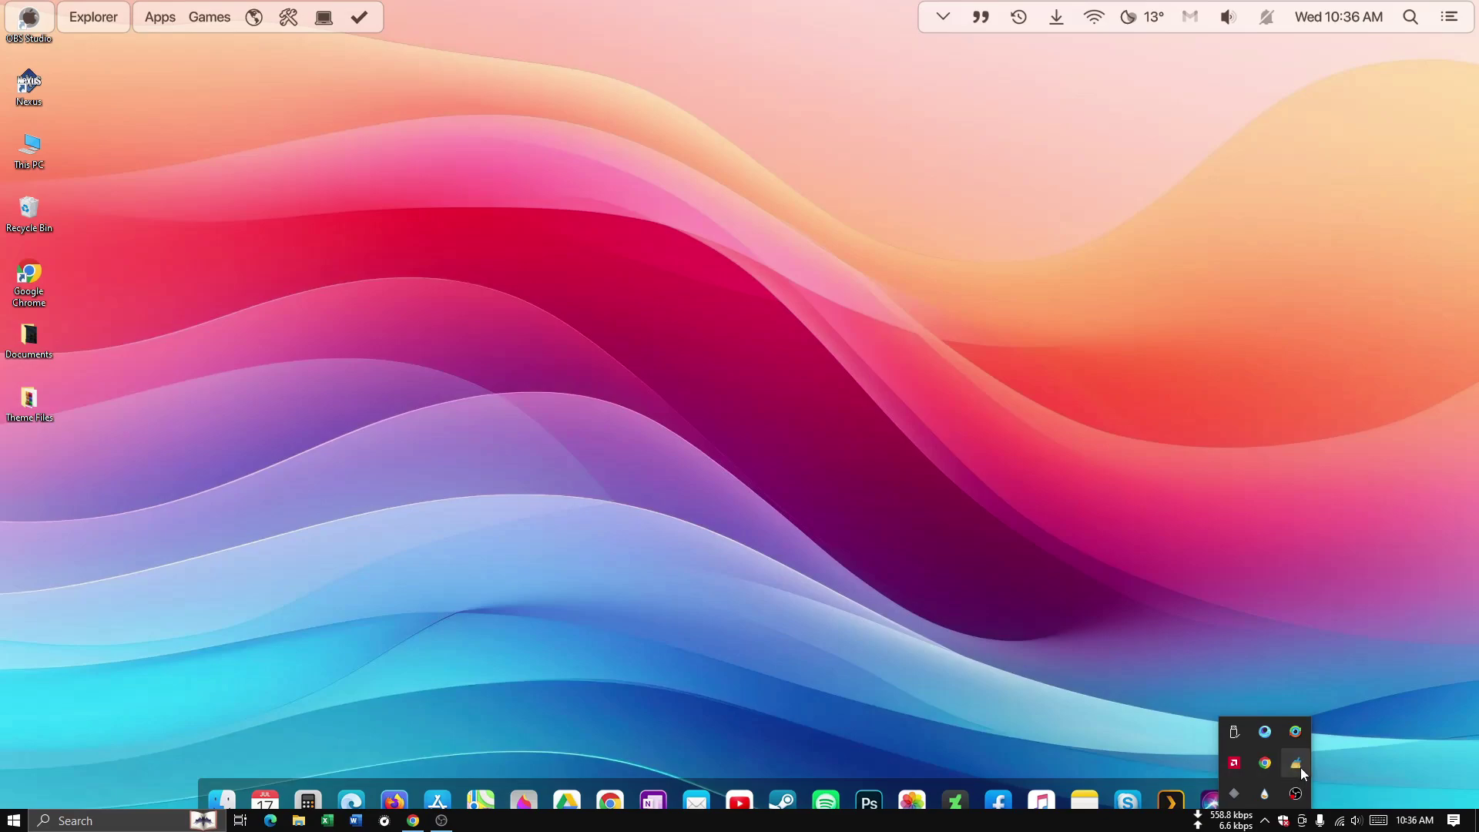
click(1266, 795)
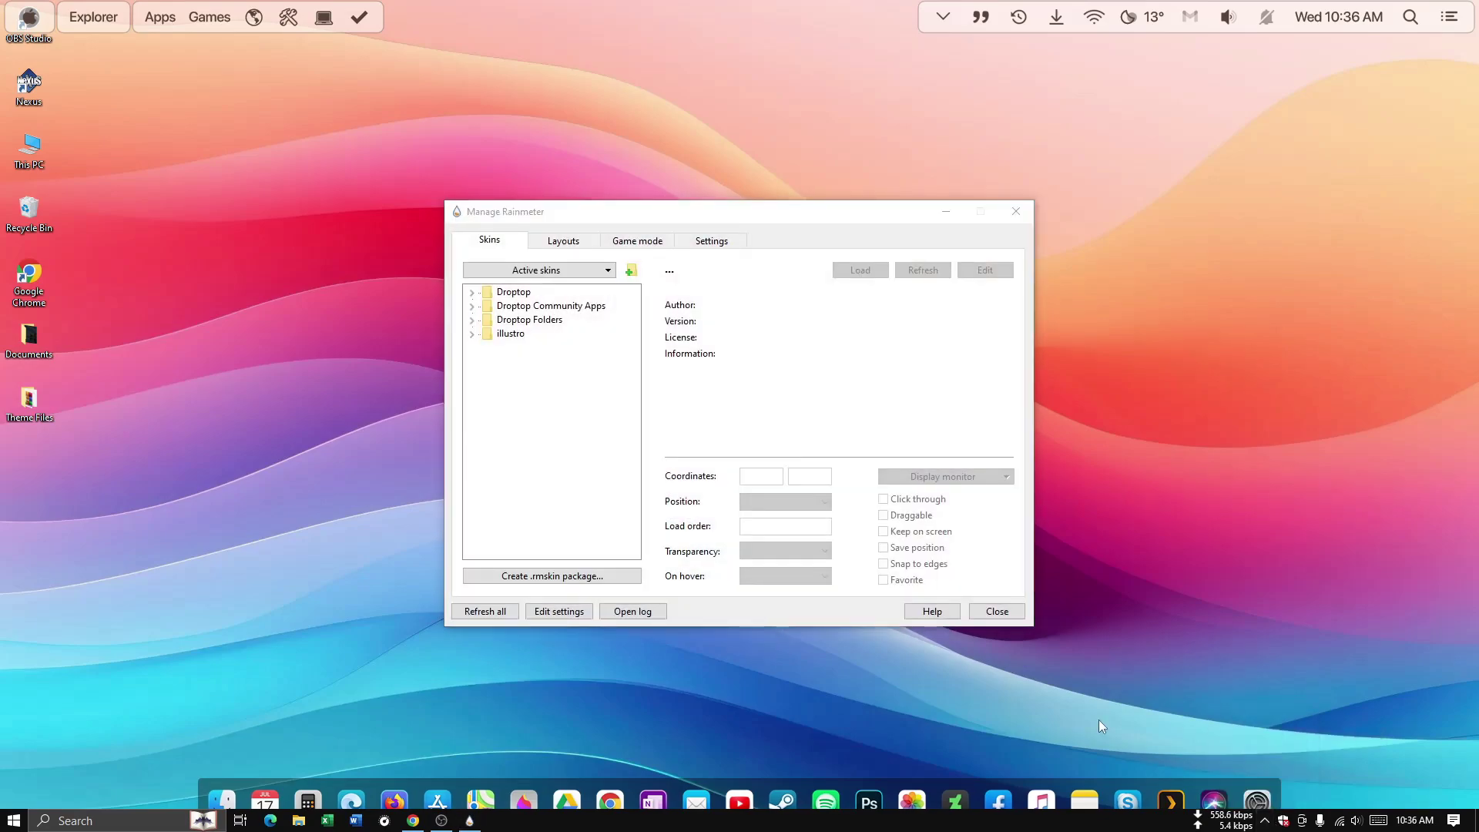
right_click(266, 298)
mouse_move(270, 303)
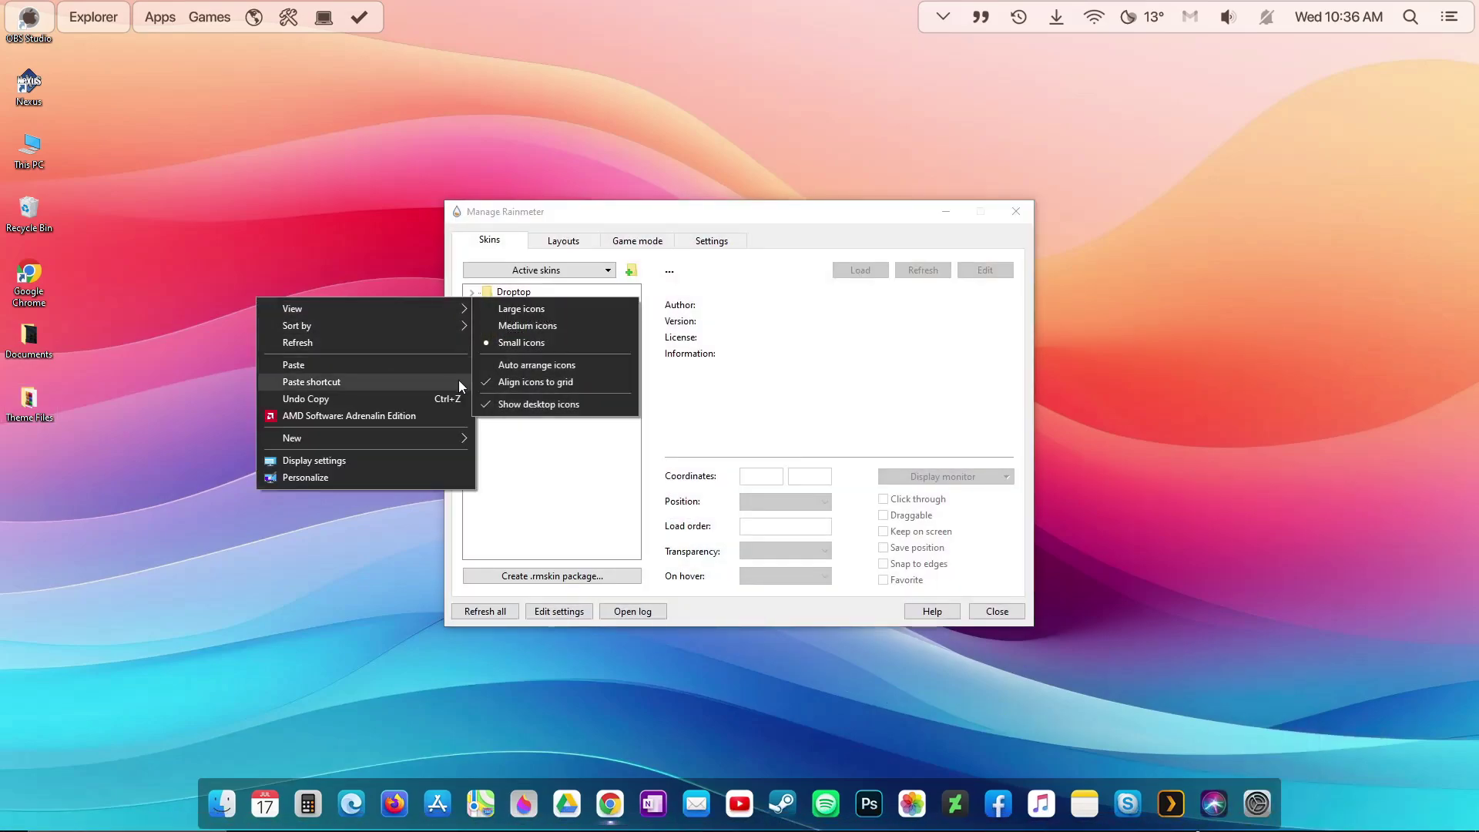
click(528, 407)
Refresh all skins to load timeinv.ini from CLOCK SKIN's Flip Clock folder, and place the clock near the desktop's centre.
click(502, 592)
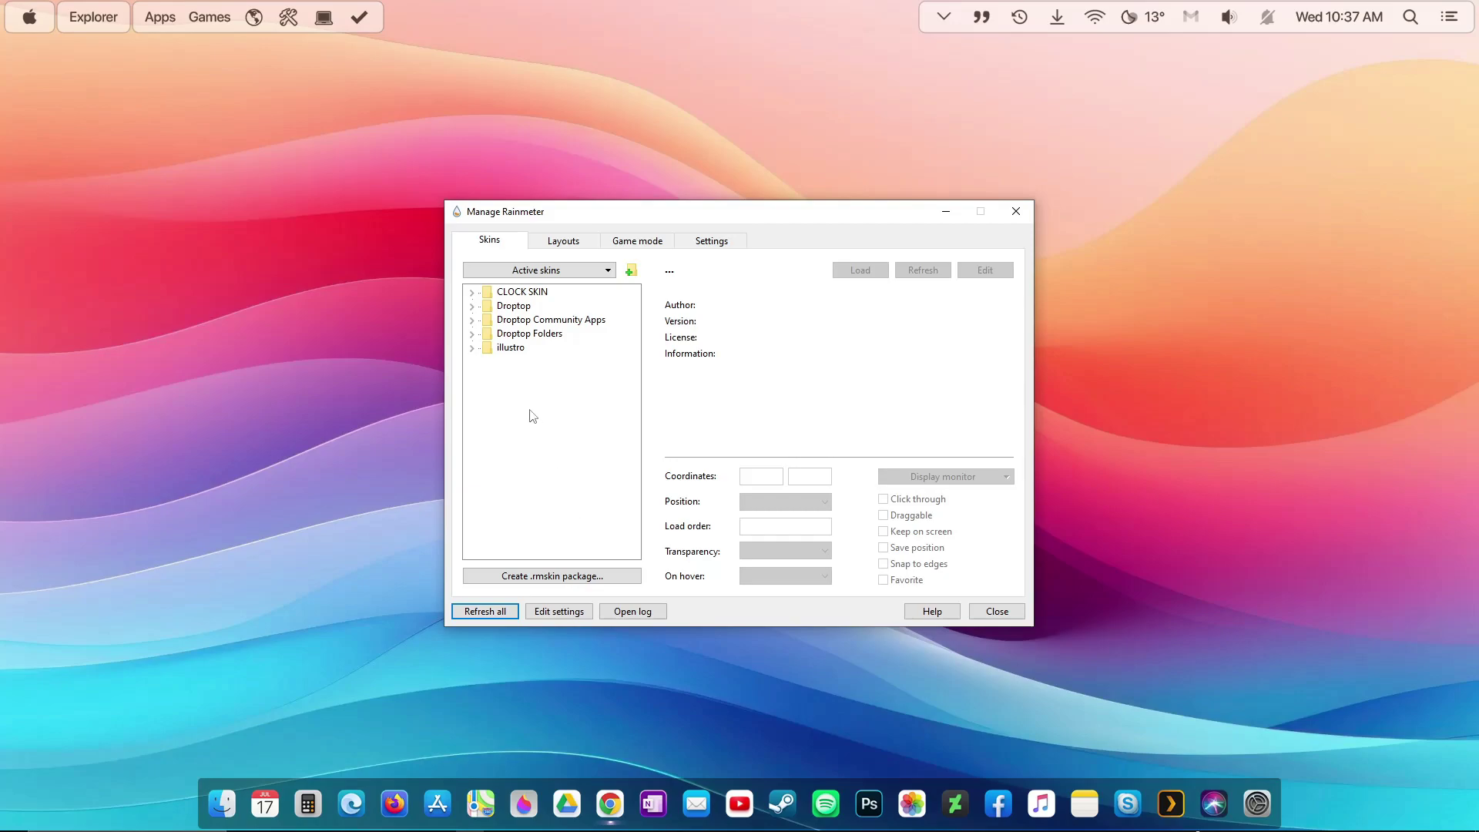
click(472, 293)
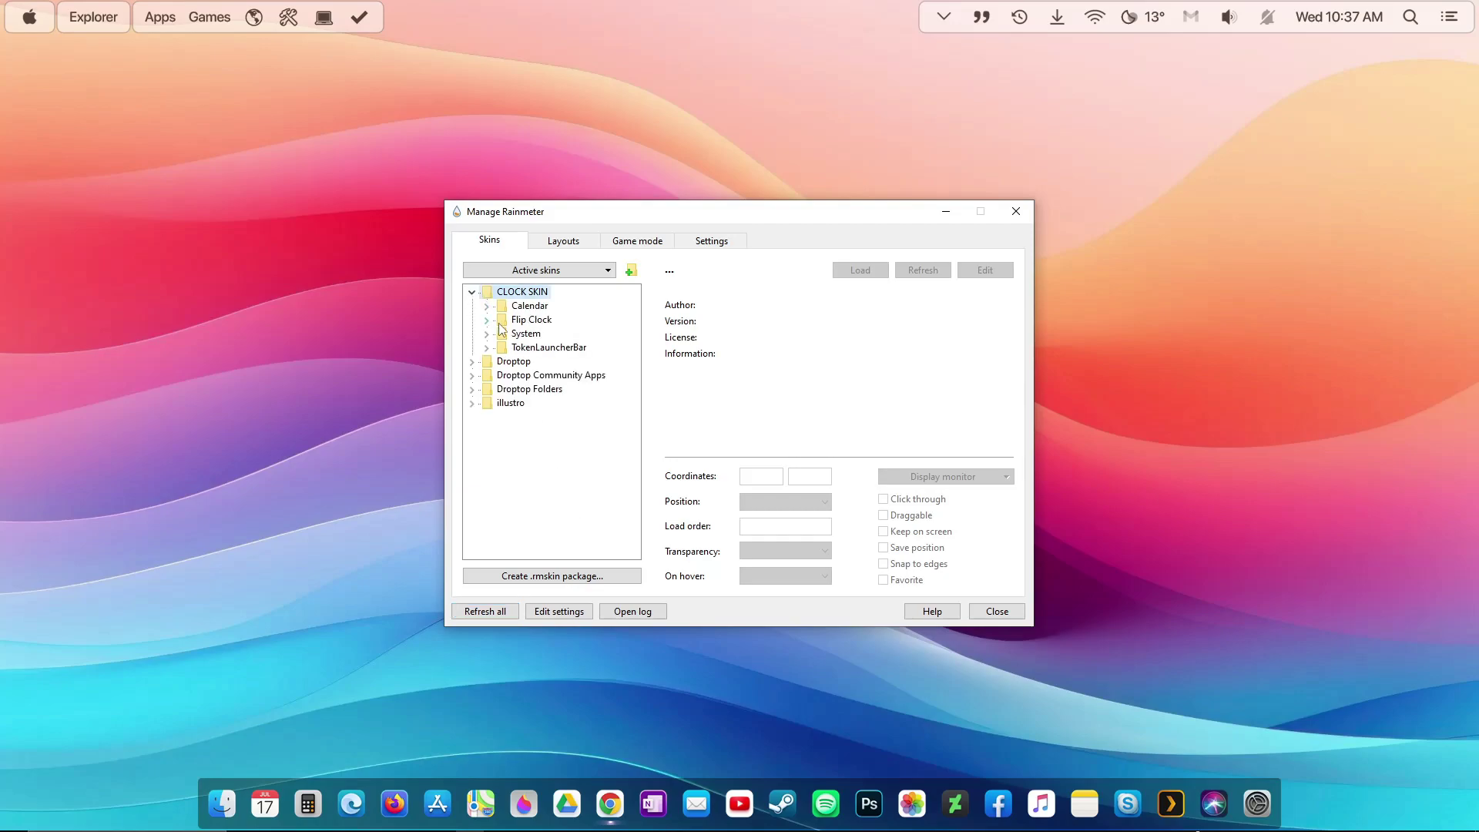
click(488, 321)
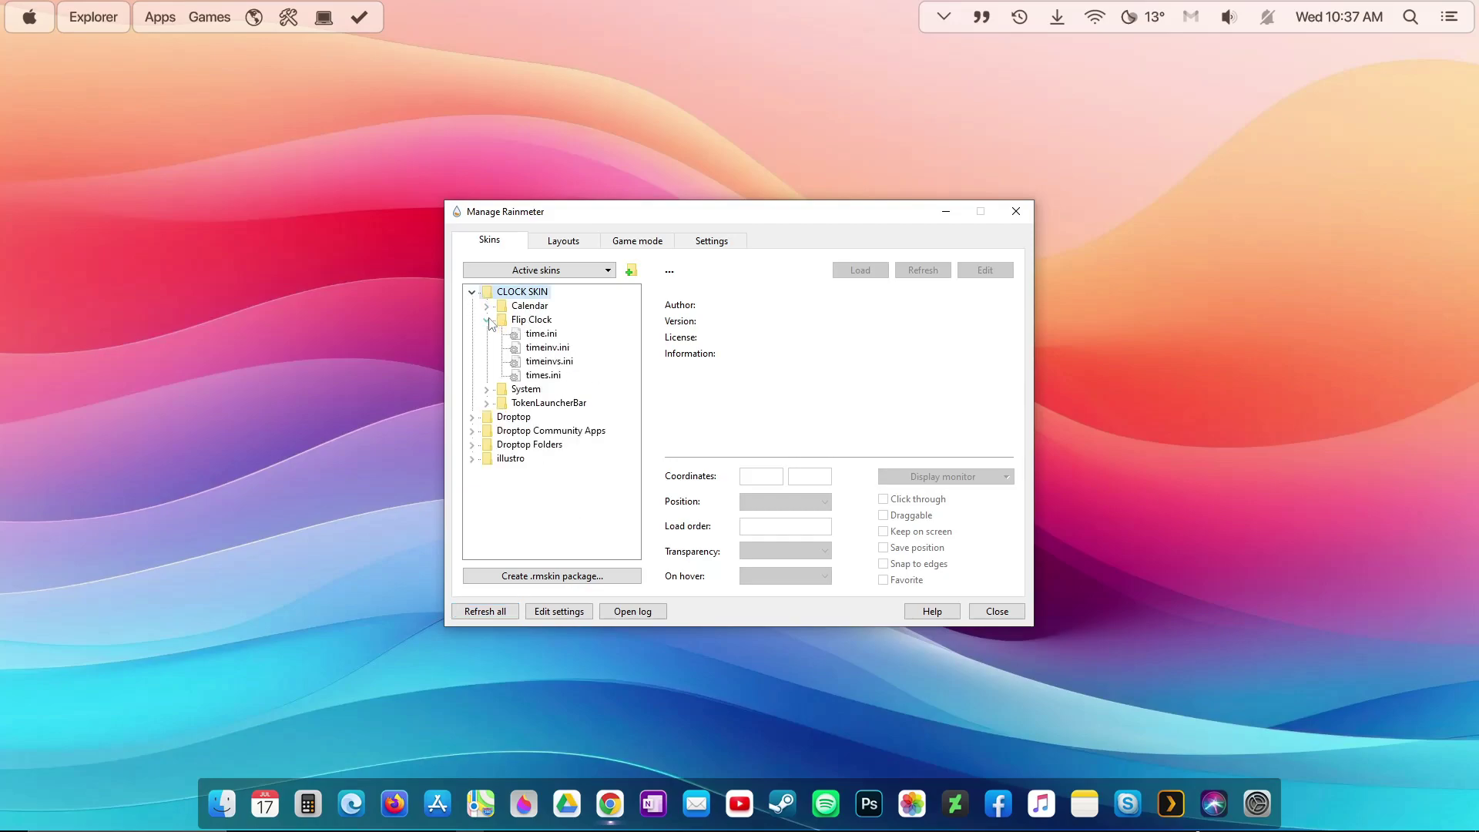
click(540, 348)
click(852, 274)
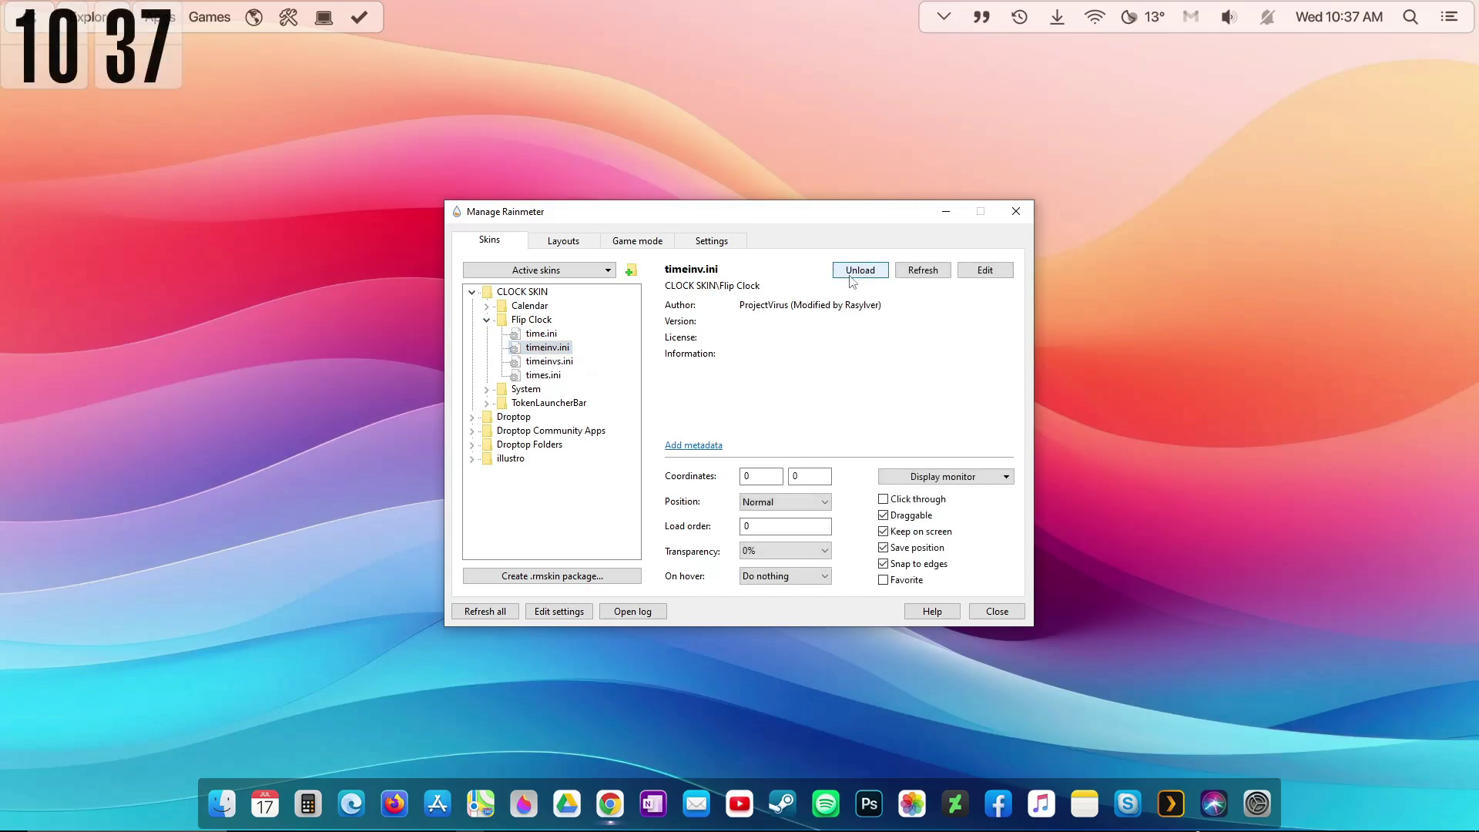
click(1016, 211)
drag(157, 78, 789, 438)
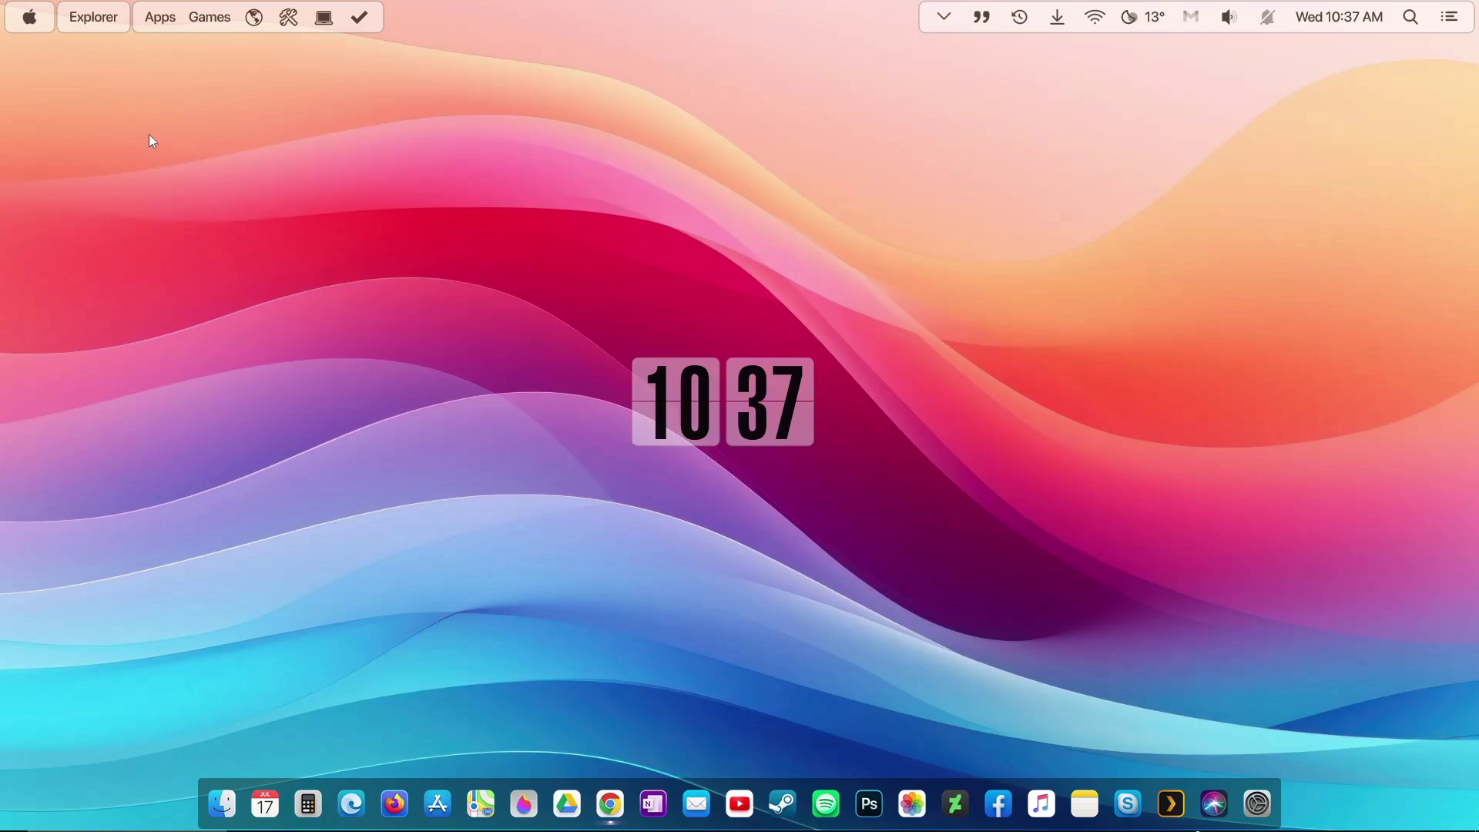
Lower the opacity of Droptop's dropdown background to about 111.
click(30, 18)
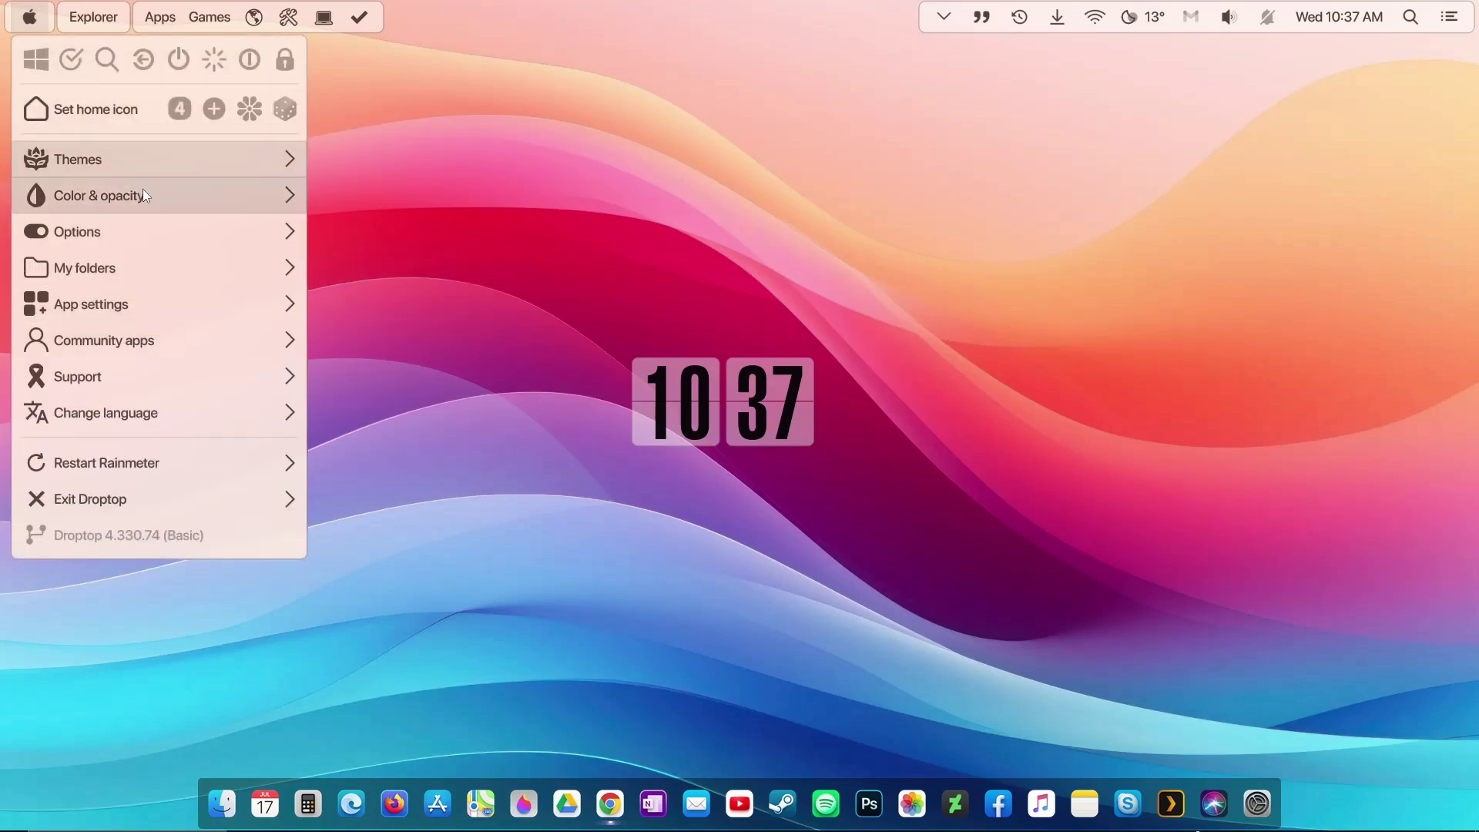
mouse_move(141, 192)
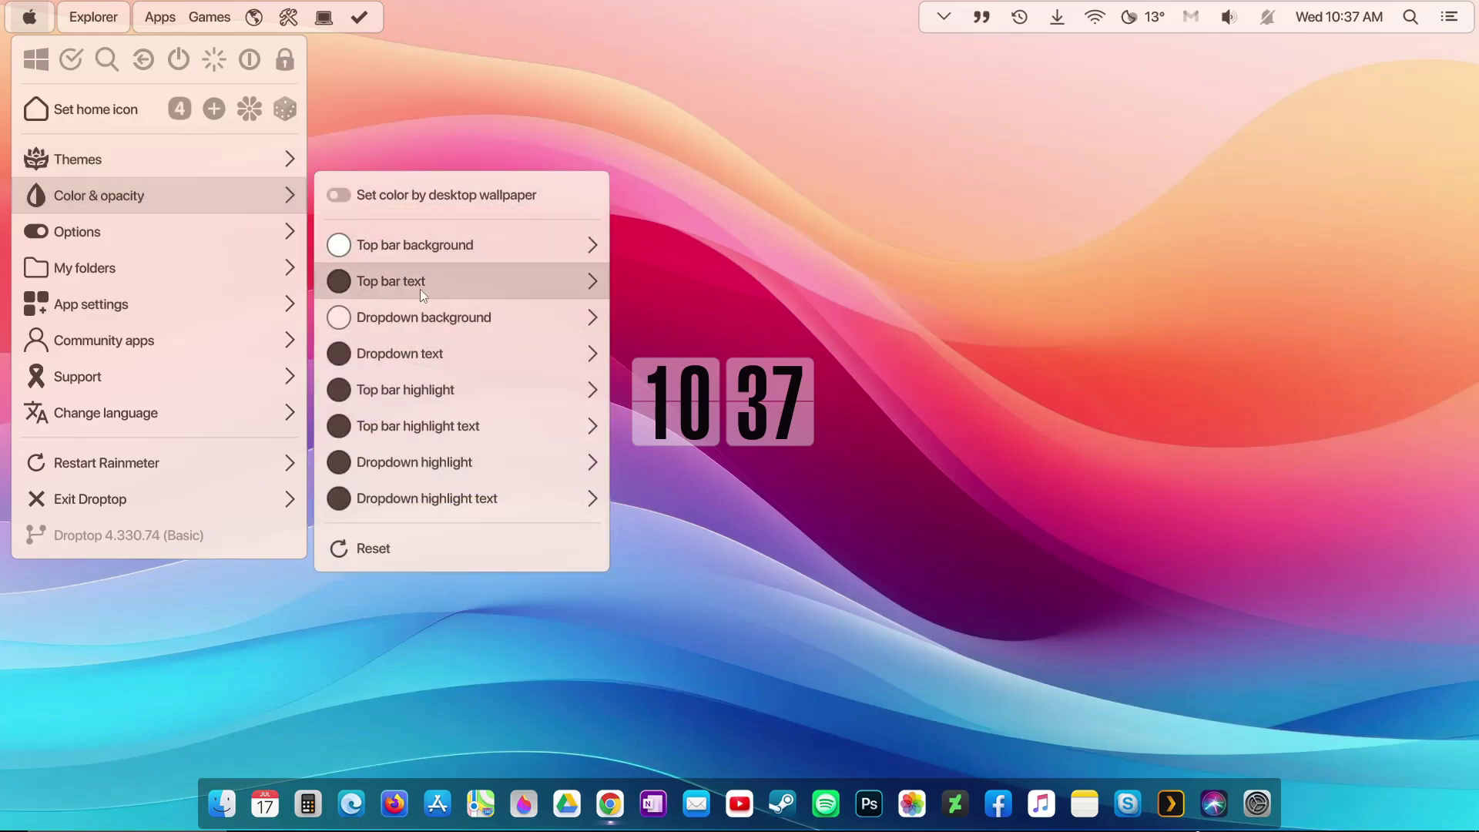
mouse_move(464, 332)
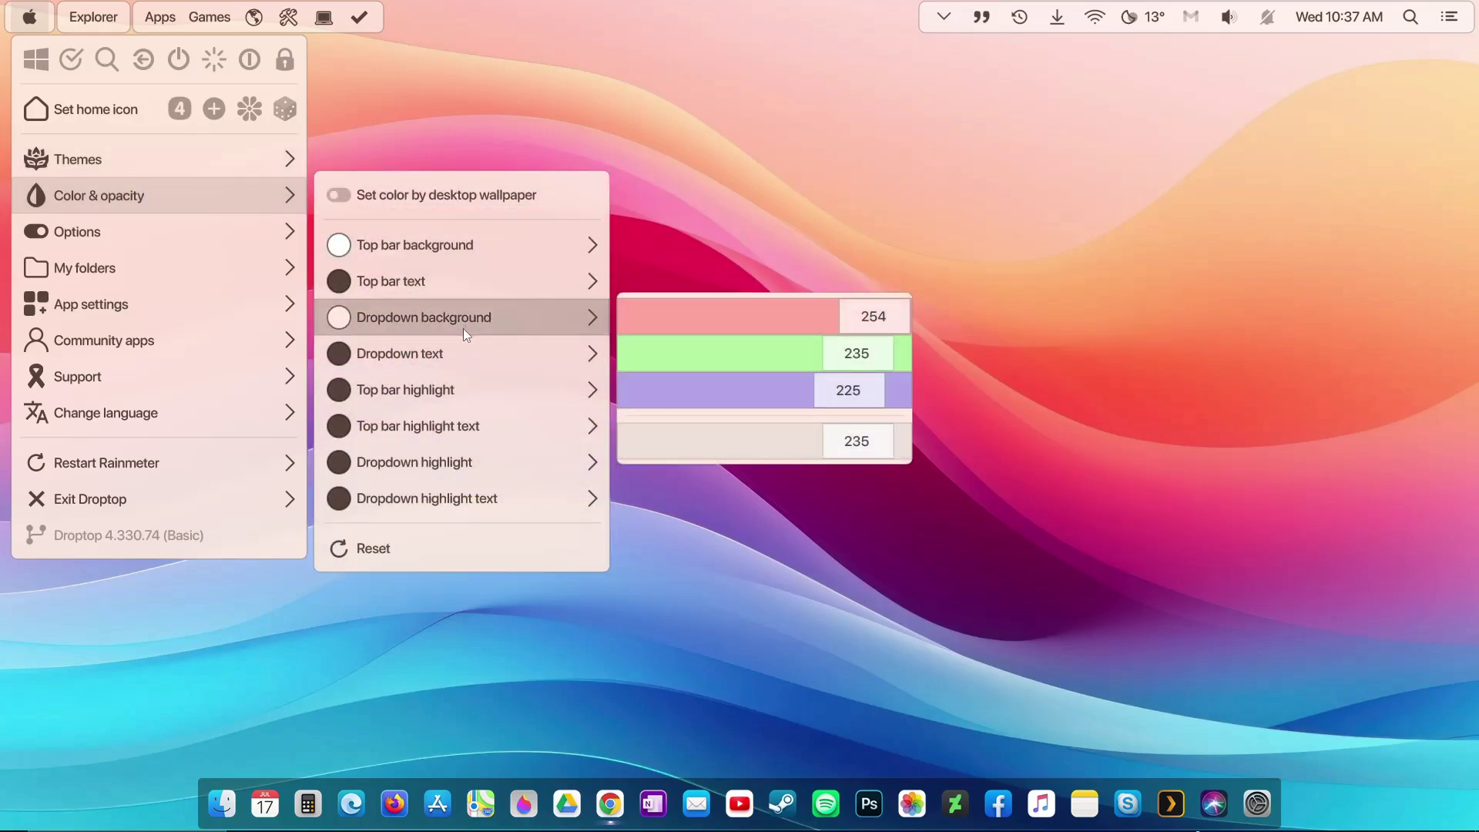
drag(813, 448, 750, 460)
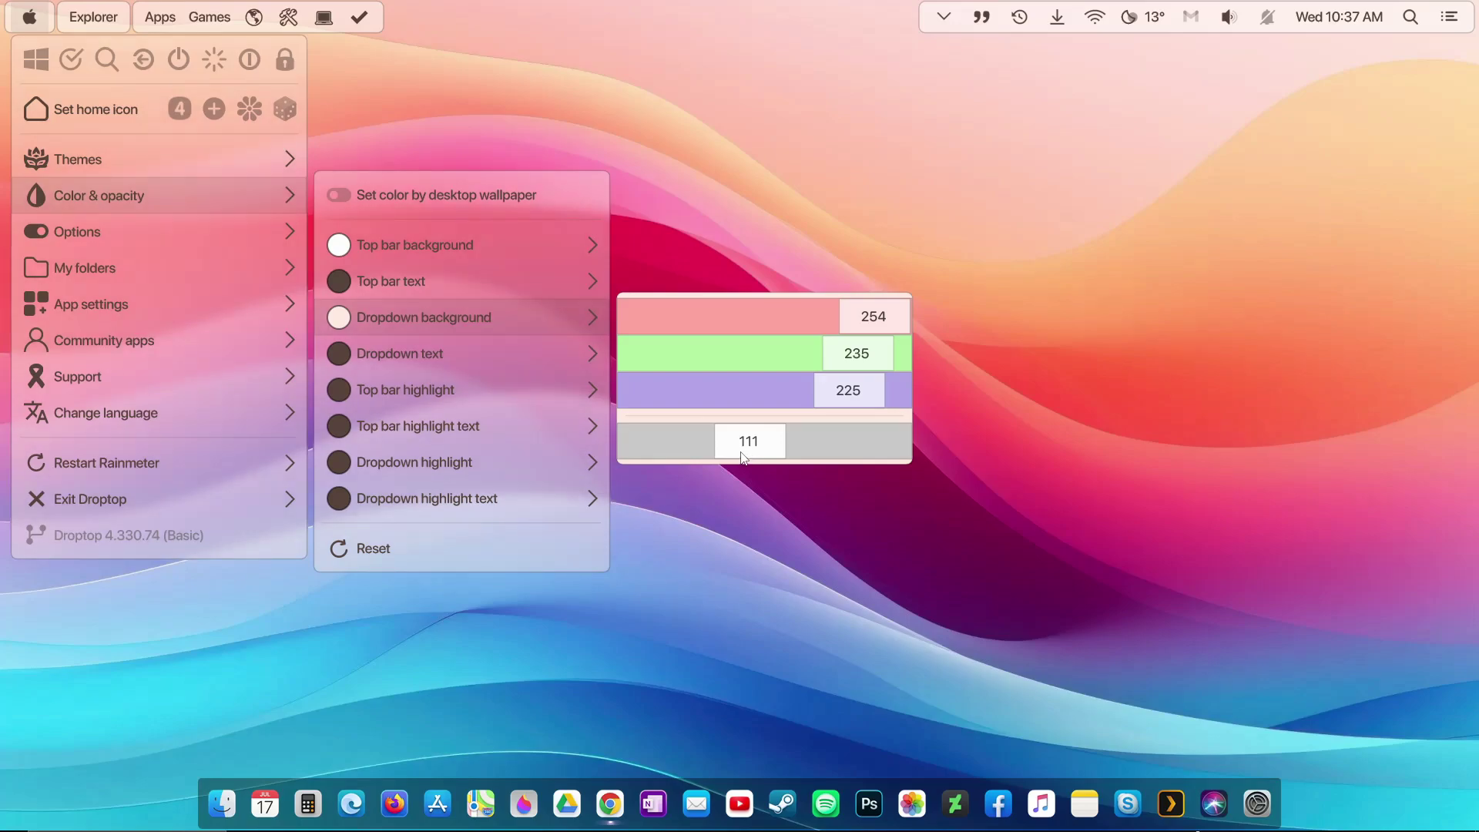
Set Droptop's dropdown text colour to black with red, green and blue at 0, keeping opacity at 255.
mouse_move(444, 354)
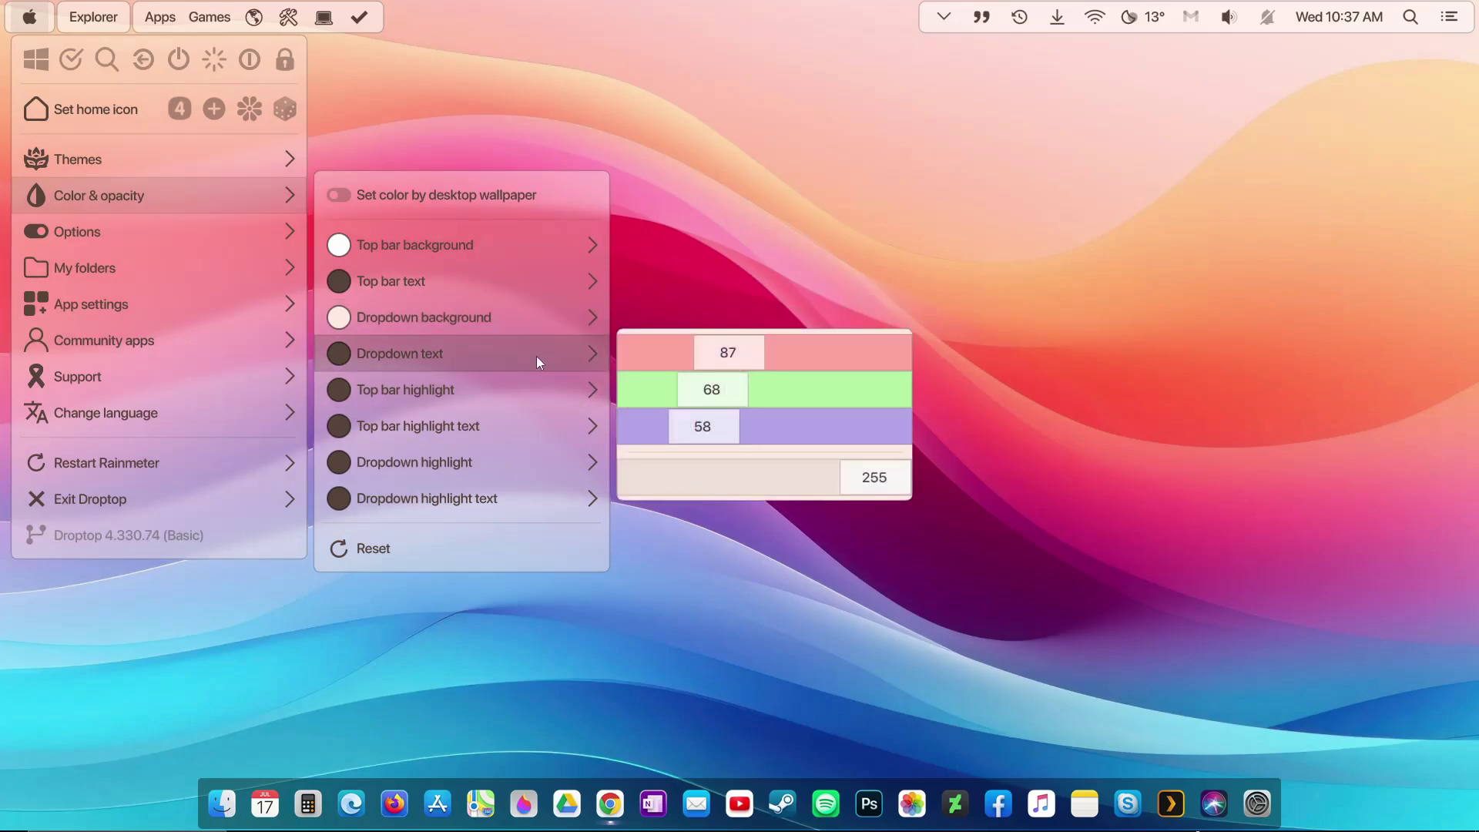
drag(851, 479, 921, 472)
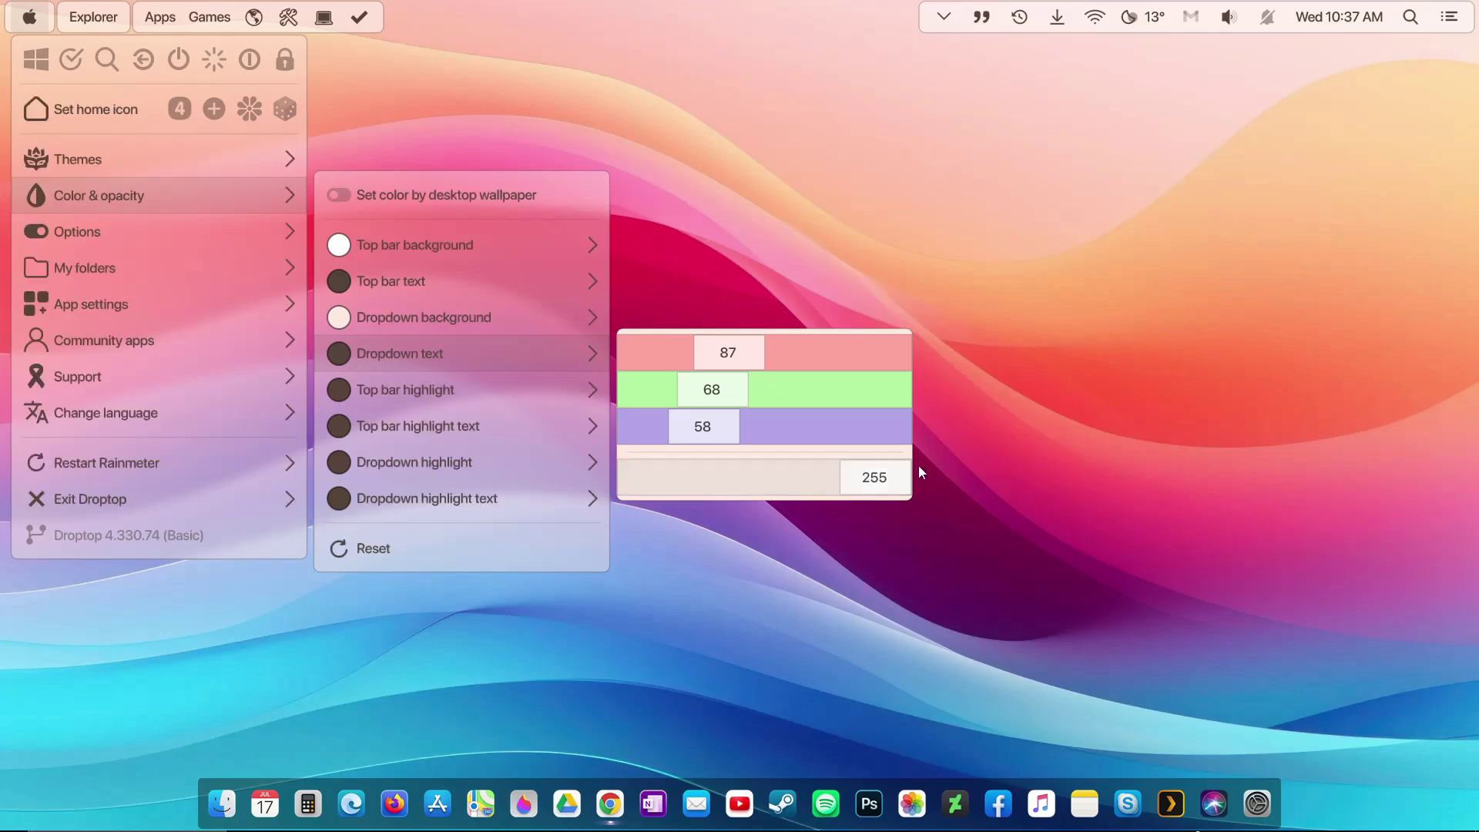
drag(703, 426, 646, 402)
drag(728, 352, 592, 356)
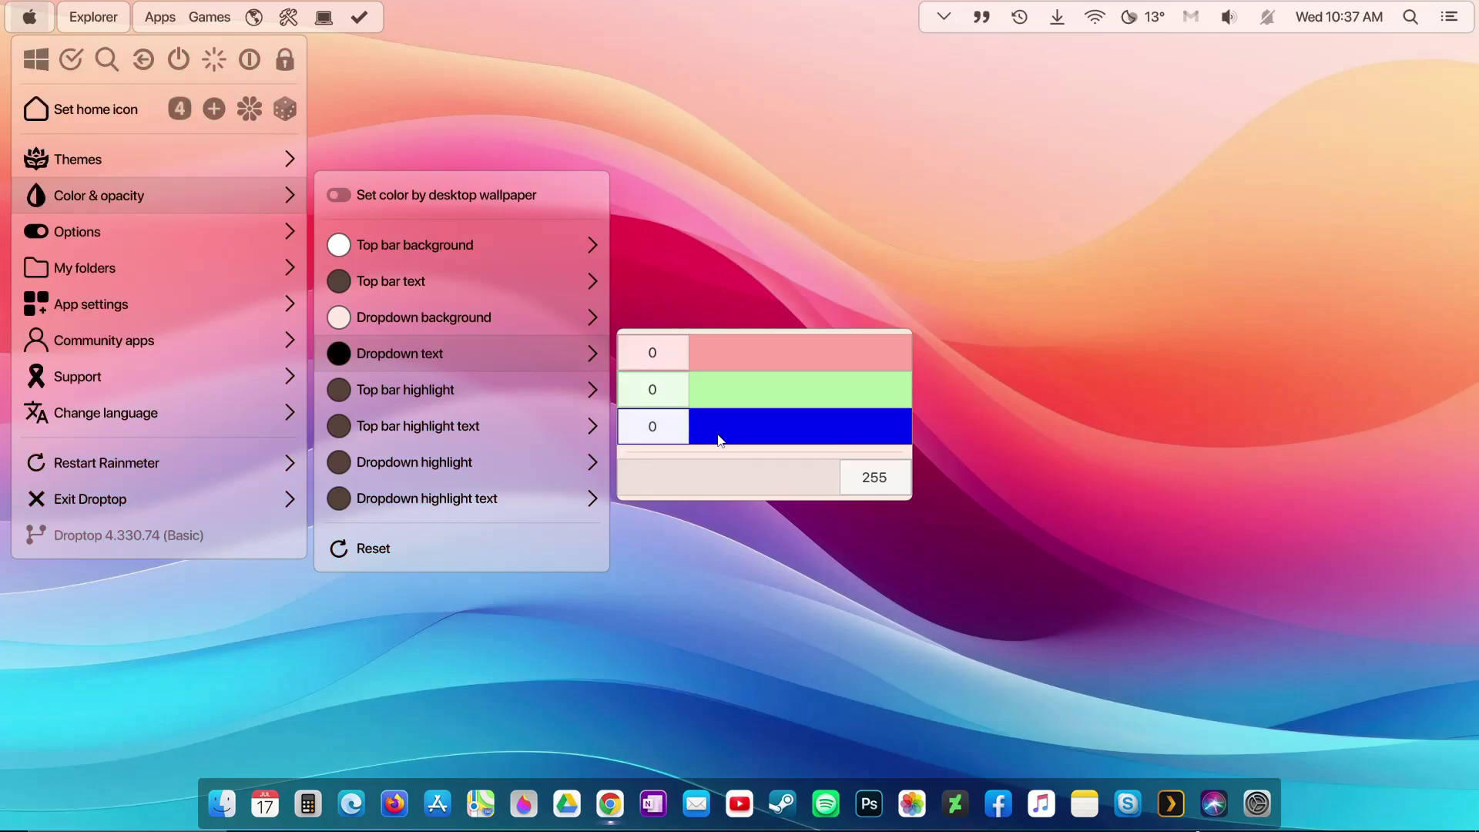
drag(677, 389, 591, 389)
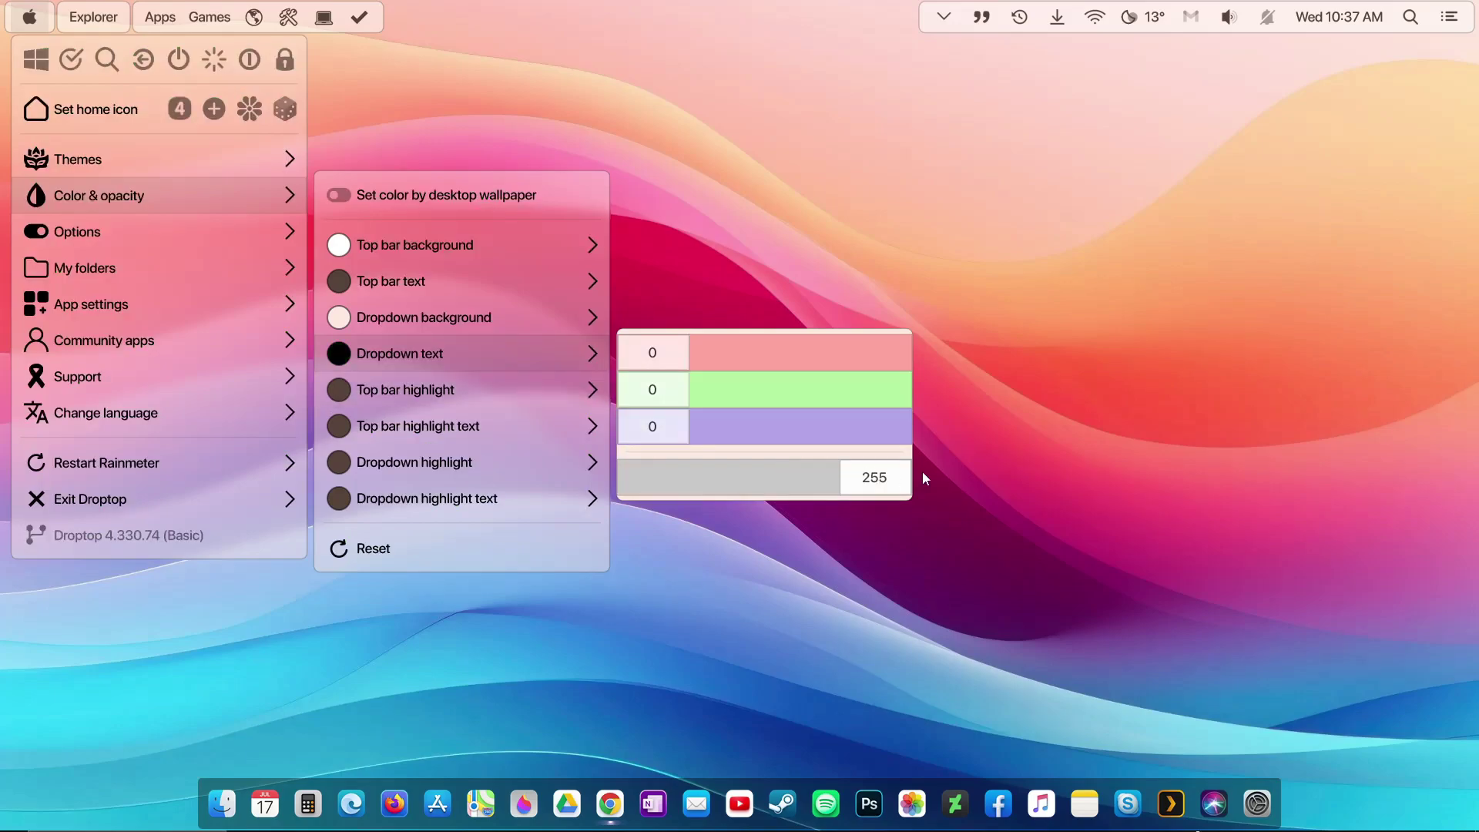
Set the top bar highlight's red and green to 57, raise its opacity, and check the highlight on the top bar.
click(469, 357)
click(446, 390)
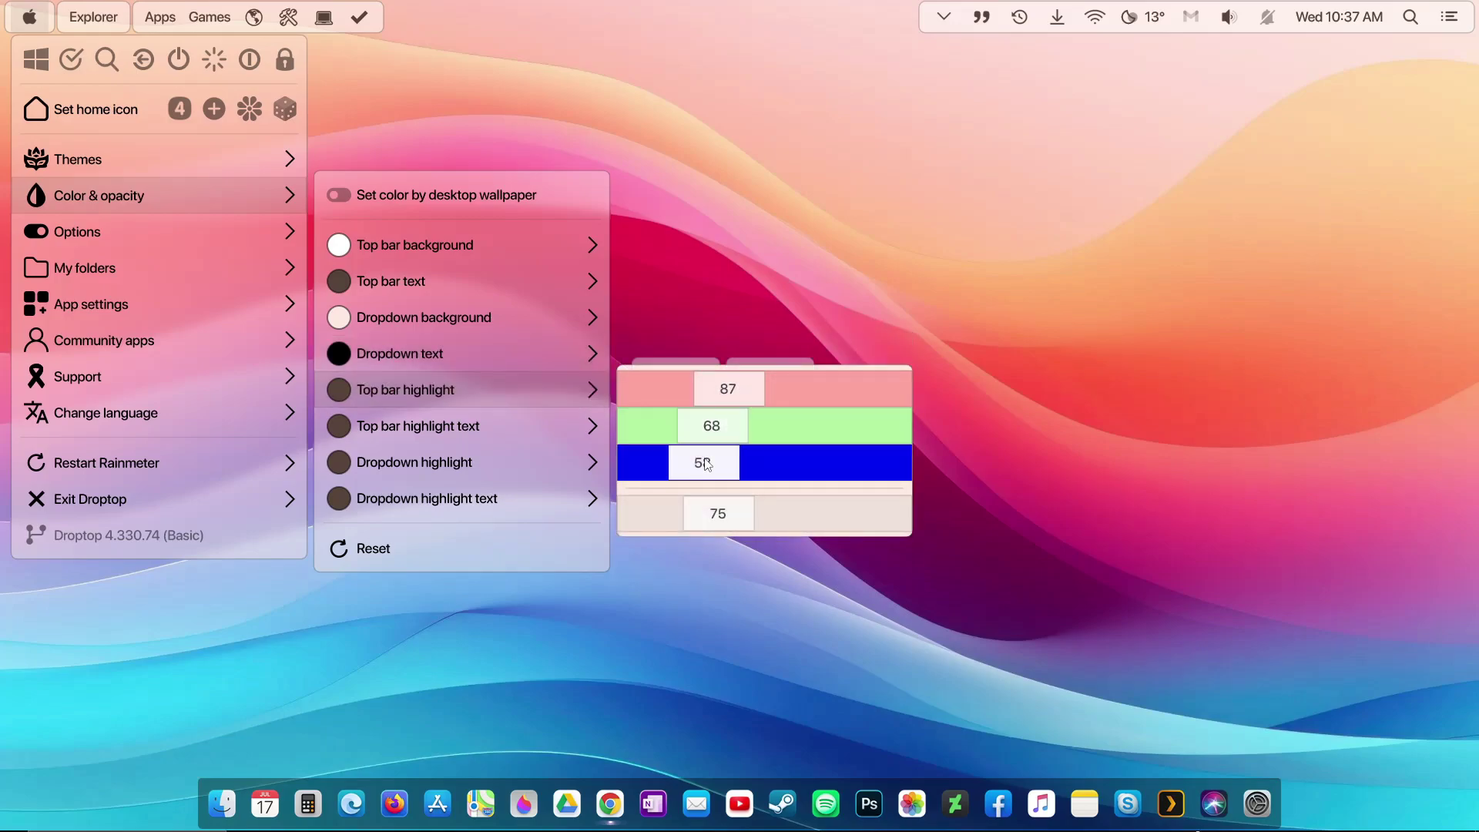
drag(720, 516, 828, 526)
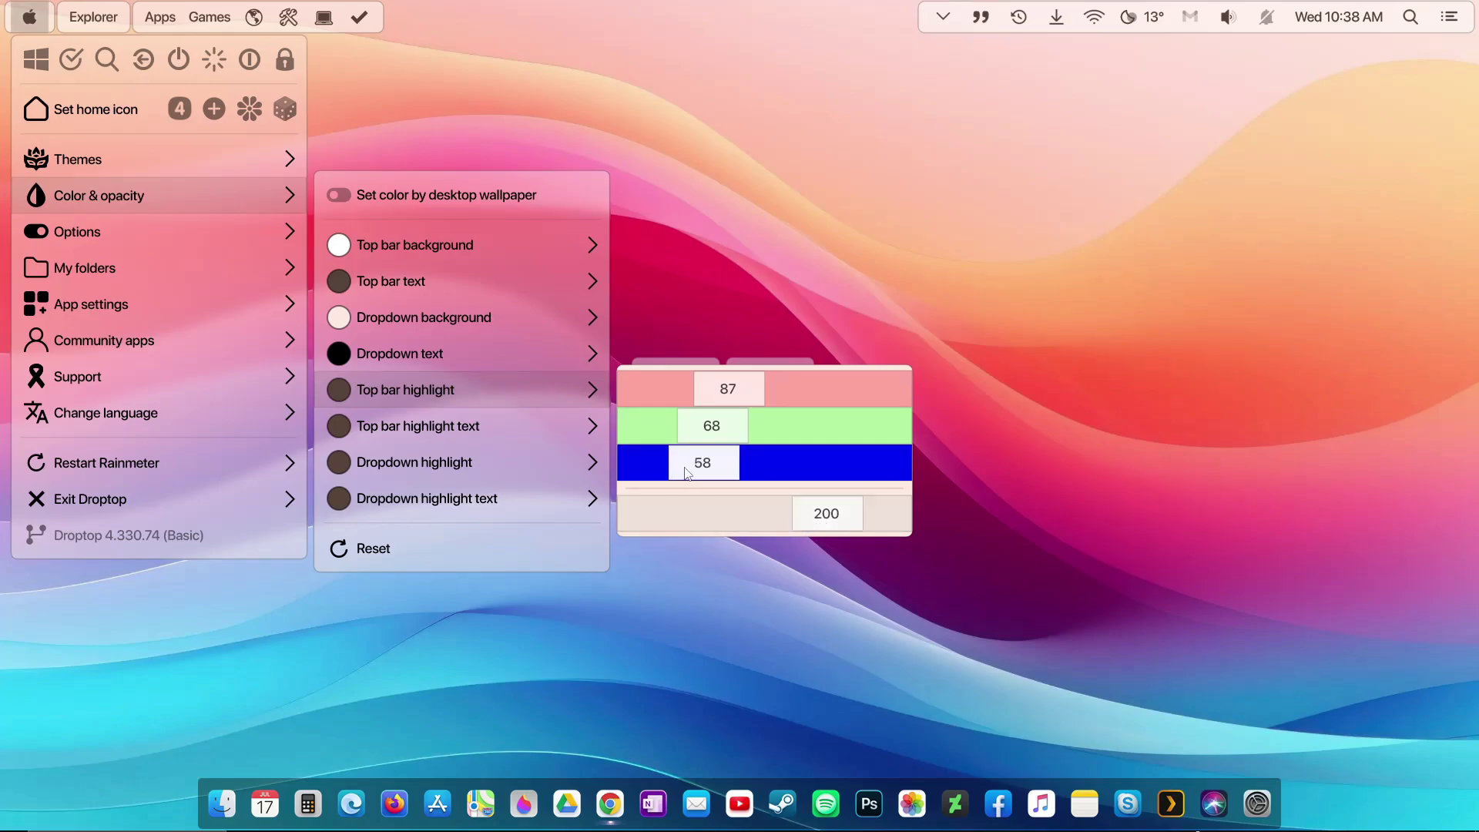
drag(707, 431, 707, 398)
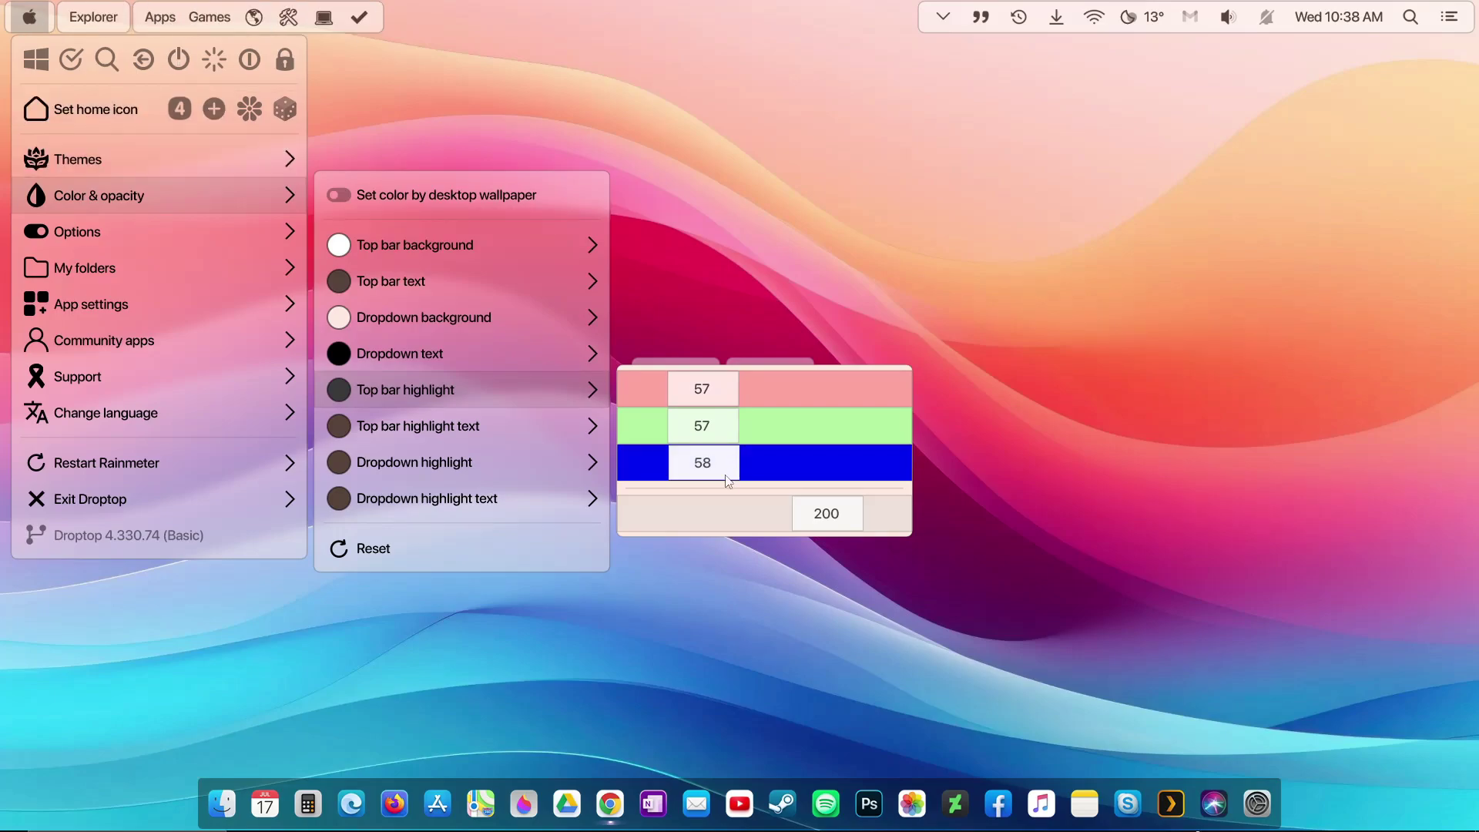
drag(826, 514, 791, 518)
click(360, 16)
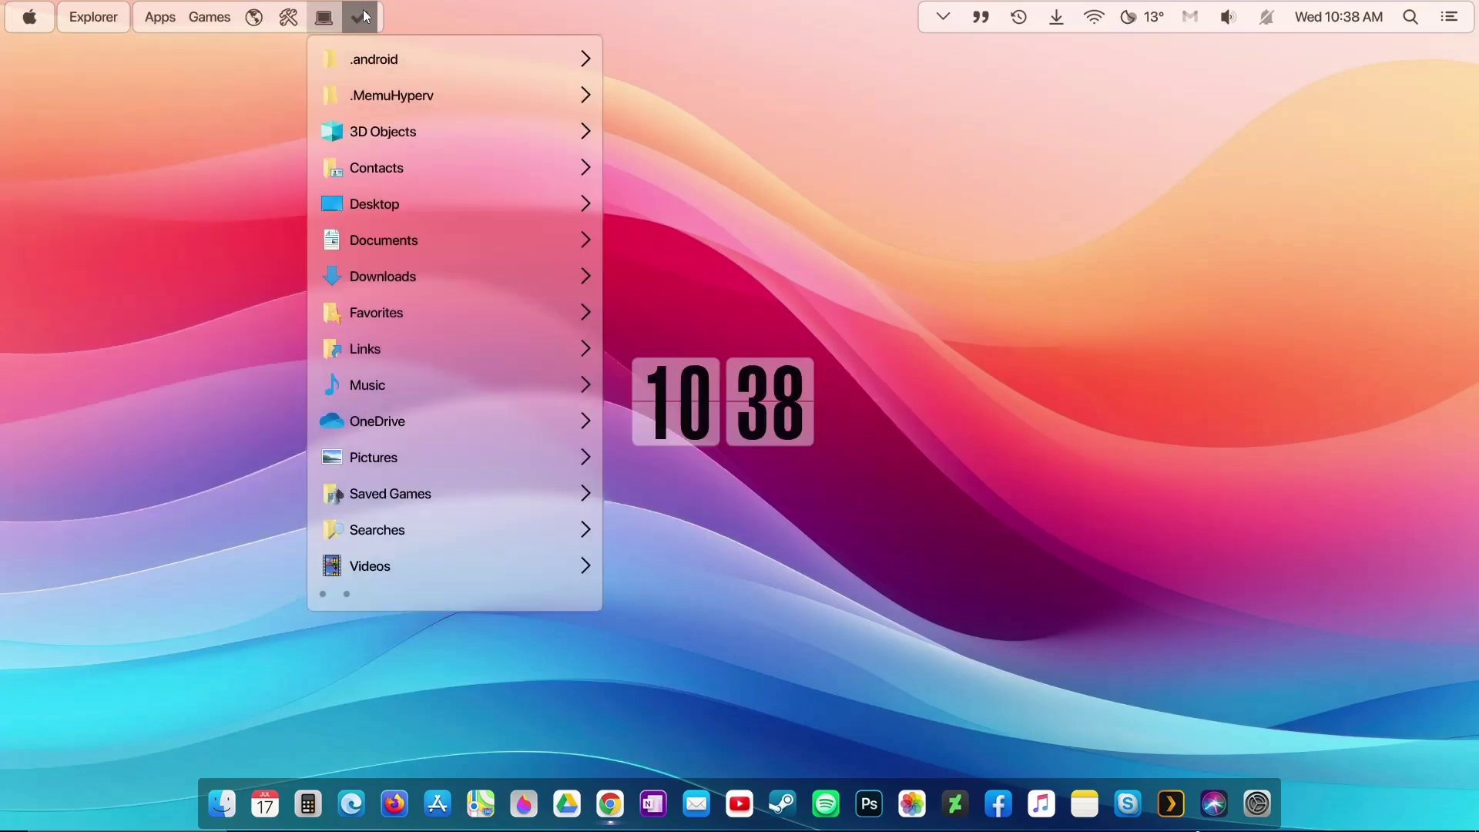
Open Droptop's My folders settings to show the list of top bar folders.
click(26, 19)
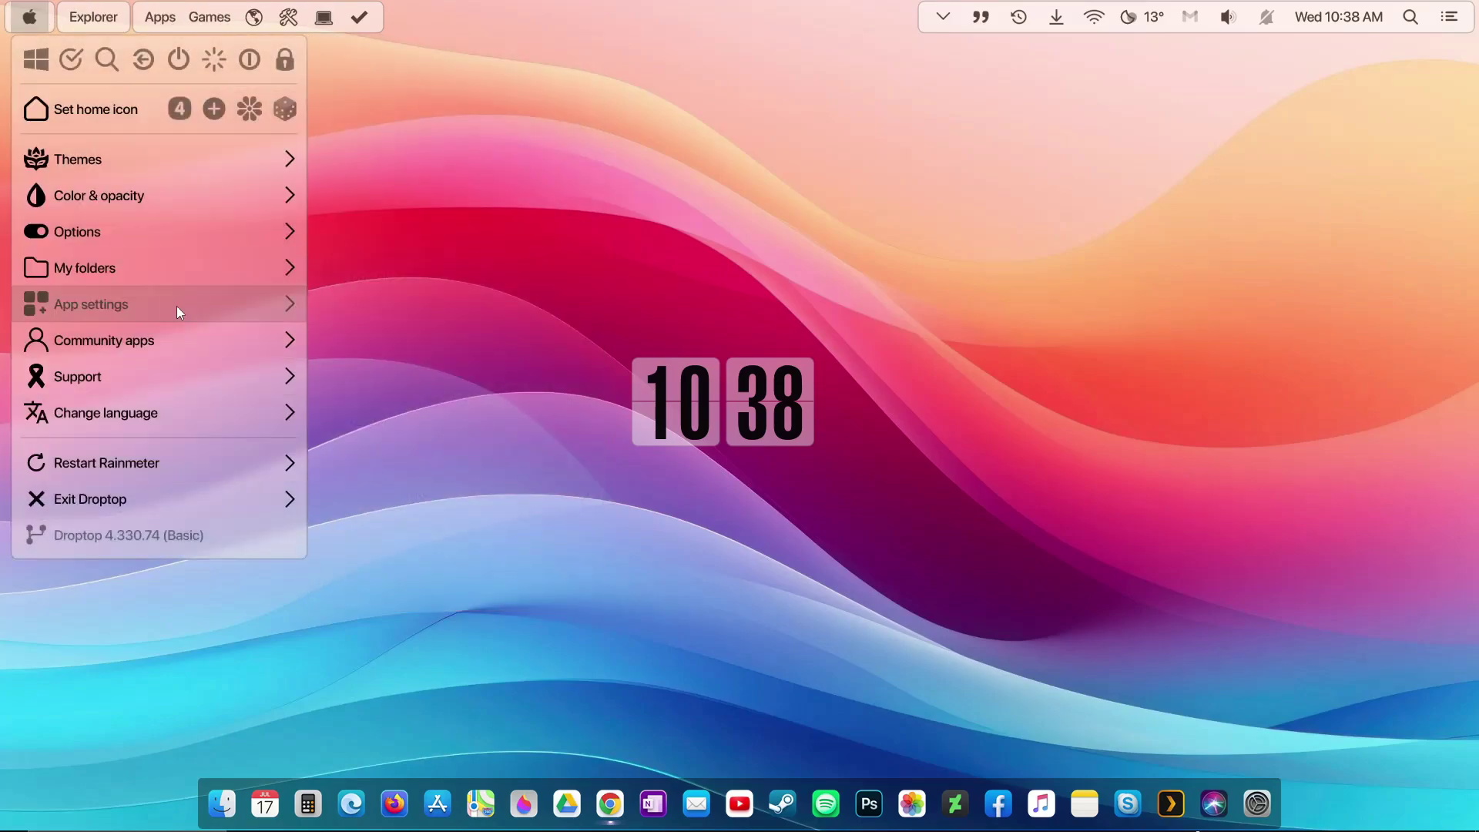
click(213, 252)
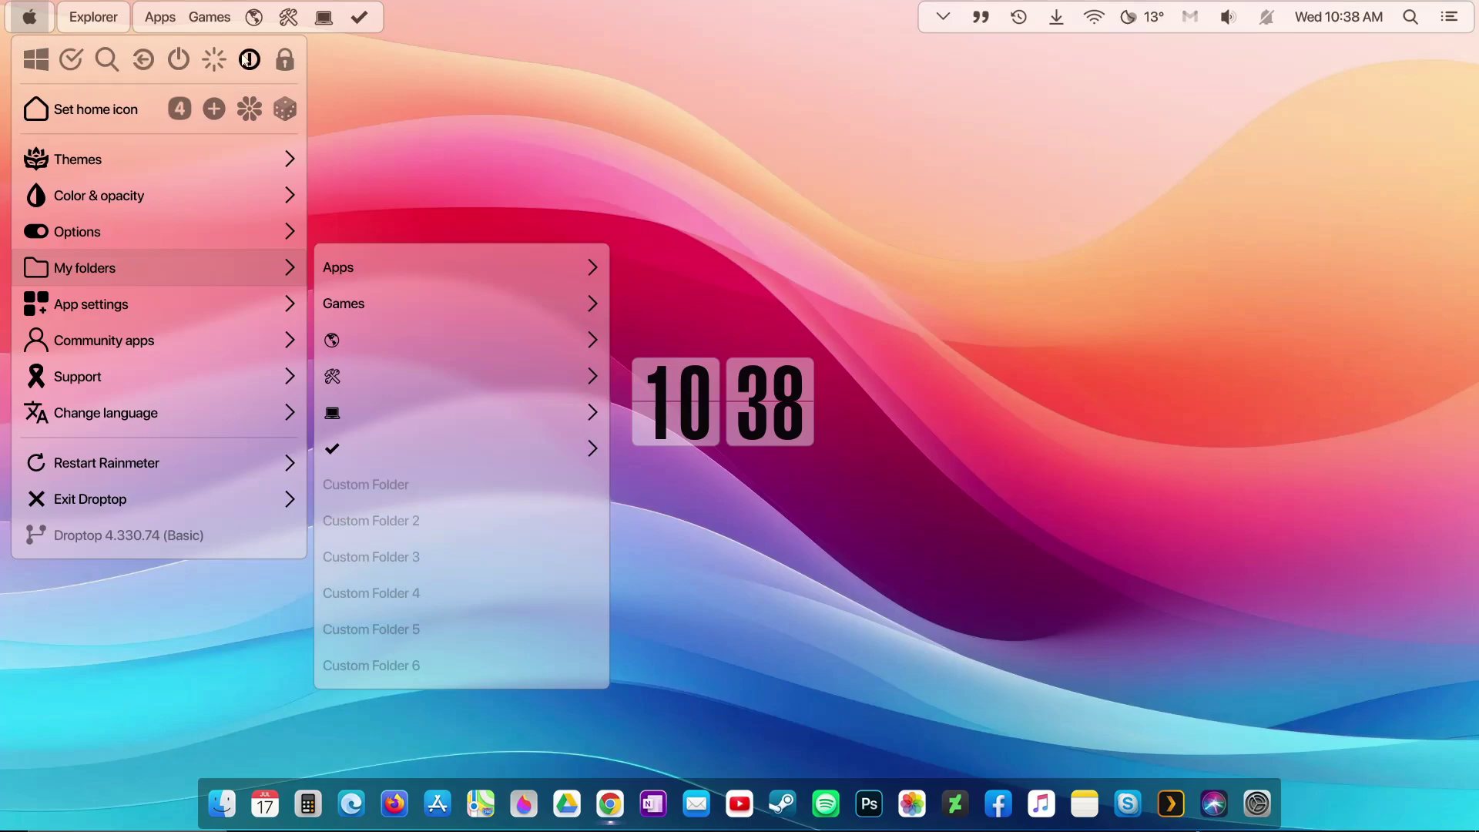